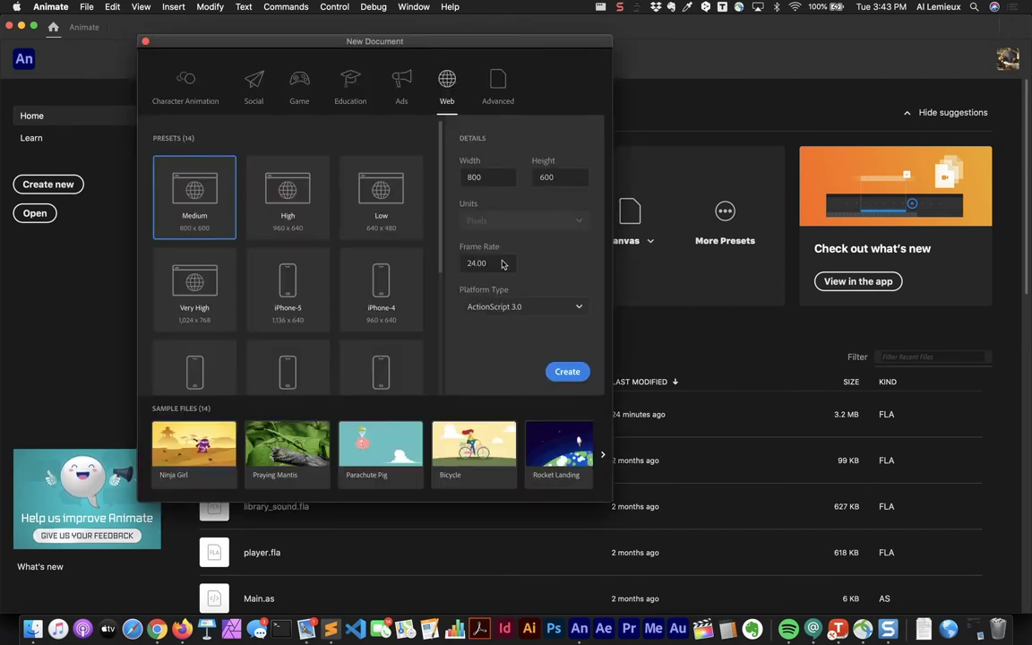
# Step: Create a new 800 x 600 ActionScript 3.0 document with the frame rate set to 12
pyautogui.click(506, 265)
pyautogui.write('12')
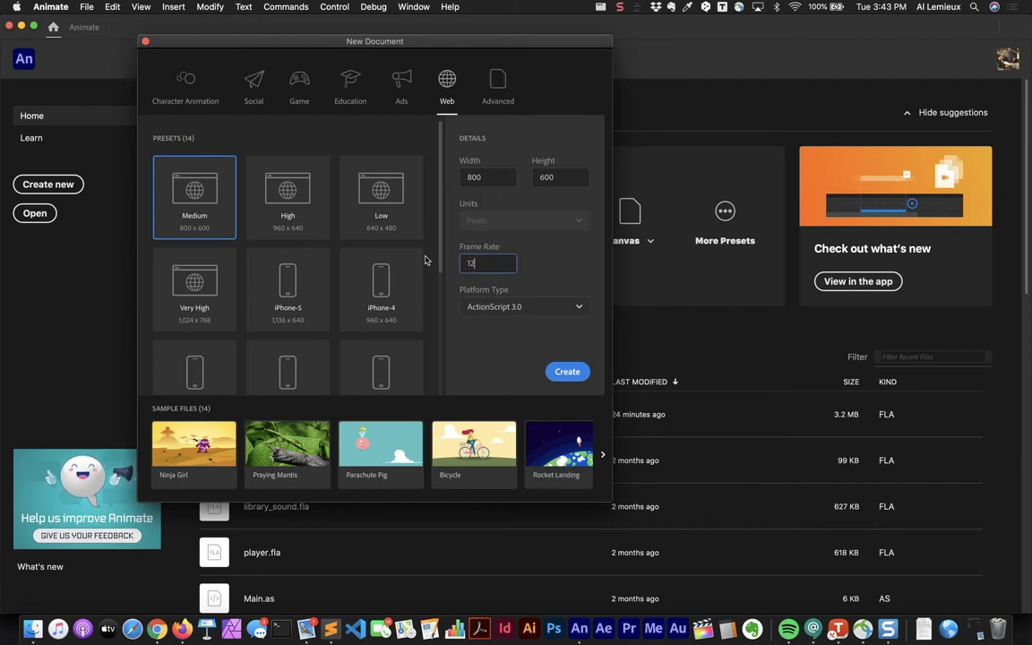
pyautogui.click(569, 371)
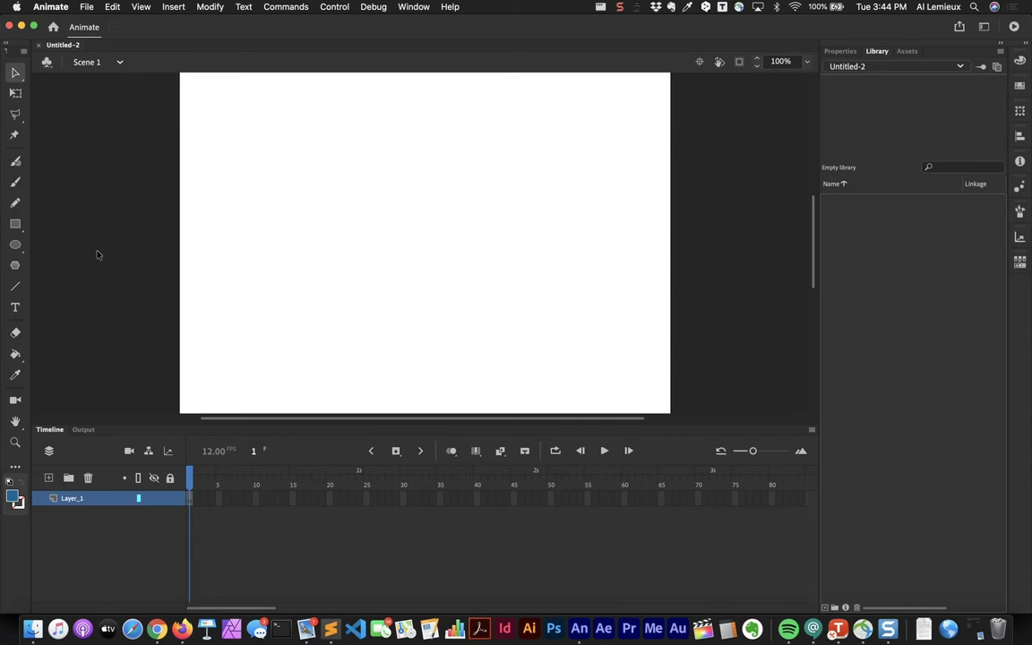
# Step: Draw a green-filled circle with the Oval tool in the upper-left part of the stage
pyautogui.click(18, 247)
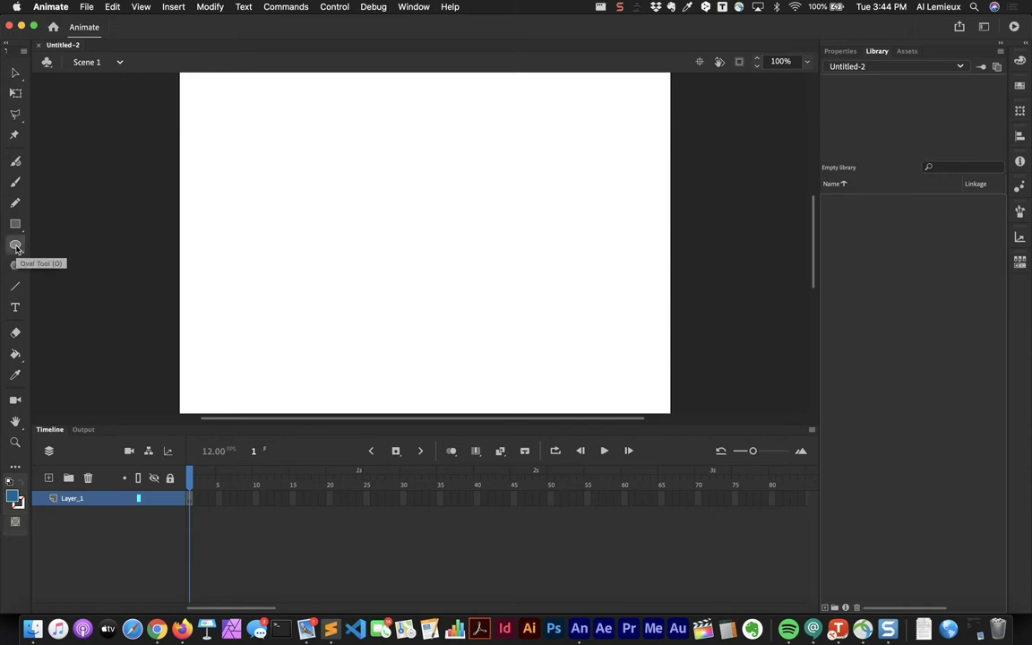
pyautogui.click(12, 497)
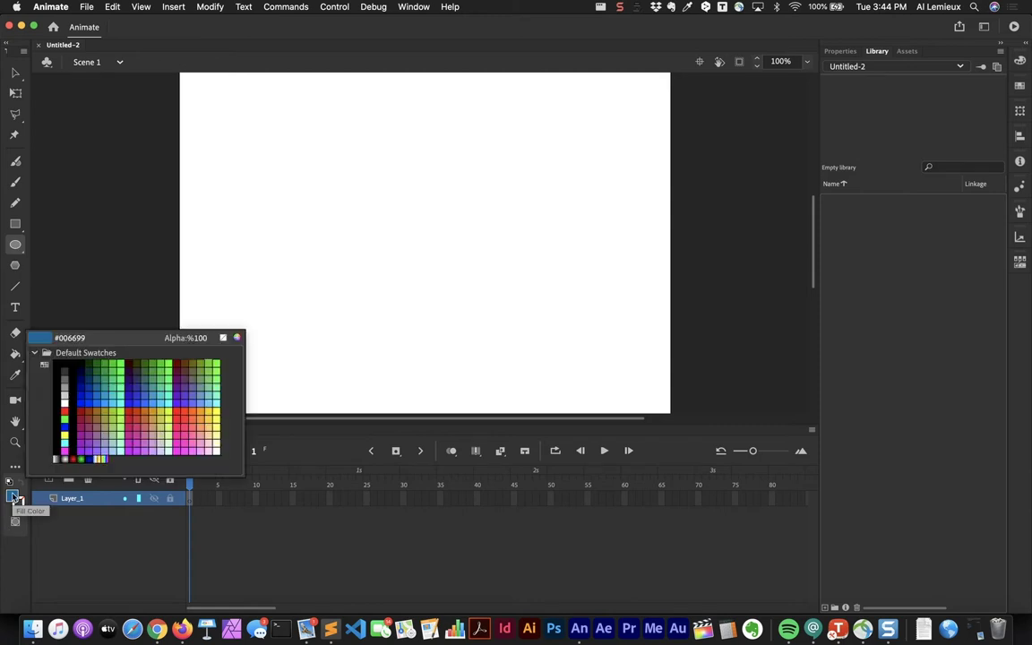
pyautogui.click(162, 376)
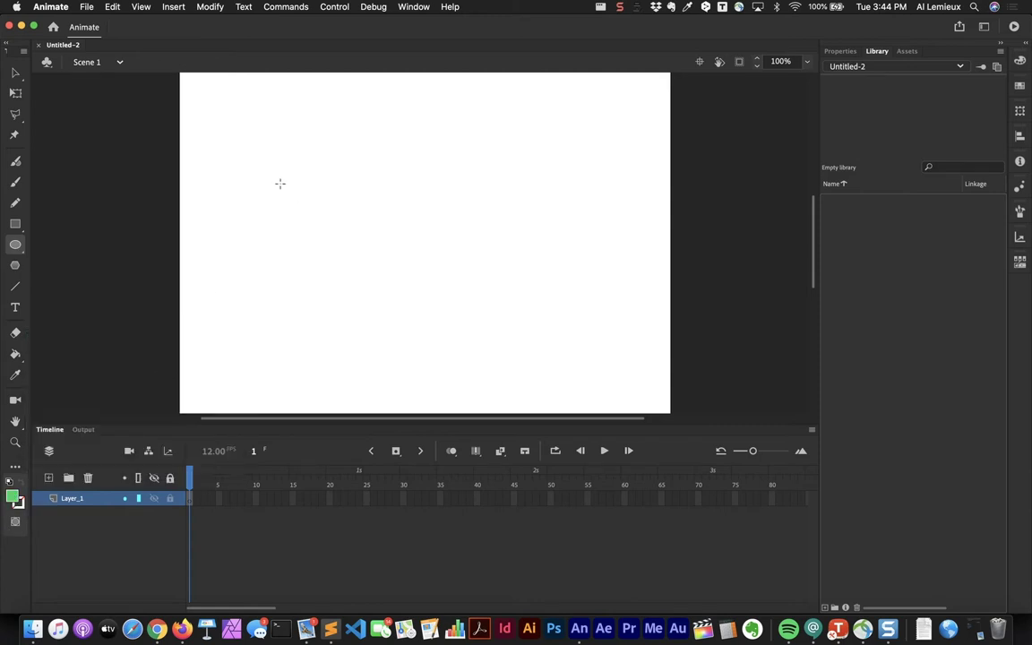
pyautogui.moveTo(253, 190); pyautogui.dragTo(315, 242)
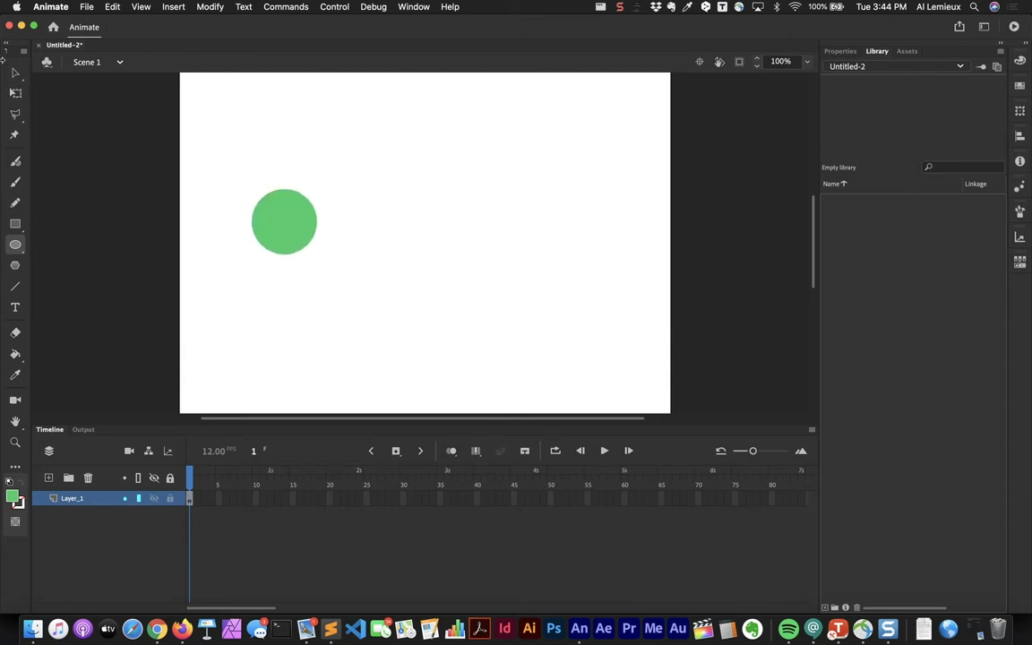
# Step: Convert the green circle to a Graphic symbol named circle with its registration point at the center
pyautogui.click(13, 72)
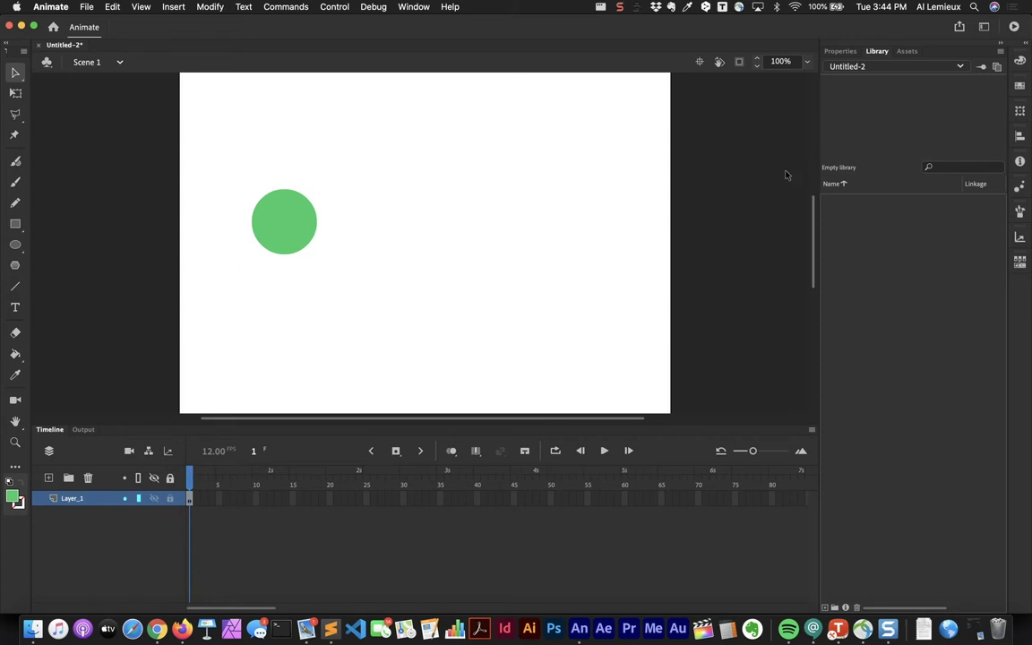
pyautogui.click(288, 232)
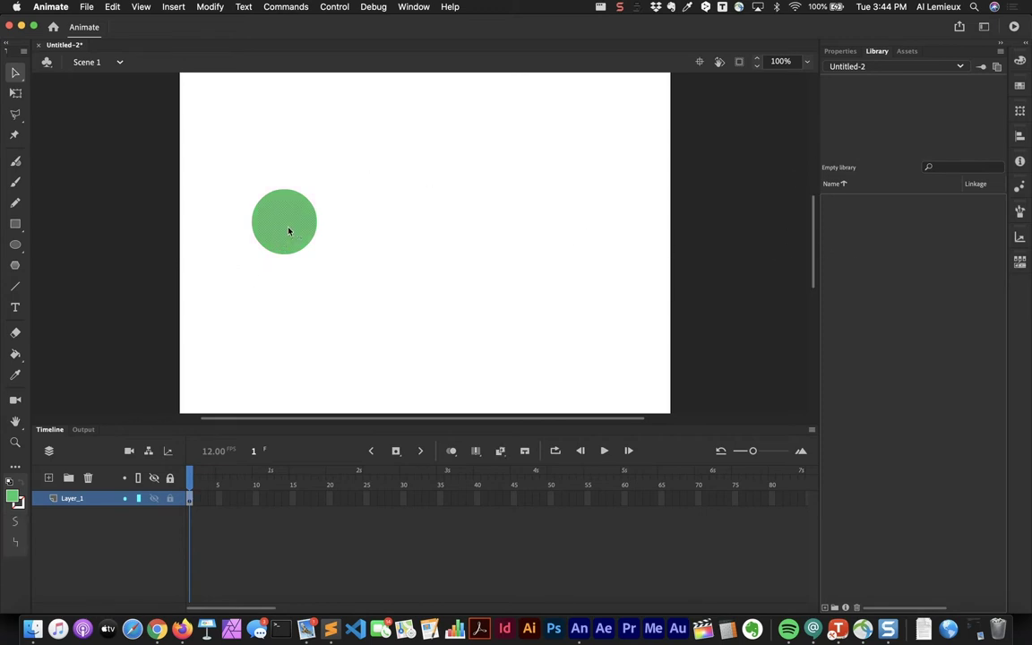
pyautogui.rightClick(288, 232)
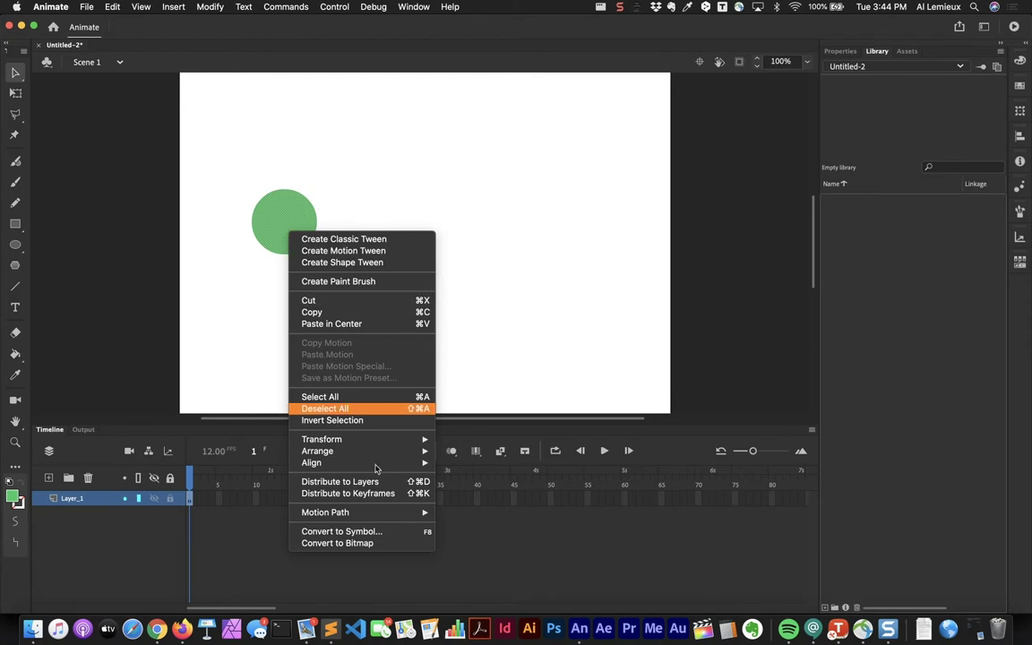
pyautogui.click(361, 534)
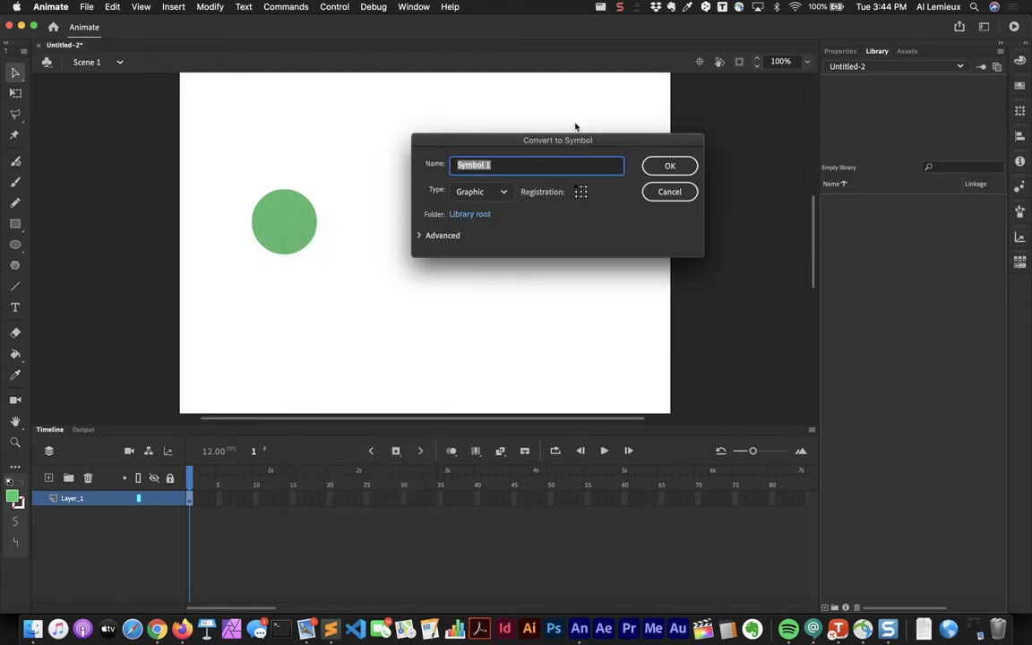
pyautogui.moveTo(567, 139); pyautogui.dragTo(553, 121)
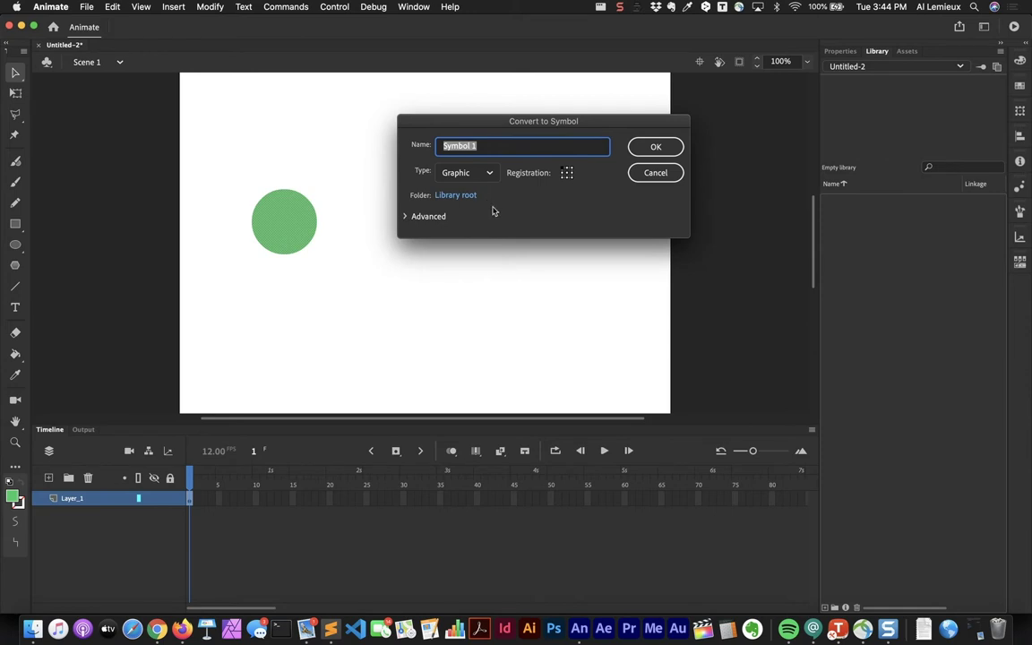
pyautogui.write('circl')
pyautogui.click(567, 173)
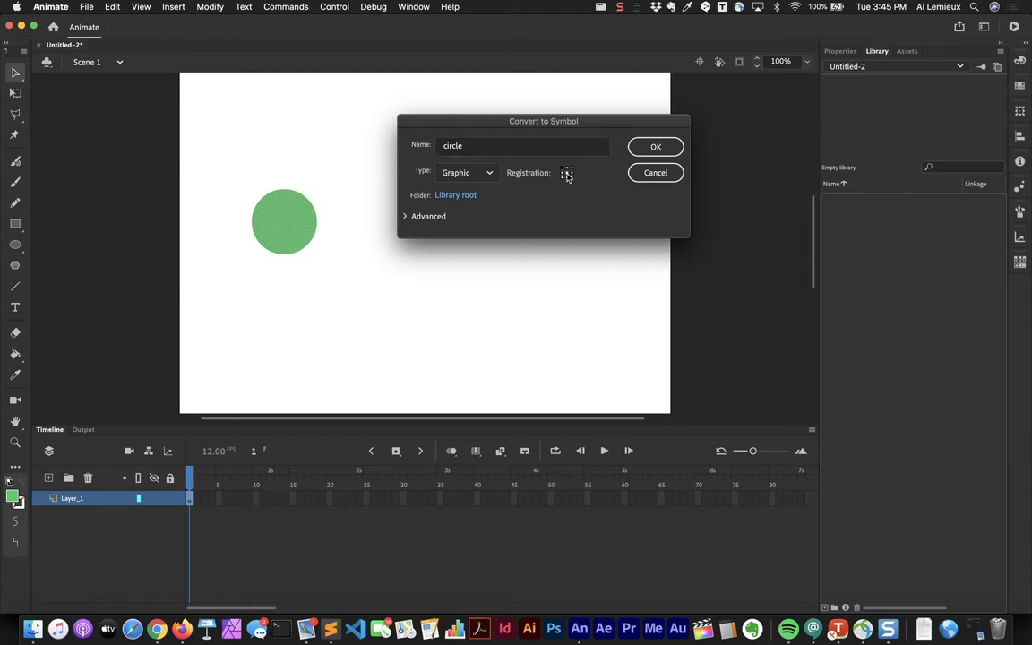
pyautogui.click(404, 216)
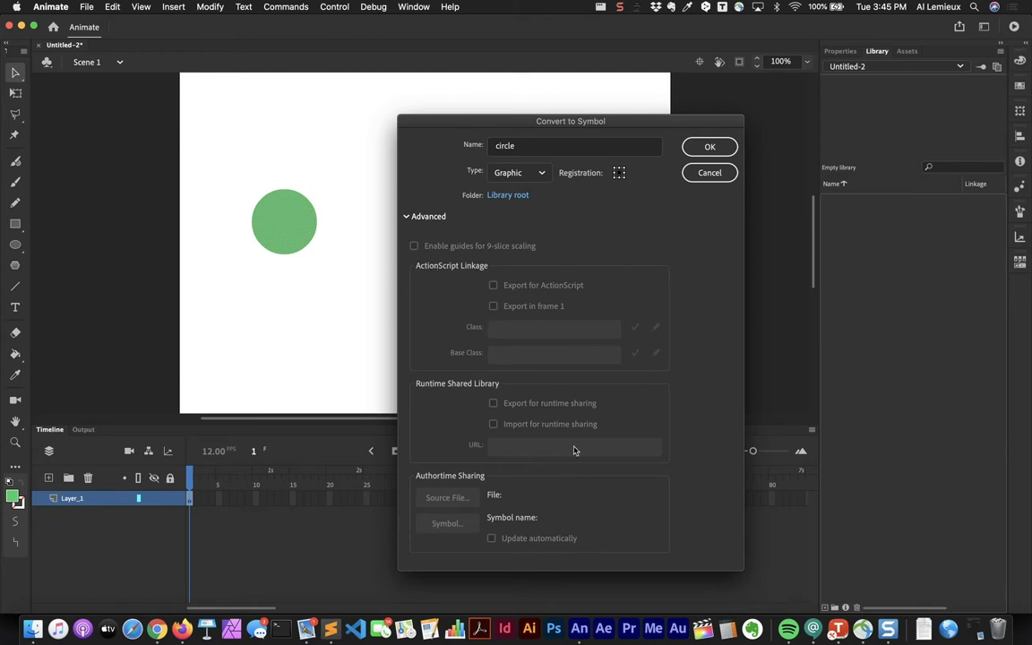
pyautogui.click(429, 217)
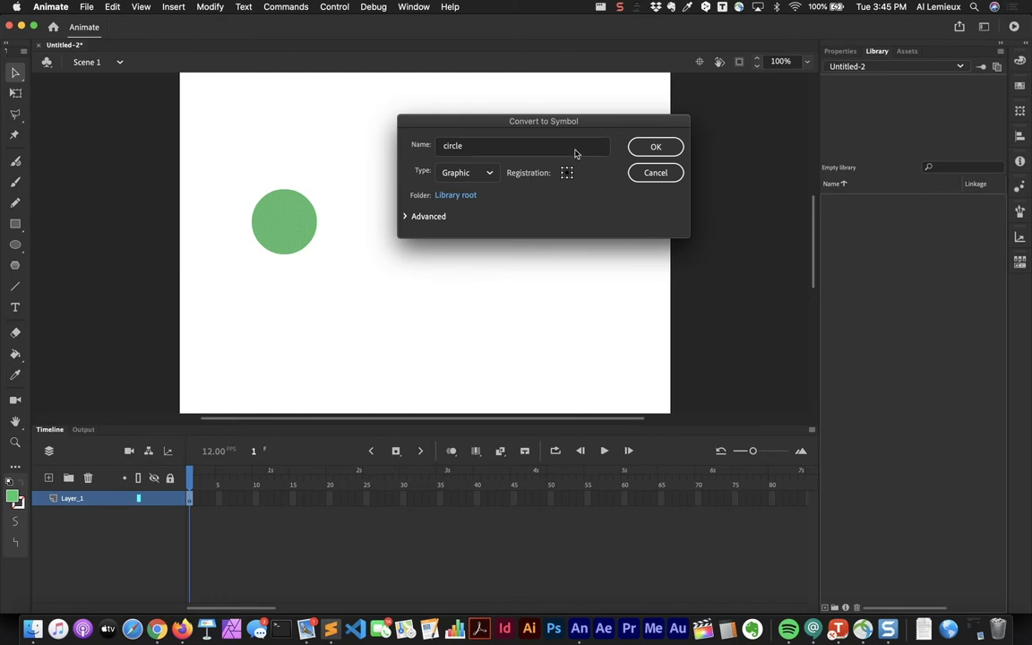
pyautogui.click(655, 147)
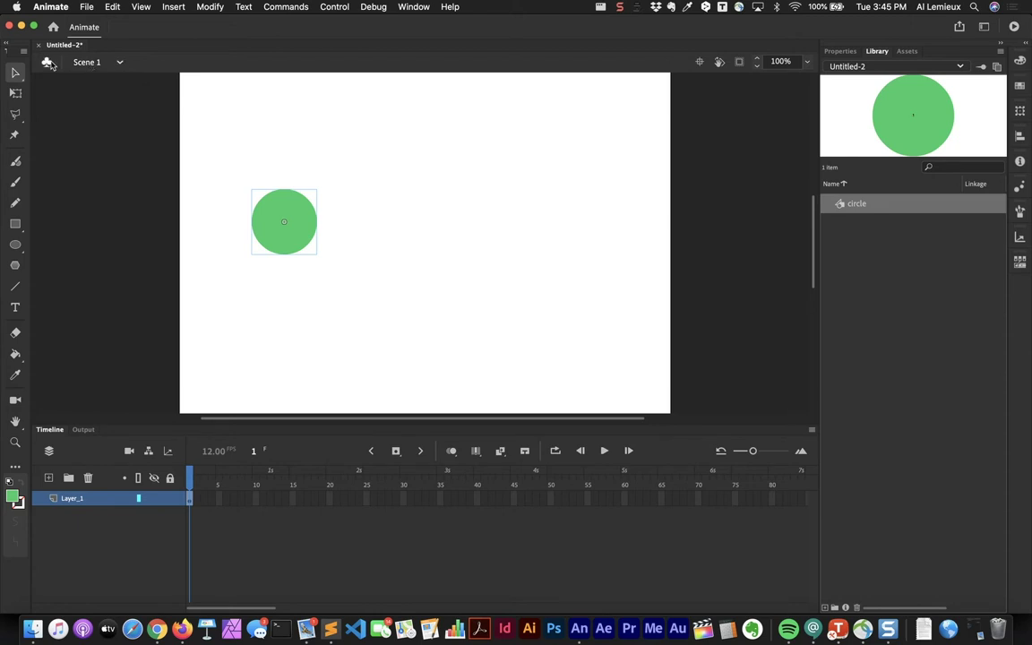
# Step: Inside the circle symbol, add keyframes at frames 2, 3 and 4, pulling the shape's right edge slightly further outward in each
pyautogui.doubleClick(288, 218)
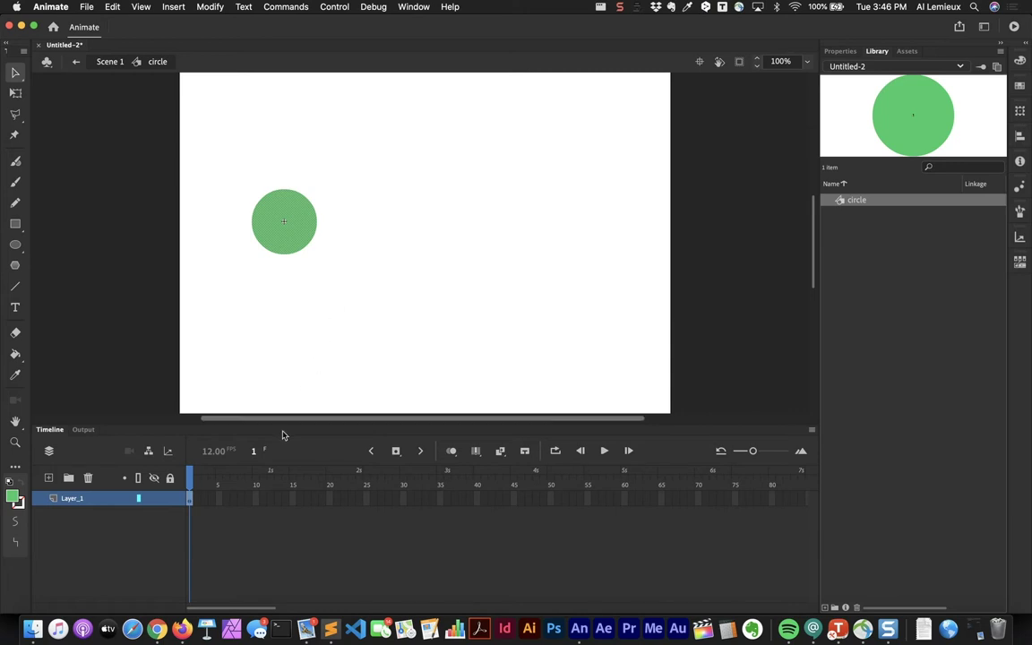
pyautogui.click(199, 506)
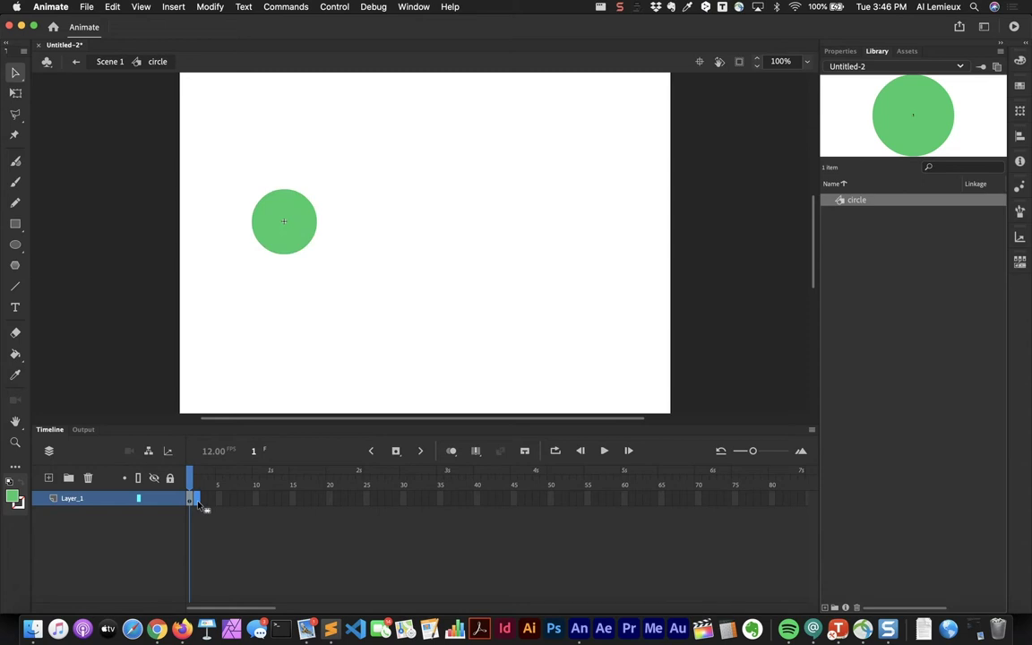
pyautogui.press('F6')
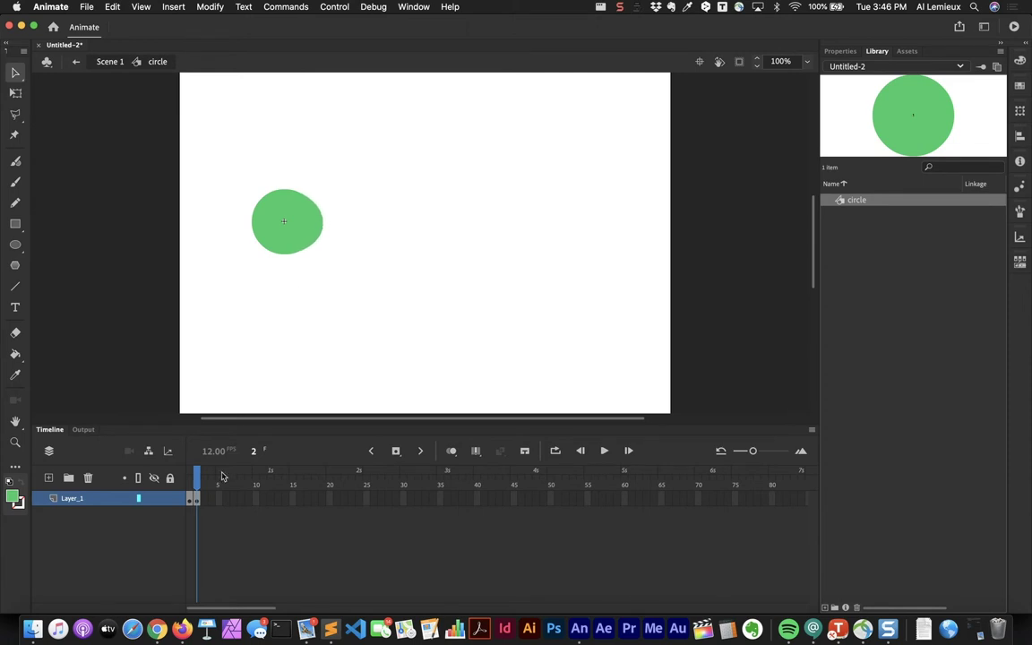
pyautogui.click(204, 501)
pyautogui.press('F6')
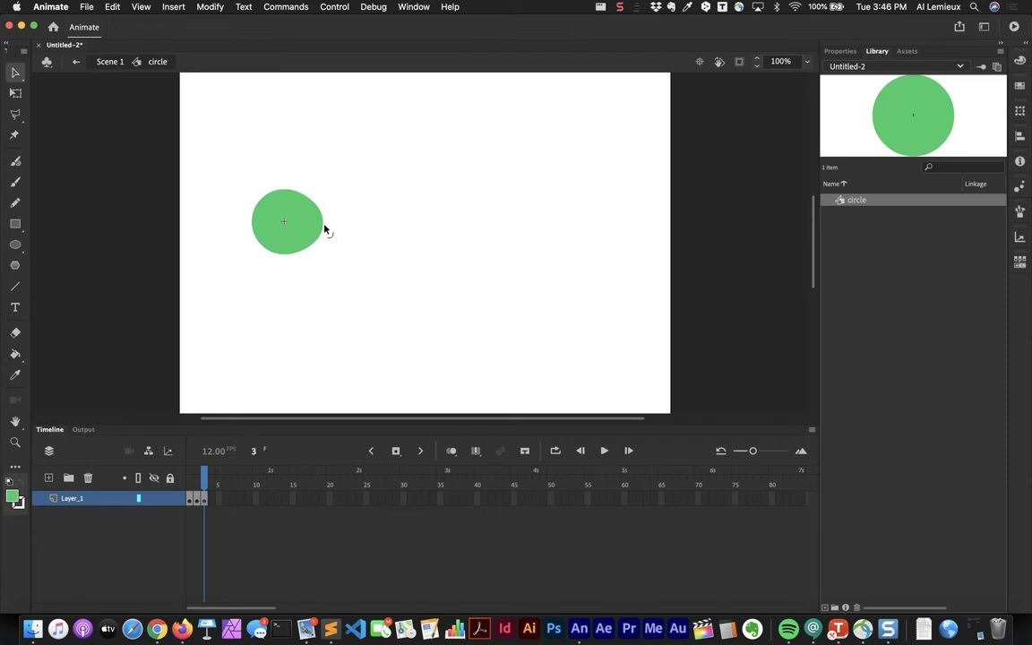
pyautogui.moveTo(327, 229); pyautogui.dragTo(333, 227)
pyautogui.click(211, 498)
pyautogui.press('F6')
pyautogui.click(372, 242)
pyautogui.moveTo(337, 229); pyautogui.dragTo(343, 226)
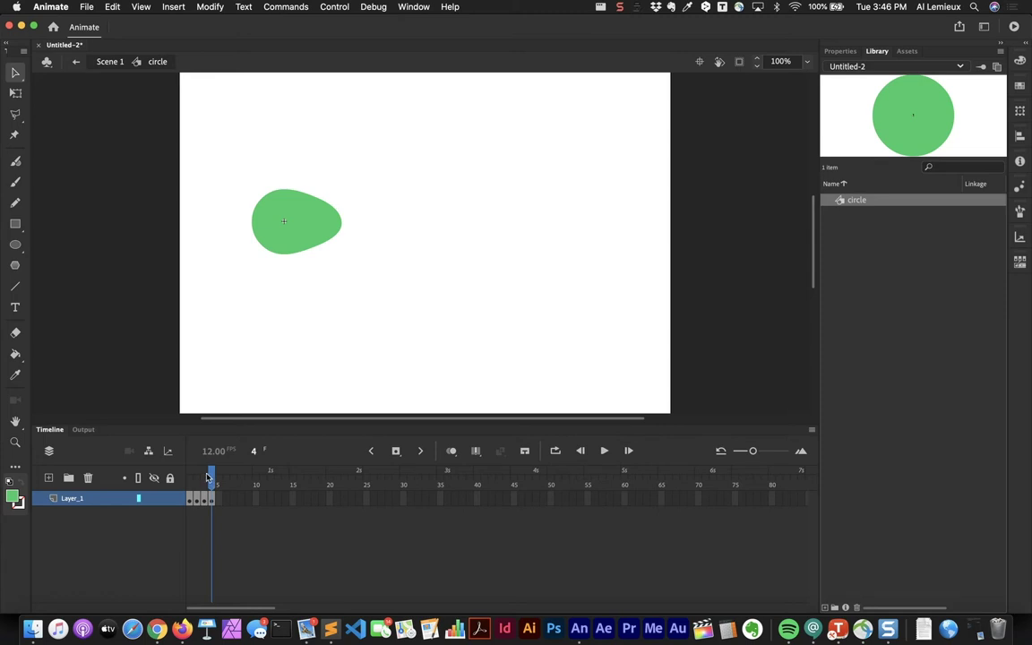
# Step: Add a keyframe at frame 5, turn on onion skinning and scrub between frames 2 and 5 to compare the shapes
pyautogui.click(395, 454)
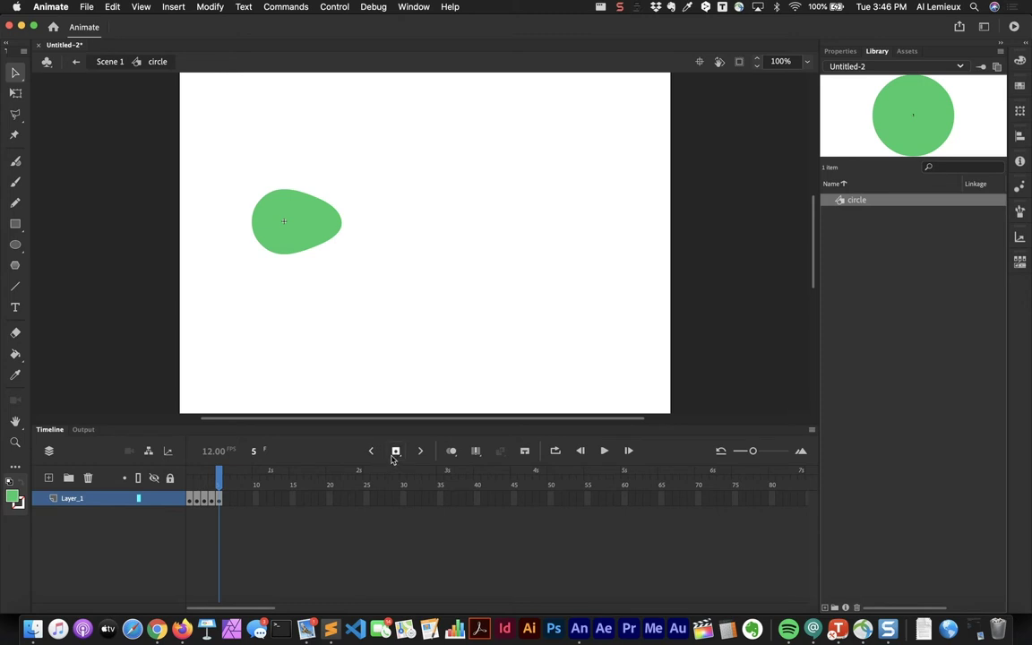
pyautogui.click(452, 452)
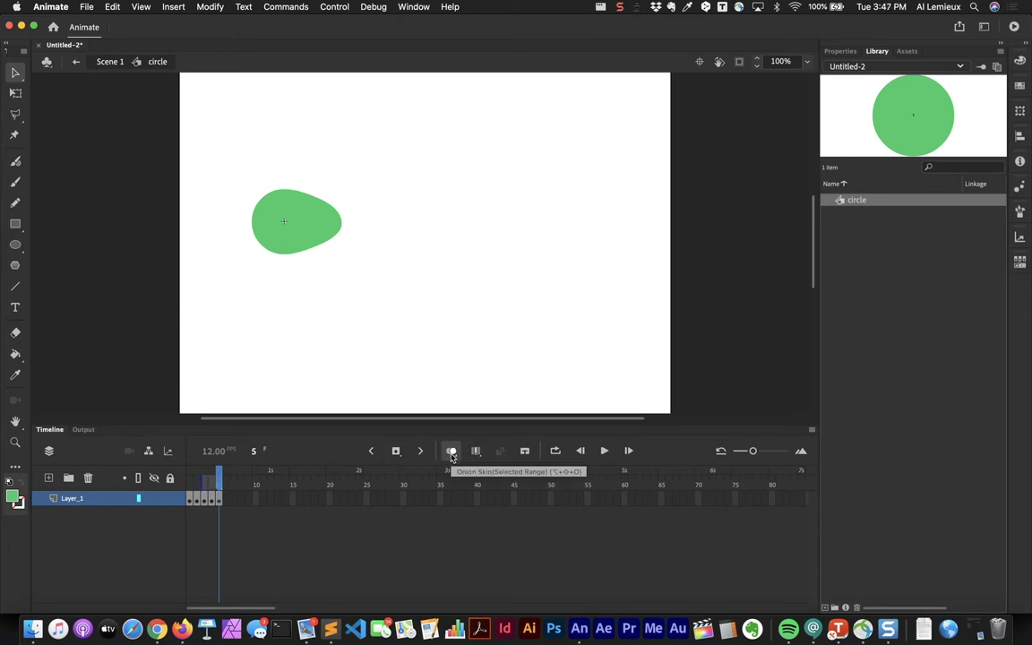
pyautogui.moveTo(219, 474); pyautogui.dragTo(198, 481)
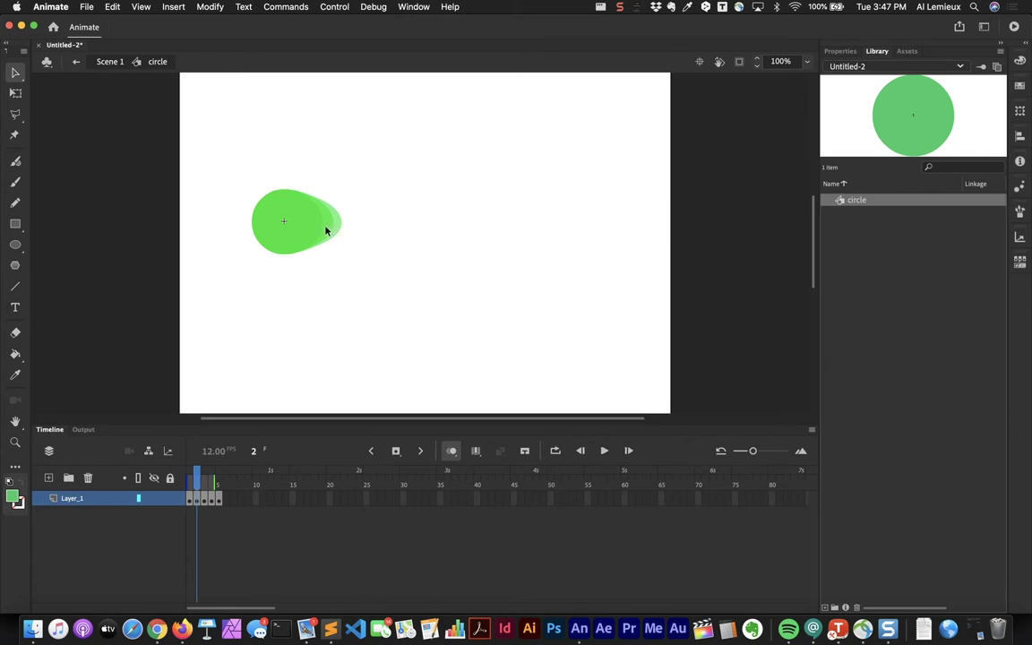
pyautogui.click(210, 480)
pyautogui.moveTo(211, 481)
pyautogui.mouseDown()
pyautogui.moveTo(202, 484)
pyautogui.moveTo(219, 481)
pyautogui.mouseUp()
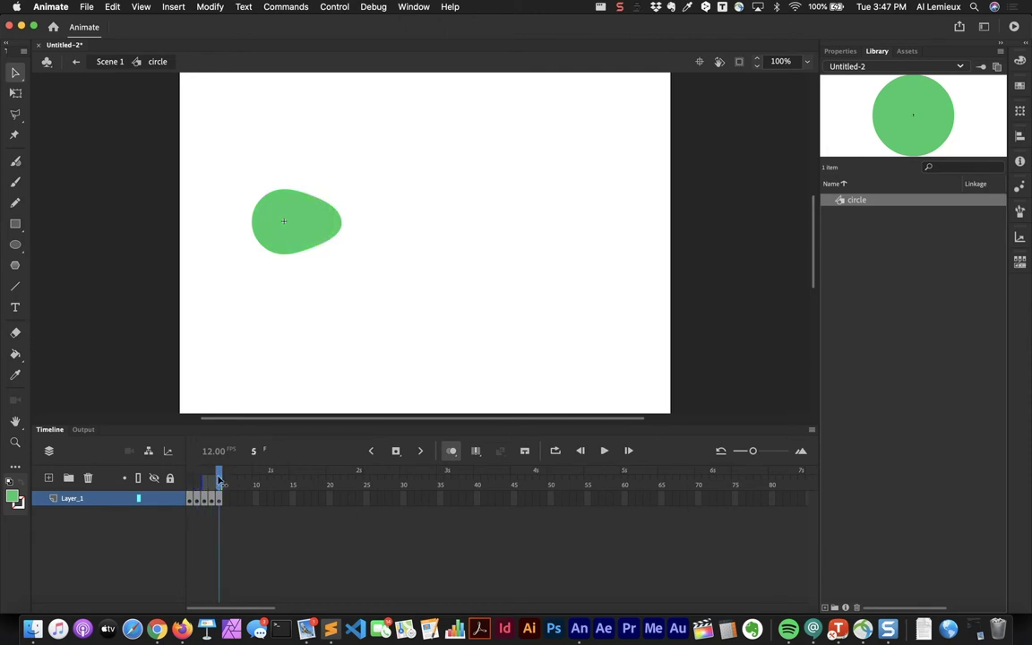
# Step: Stretch the shape's right tip in frame 5, and add keyframes at frames 6, 7 and 8 with the tip extended further in each
pyautogui.click(395, 452)
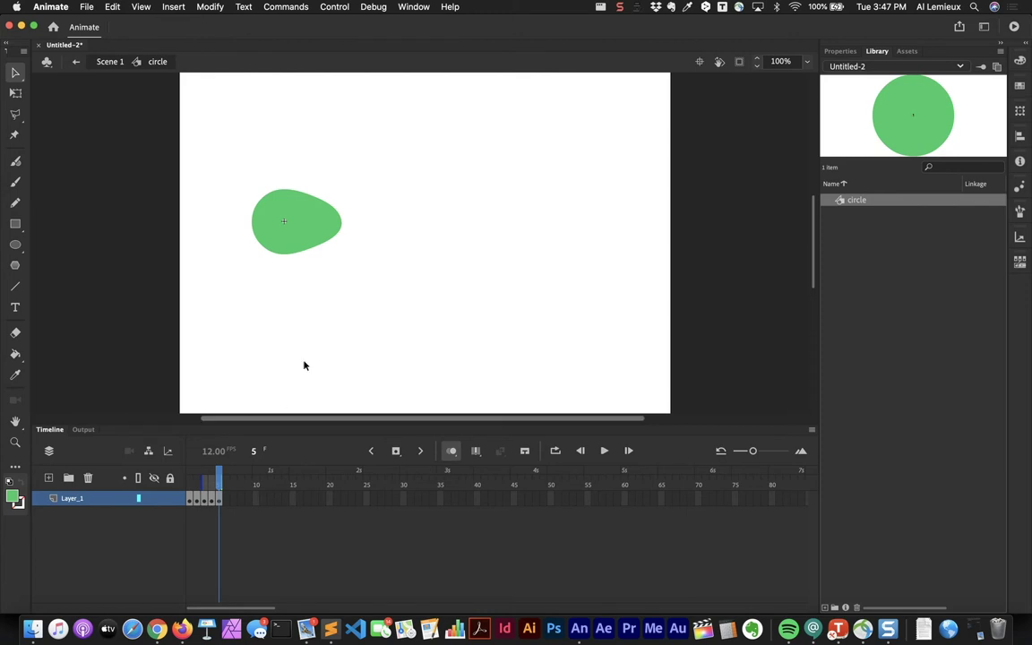
pyautogui.moveTo(346, 225); pyautogui.dragTo(349, 229)
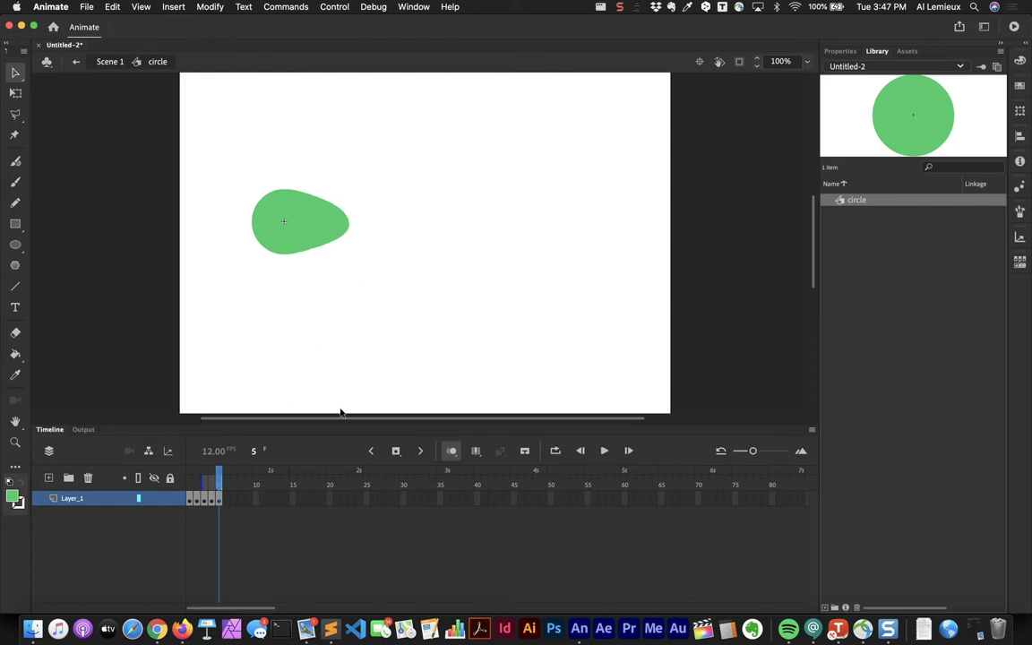
pyautogui.click(395, 452)
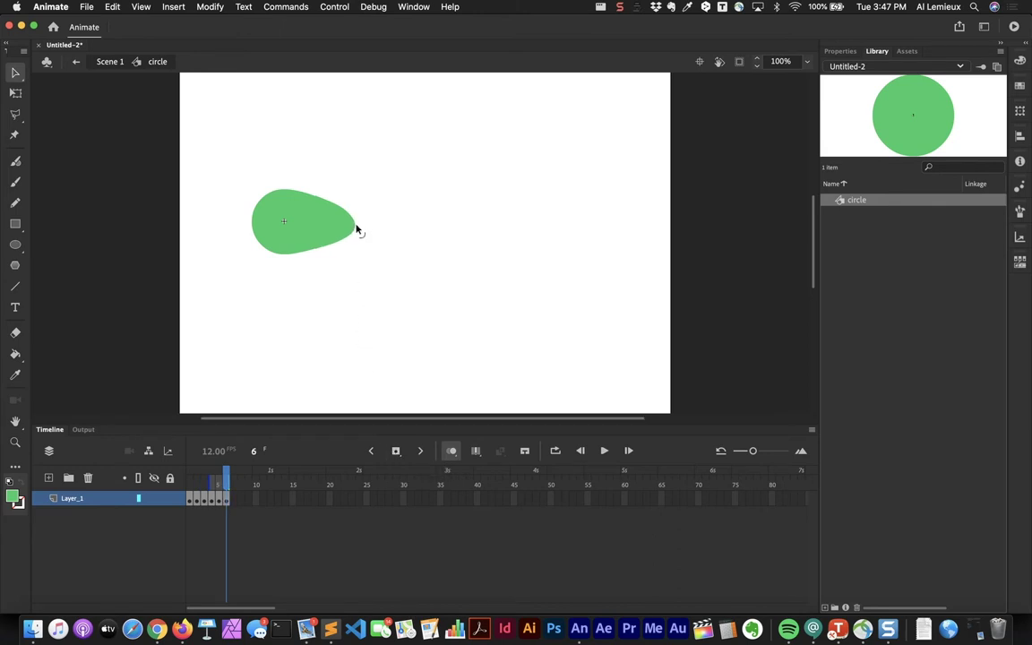
pyautogui.click(395, 455)
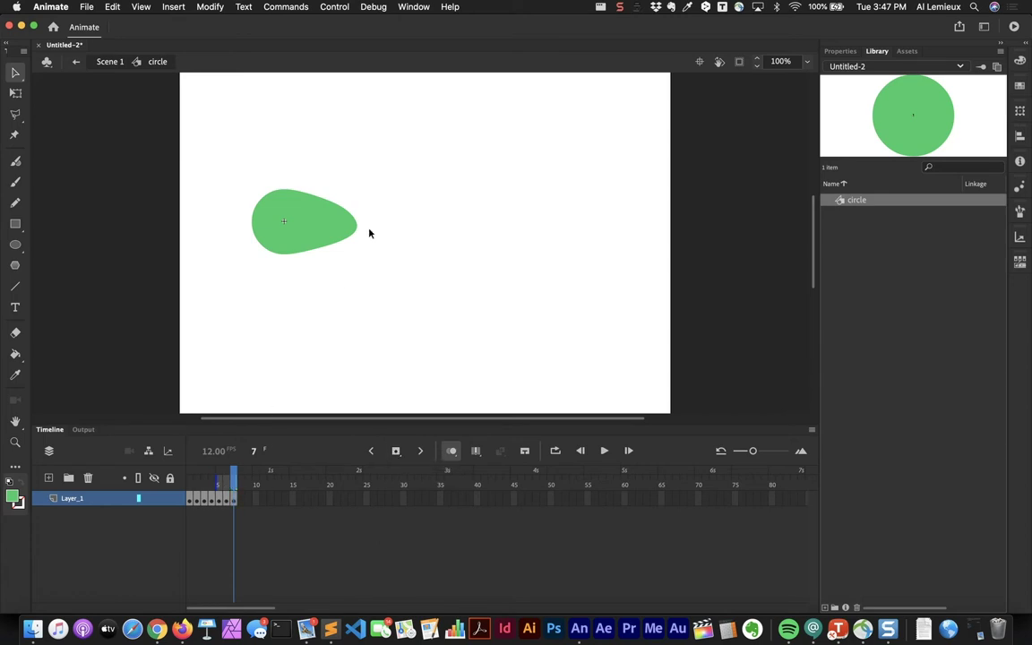
pyautogui.moveTo(362, 227); pyautogui.dragTo(366, 229)
pyautogui.press('F6')
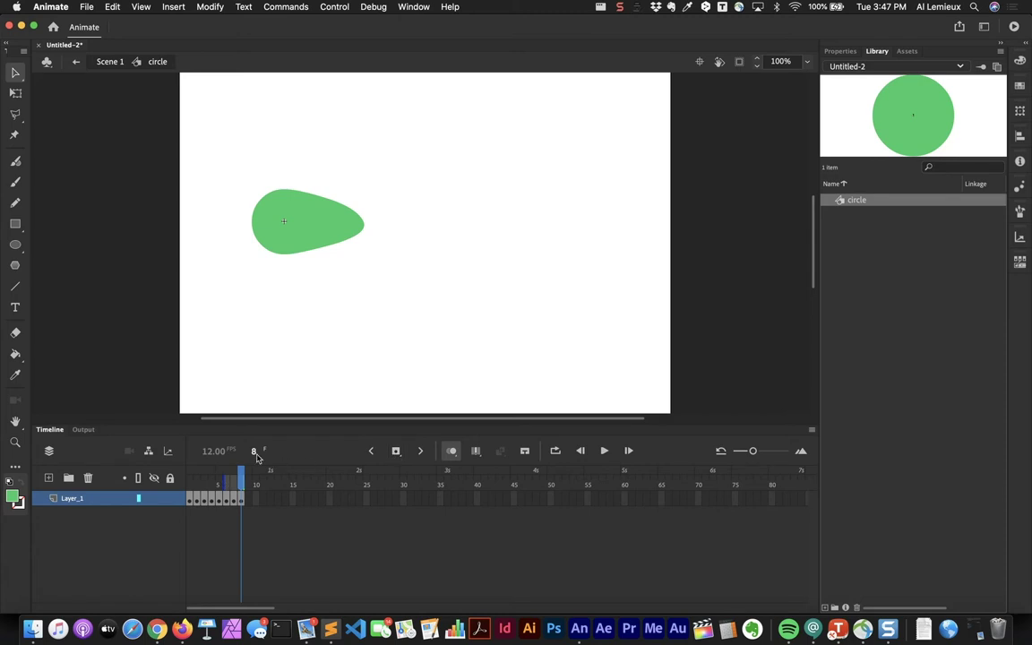
pyautogui.moveTo(368, 229); pyautogui.dragTo(375, 229)
# Step: Add keyframes at frames 9, 10, 11 and 12, pulling the teardrop's right tip a little further outward in each
pyautogui.press('F6')
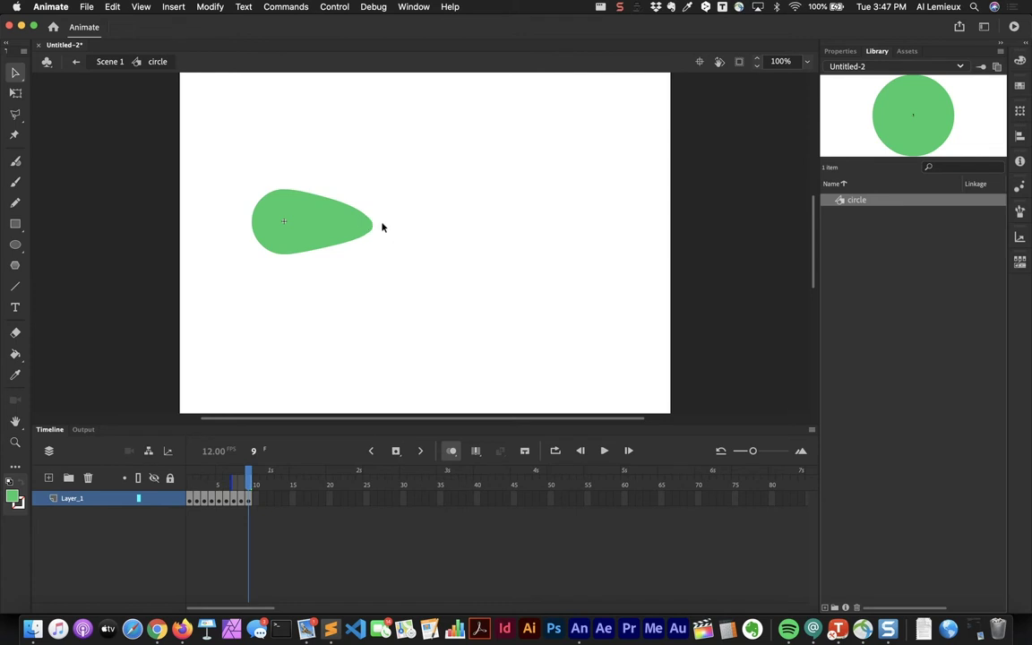
pyautogui.moveTo(375, 229); pyautogui.dragTo(379, 229)
pyautogui.click(395, 451)
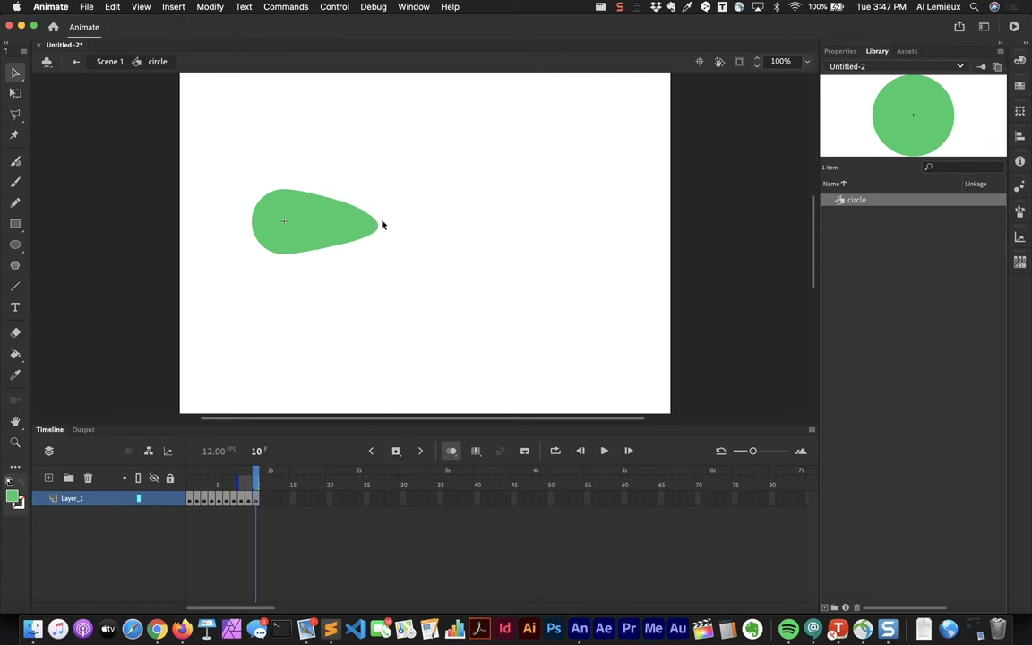
pyautogui.moveTo(382, 230); pyautogui.dragTo(386, 228)
pyautogui.click(396, 451)
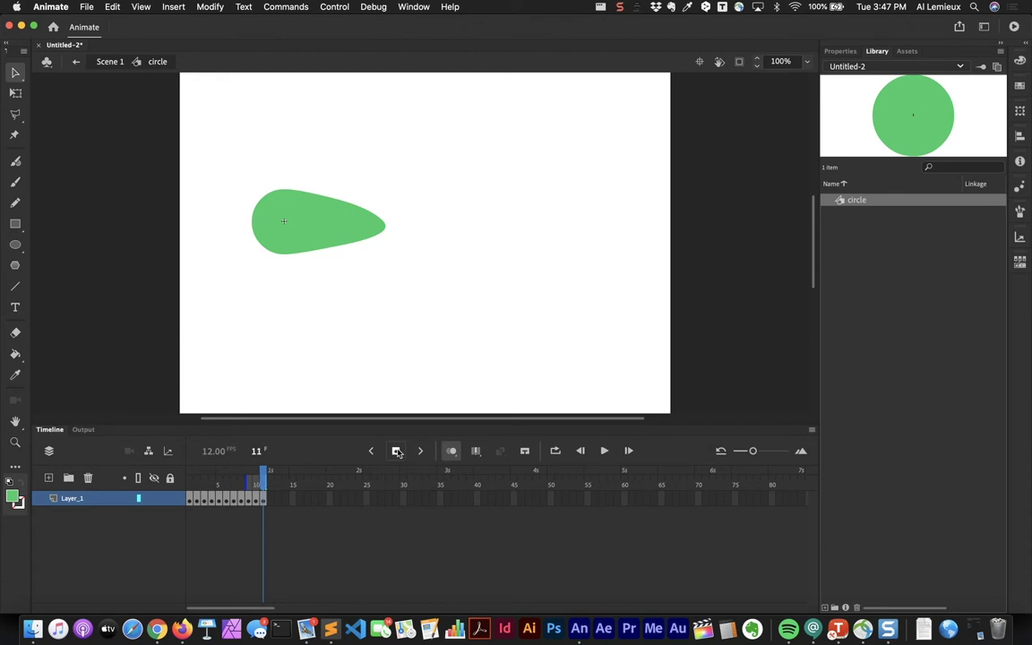
pyautogui.moveTo(389, 231); pyautogui.dragTo(392, 230)
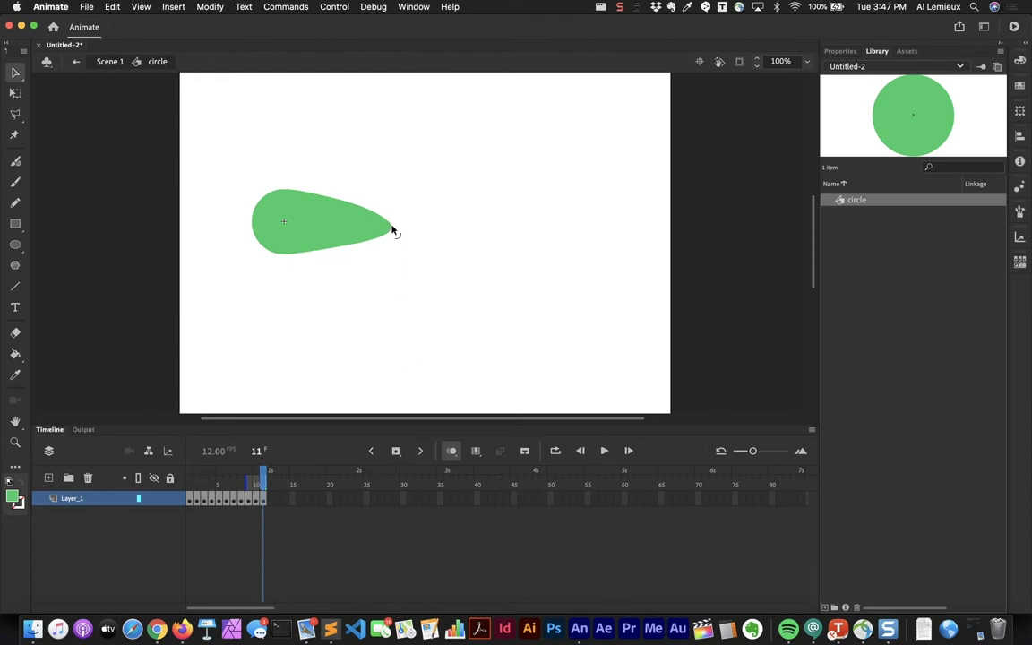
pyautogui.click(396, 450)
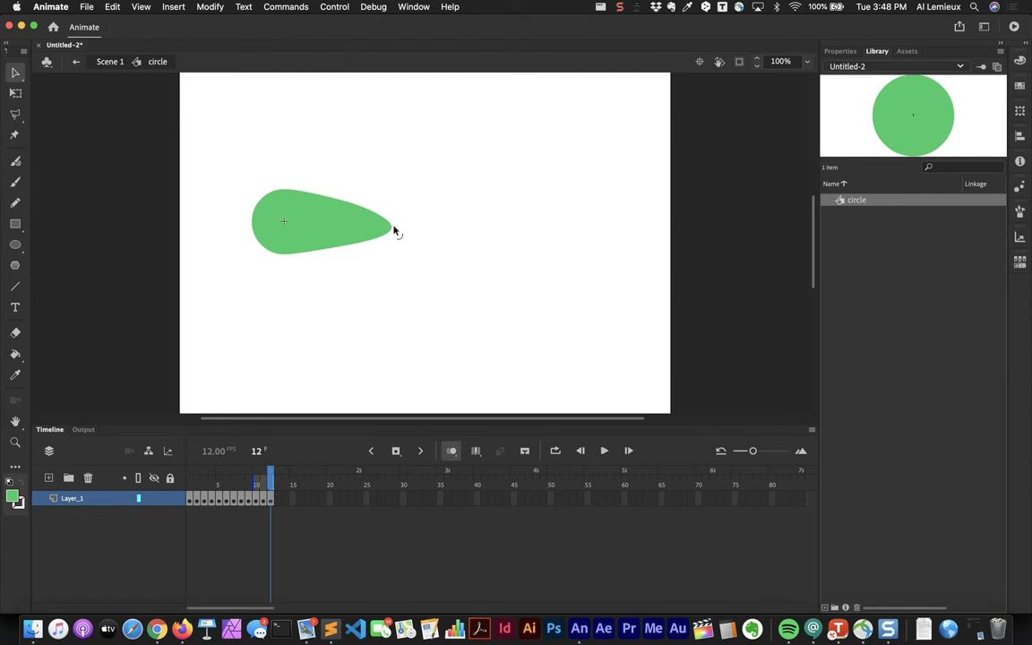
pyautogui.moveTo(395, 230); pyautogui.dragTo(400, 231)
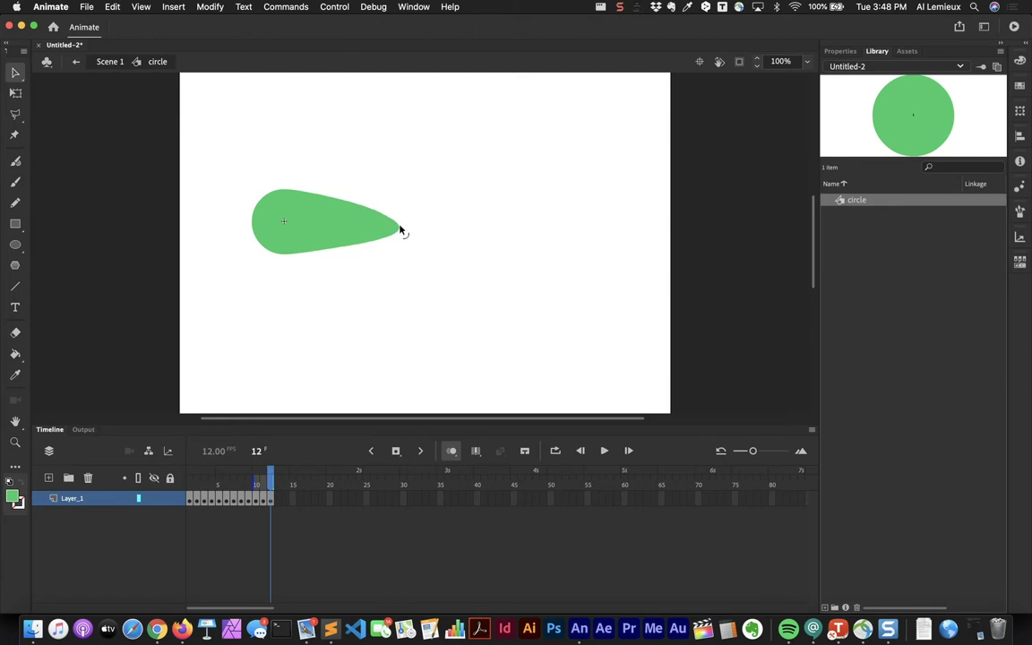
# Step: Turn off onion skinning and play the circle symbol's animation from frame 1
pyautogui.click(451, 451)
pyautogui.moveTo(271, 467); pyautogui.dragTo(160, 480)
pyautogui.press('Return')
# Step: Copy frames 1 to 12 of the circle symbol and paste them starting at frame 13
pyautogui.moveTo(190, 507); pyautogui.dragTo(271, 512)
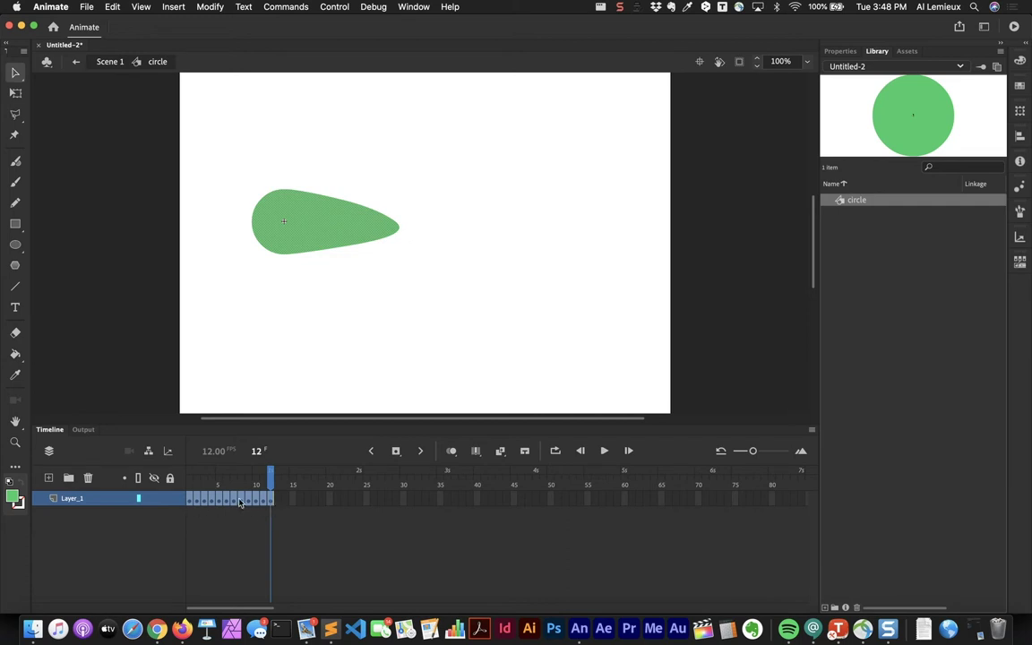
pyautogui.rightClick(239, 502)
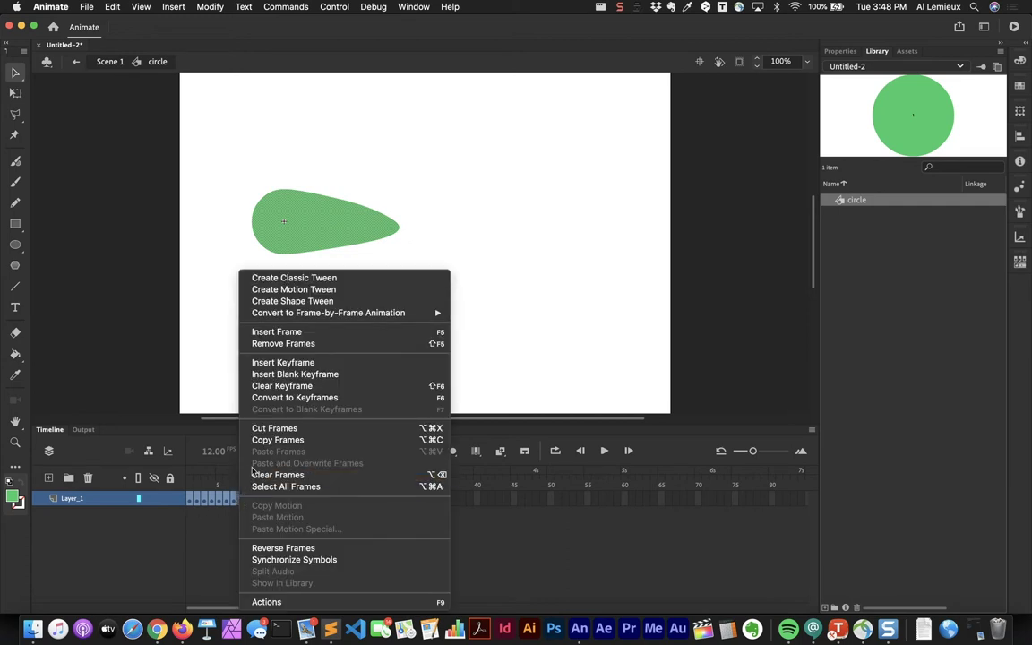
pyautogui.click(264, 440)
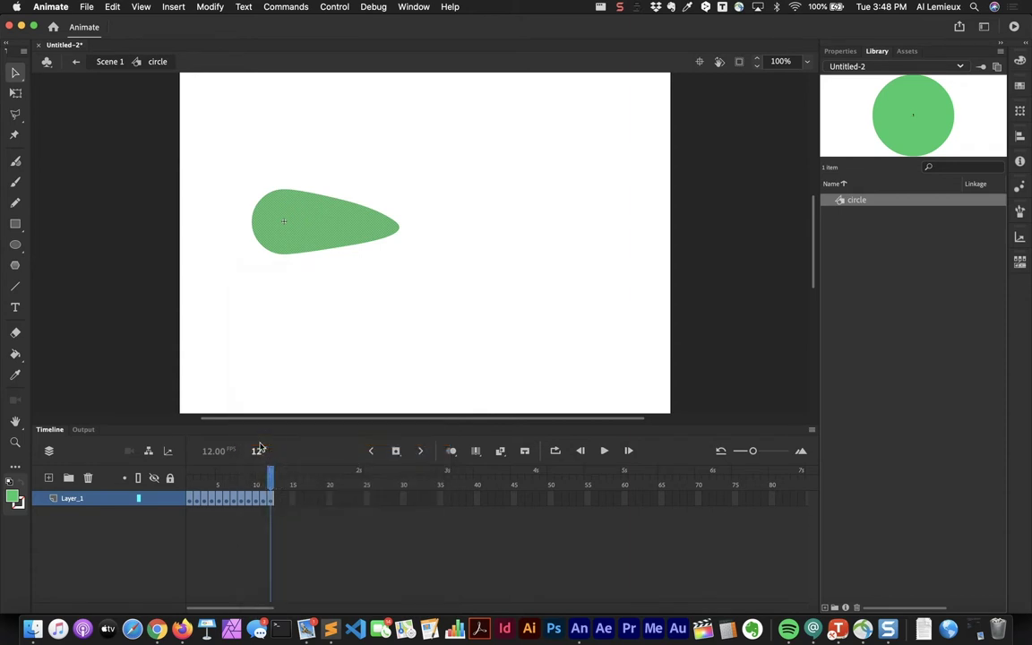
pyautogui.click(280, 503)
pyautogui.rightClick(280, 504)
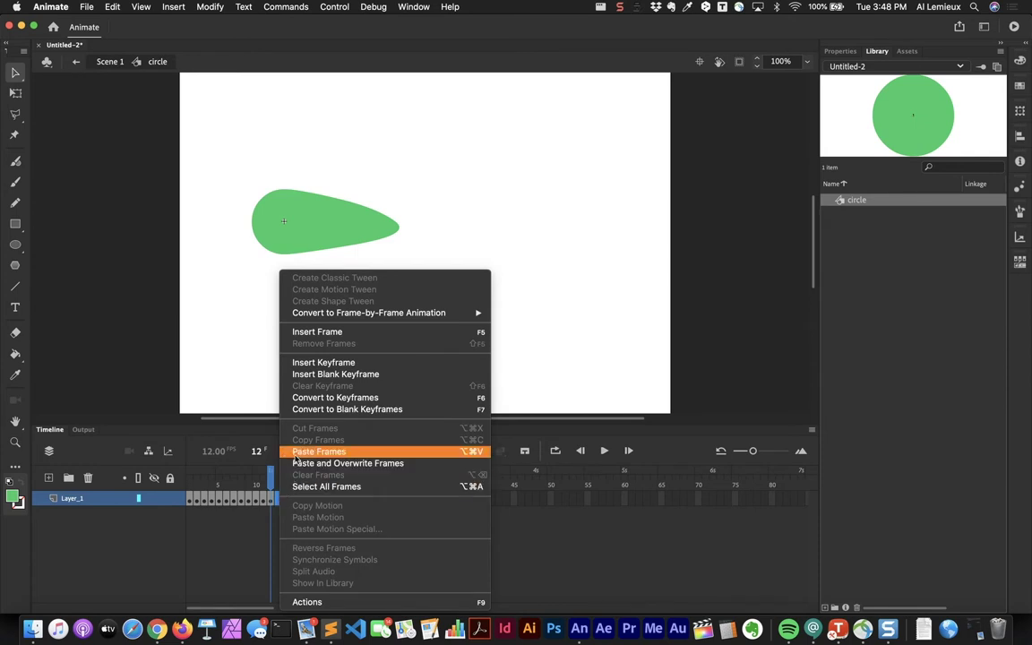
pyautogui.click(295, 452)
pyautogui.moveTo(279, 476)
pyautogui.mouseDown()
pyautogui.moveTo(357, 484)
pyautogui.moveTo(286, 488)
pyautogui.moveTo(280, 497)
pyautogui.mouseUp()
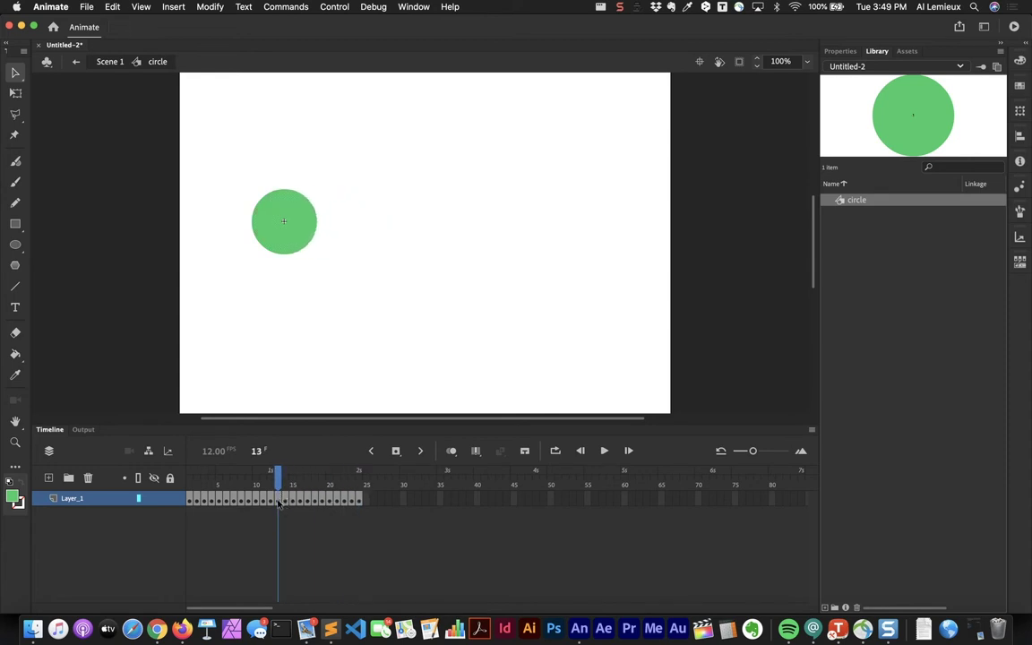
# Step: Reverse the pasted frames 13 to 24 and return the playhead to frame 1
pyautogui.moveTo(280, 504); pyautogui.dragTo(359, 503)
pyautogui.rightClick(348, 506)
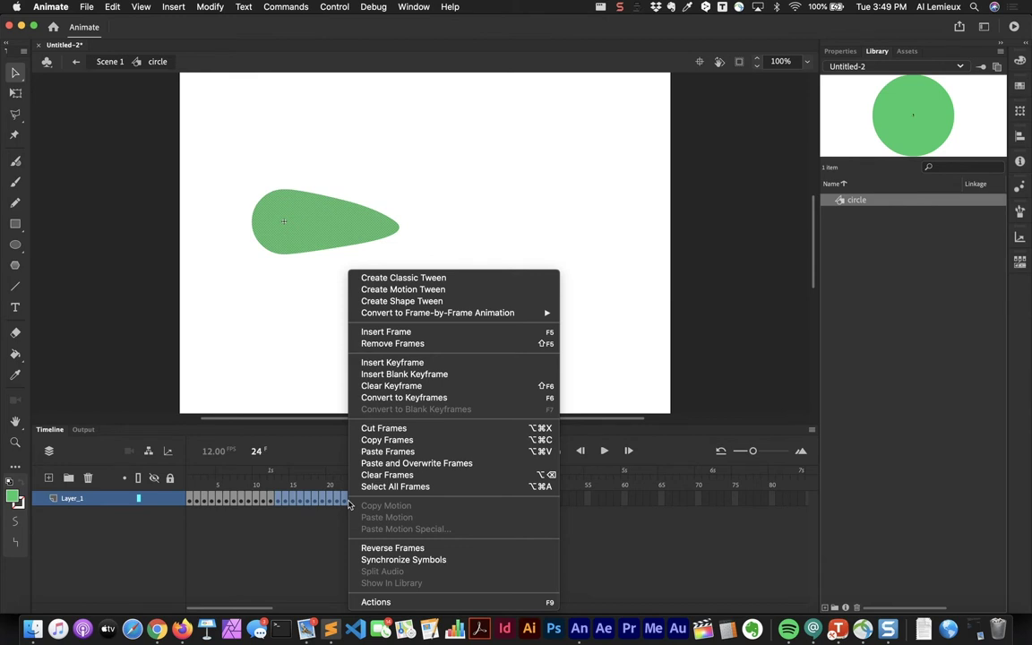
pyautogui.click(283, 504)
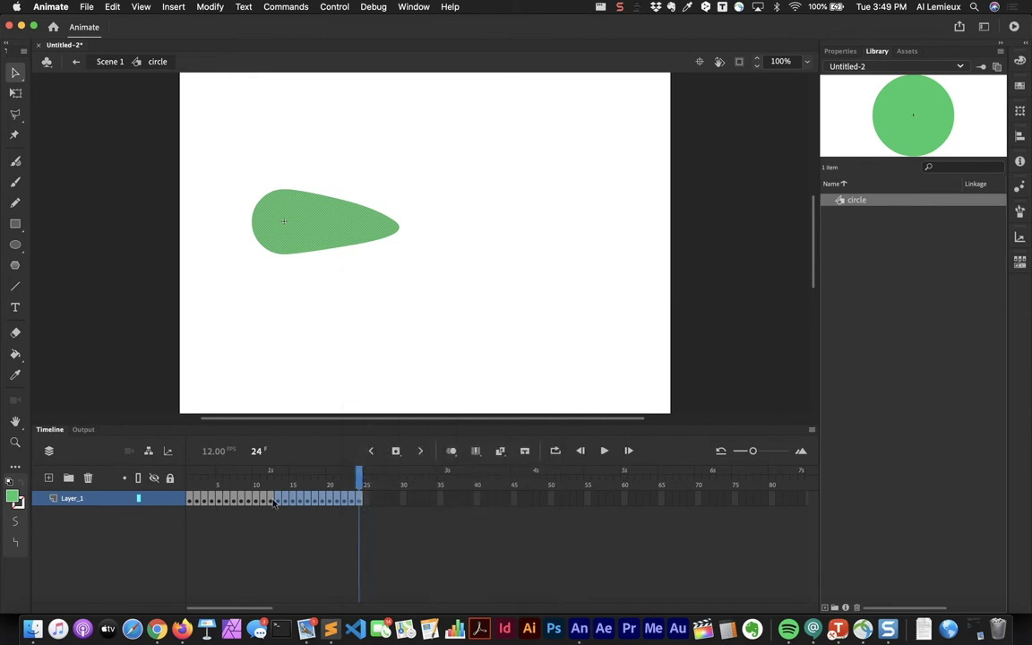
pyautogui.rightClick(303, 502)
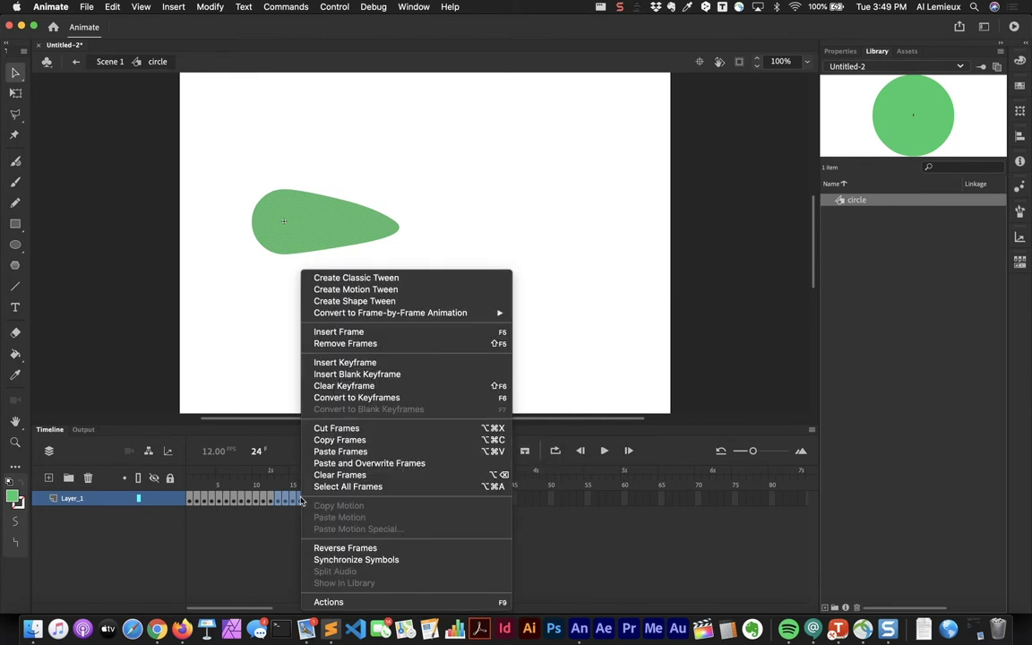
pyautogui.click(324, 547)
pyautogui.moveTo(277, 485); pyautogui.dragTo(158, 534)
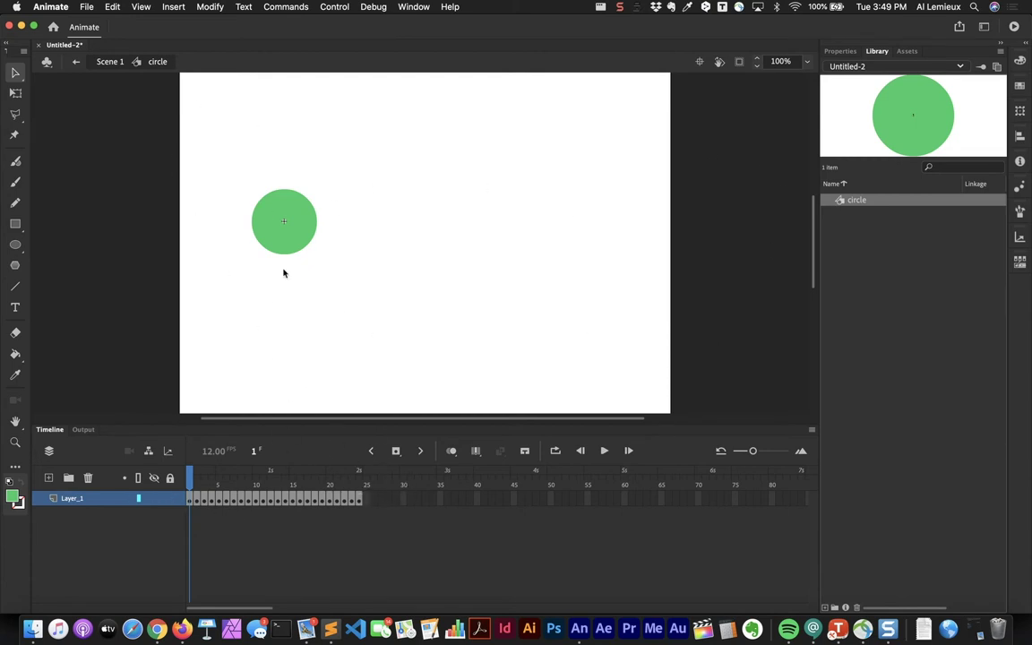
# Step: Return to Scene 1 and extend Layer_1 with frames up to frame 24
pyautogui.click(104, 63)
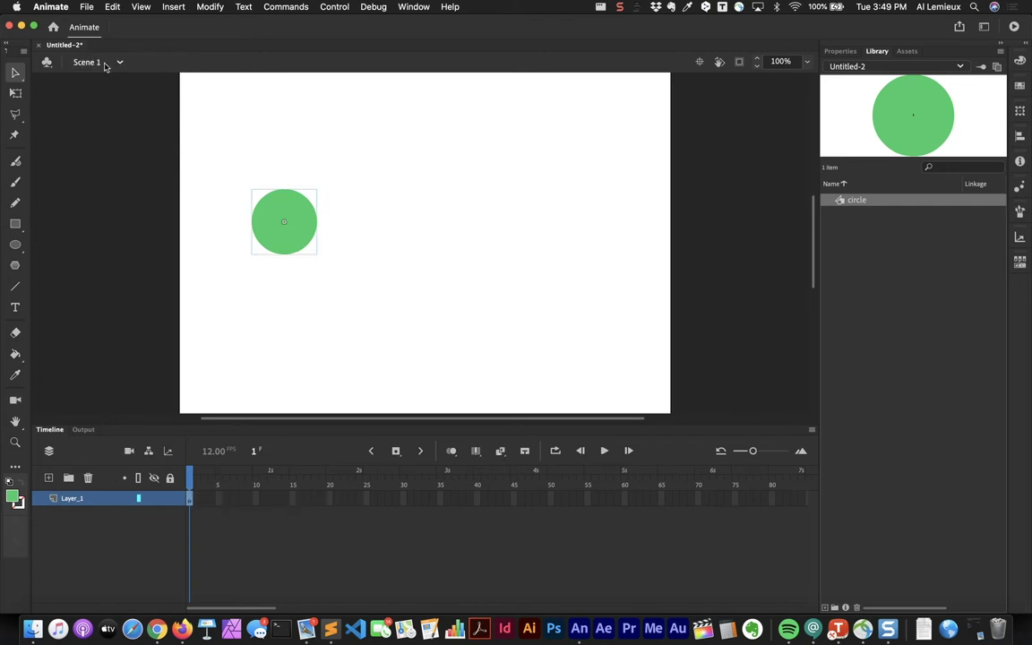
pyautogui.click(190, 477)
pyautogui.click(359, 499)
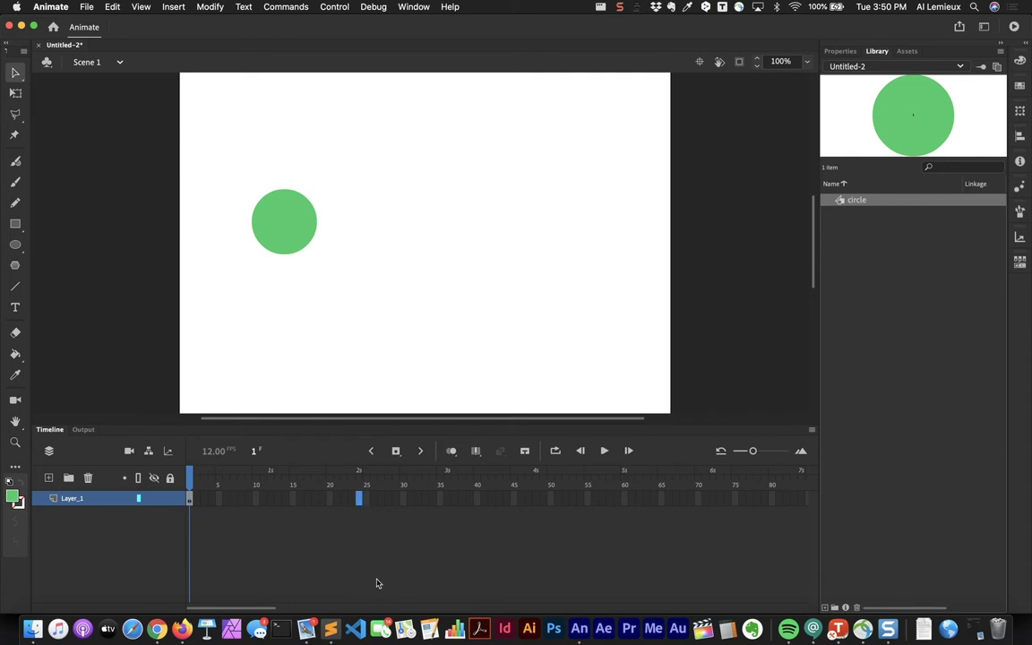
pyautogui.press('F5')
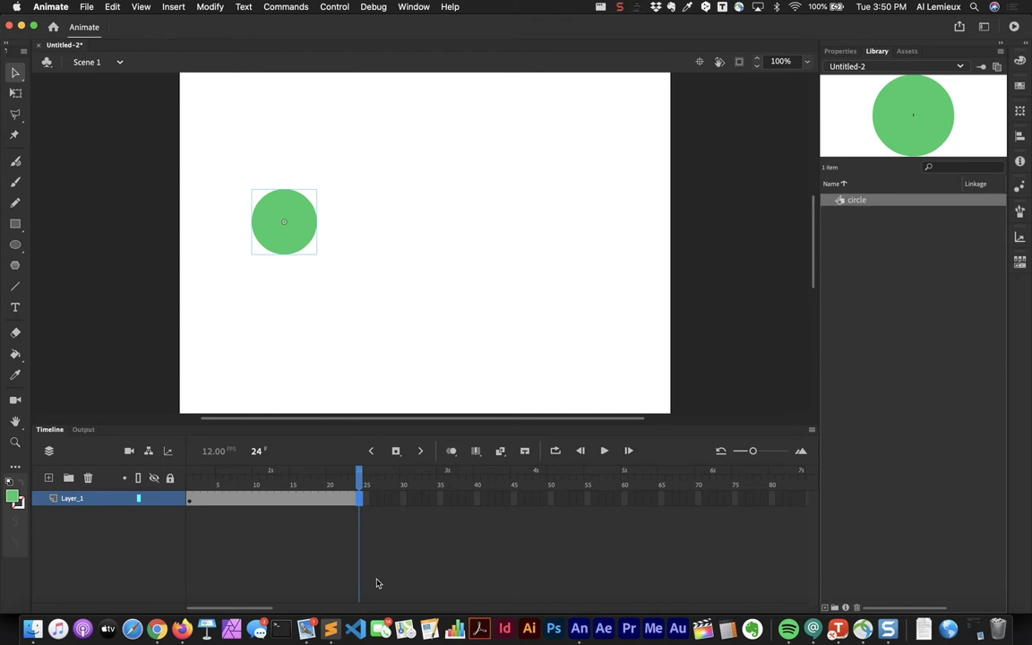
# Step: Scrub through the circle's animation in Scene 1 and extend Layer_1 to frame 50
pyautogui.moveTo(319, 478); pyautogui.dragTo(314, 501)
pyautogui.moveTo(229, 512); pyautogui.dragTo(184, 499)
pyautogui.moveTo(305, 511); pyautogui.dragTo(403, 566)
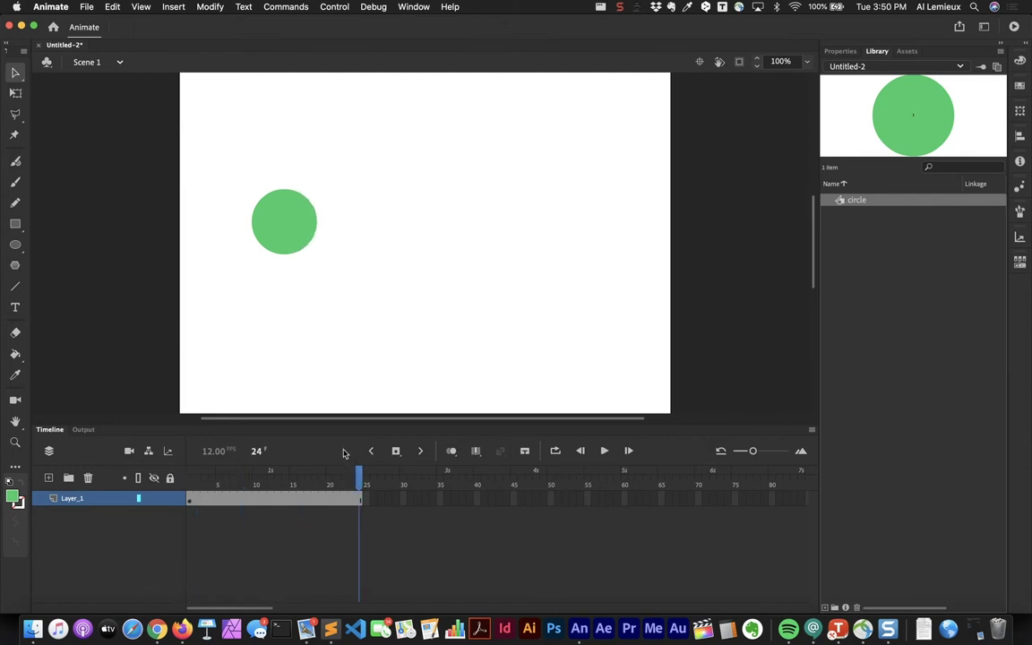
pyautogui.moveTo(358, 481); pyautogui.dragTo(190, 481)
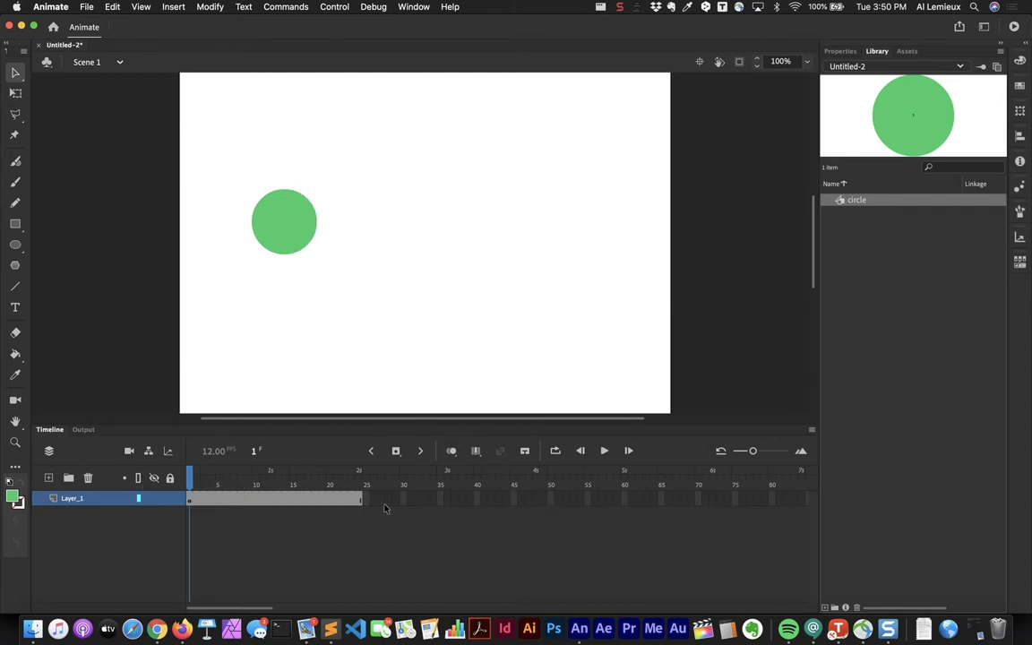
pyautogui.click(551, 499)
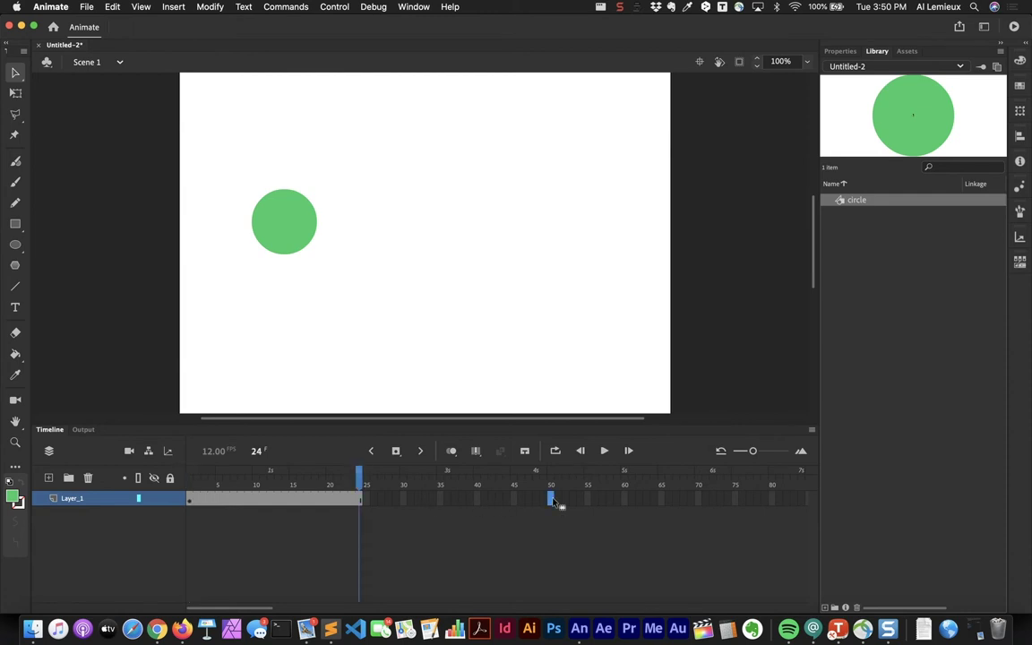
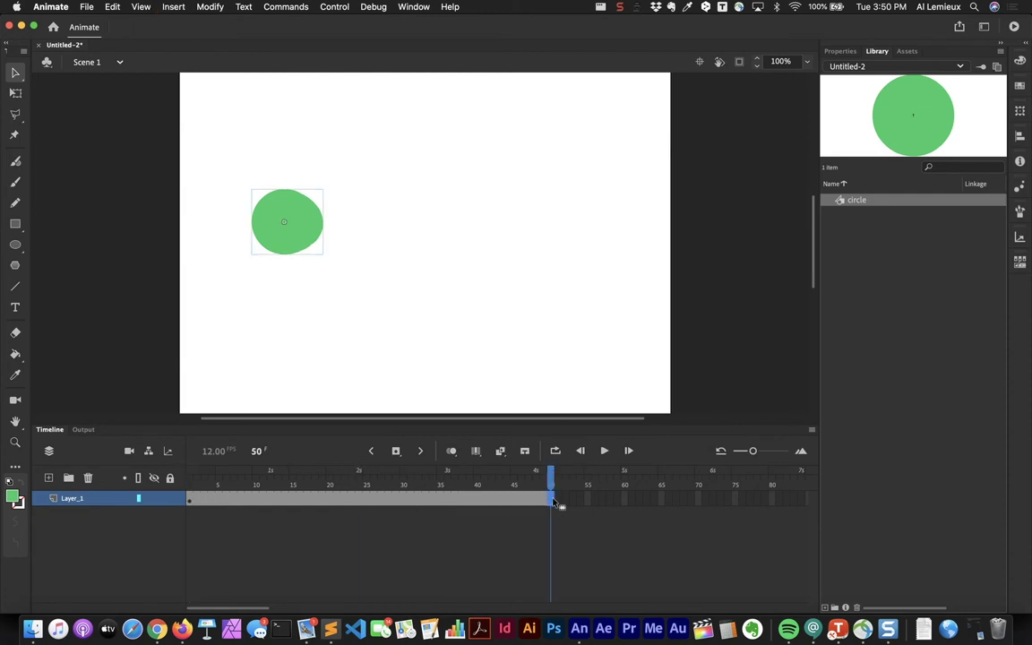
pyautogui.moveTo(554, 503)
pyautogui.mouseDown()
pyautogui.moveTo(189, 503)
pyautogui.moveTo(571, 504)
pyautogui.moveTo(387, 514)
pyautogui.moveTo(189, 503)
pyautogui.moveTo(550, 500)
pyautogui.mouseUp()
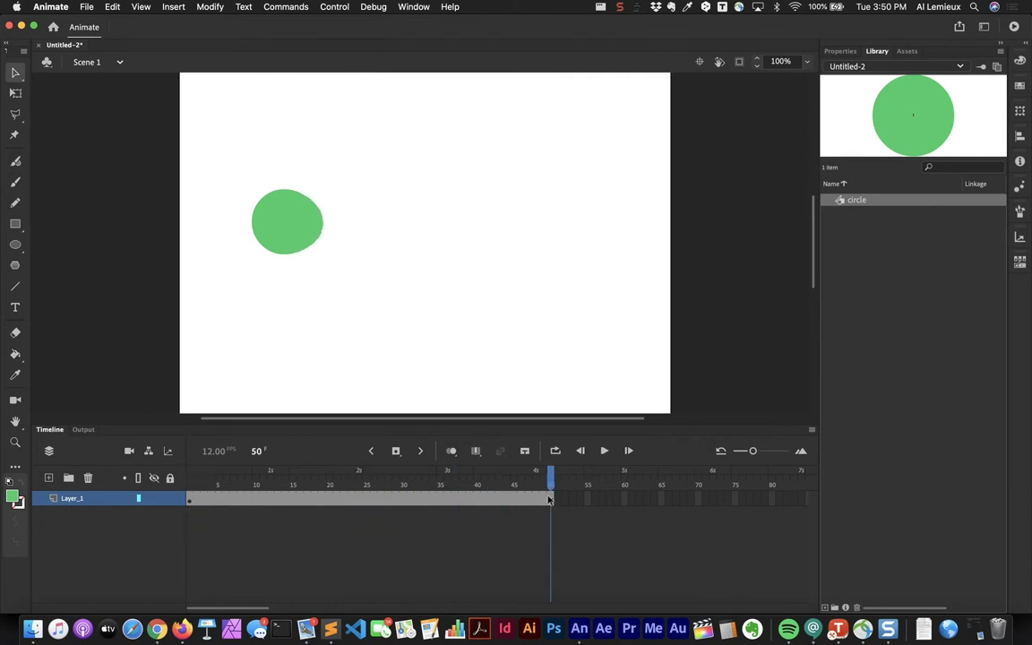
# Step: Show the looping options of the circle instance and play the main timeline
pyautogui.click(286, 229)
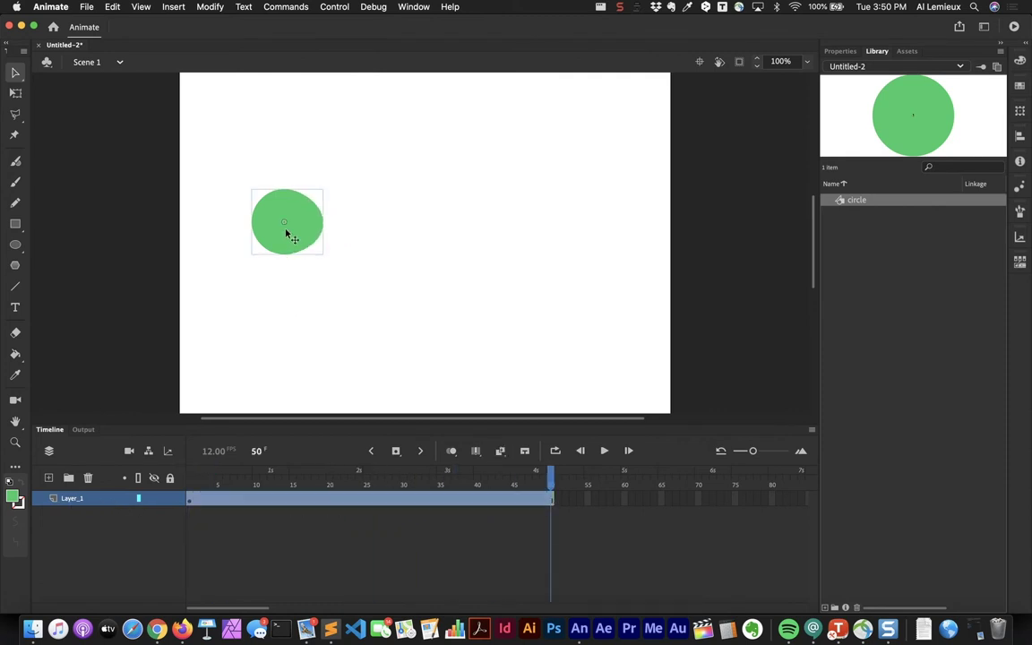
pyautogui.click(840, 51)
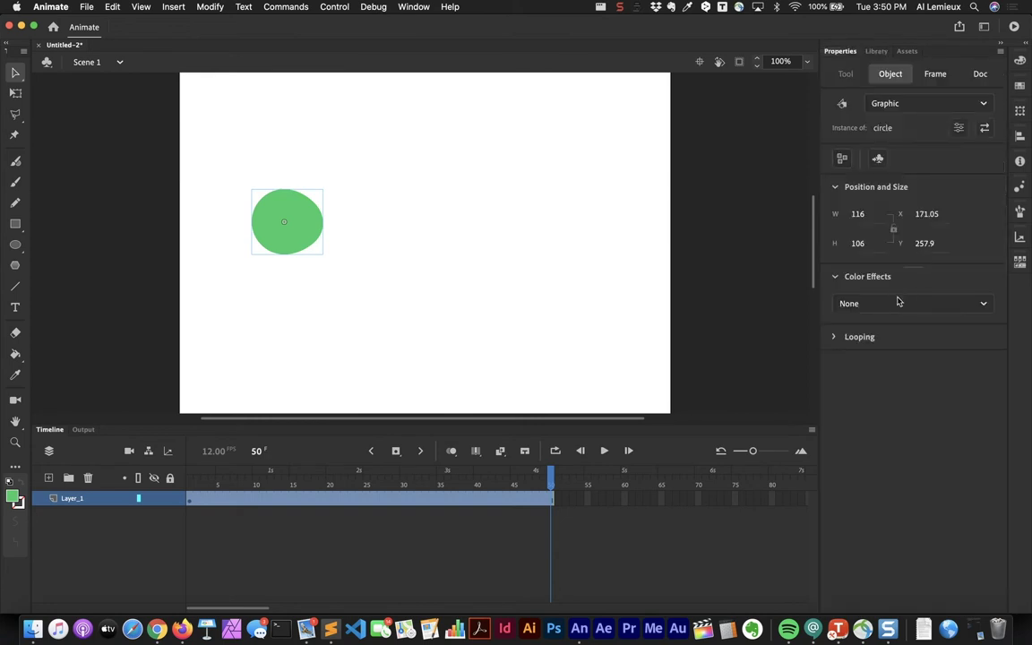
pyautogui.click(833, 338)
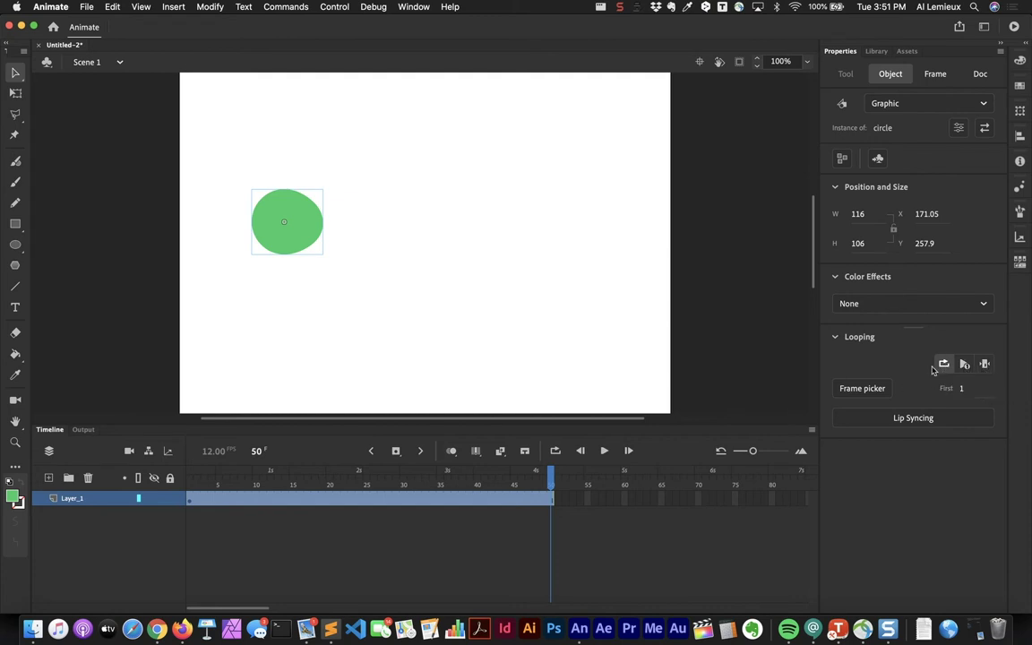
pyautogui.press('Return')
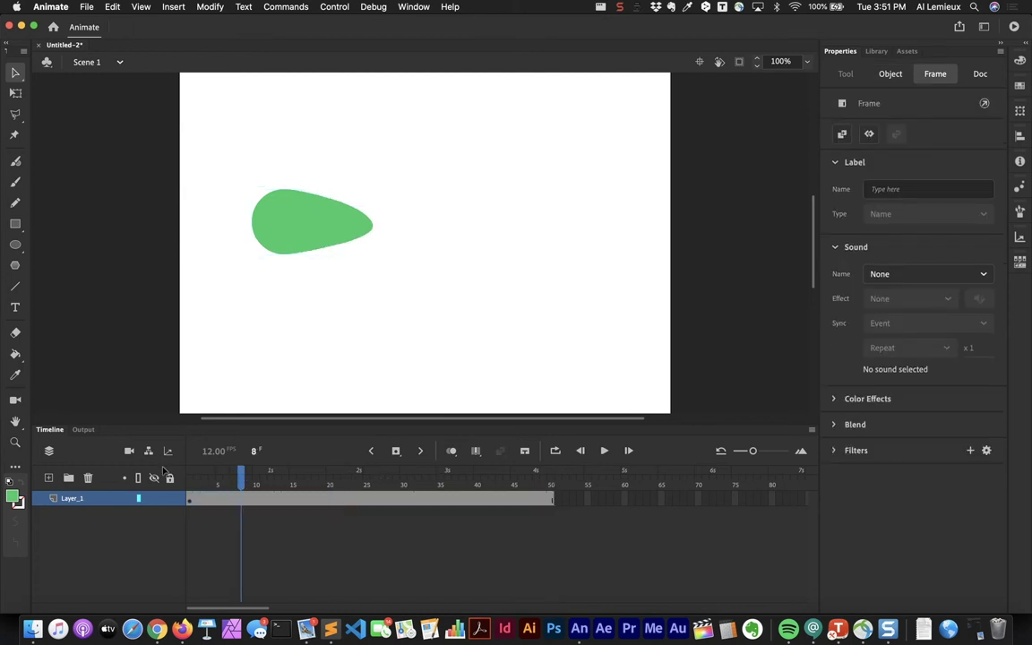
# Step: Set the circle instance's looping to play once and return the playhead to frame 1
pyautogui.click(391, 352)
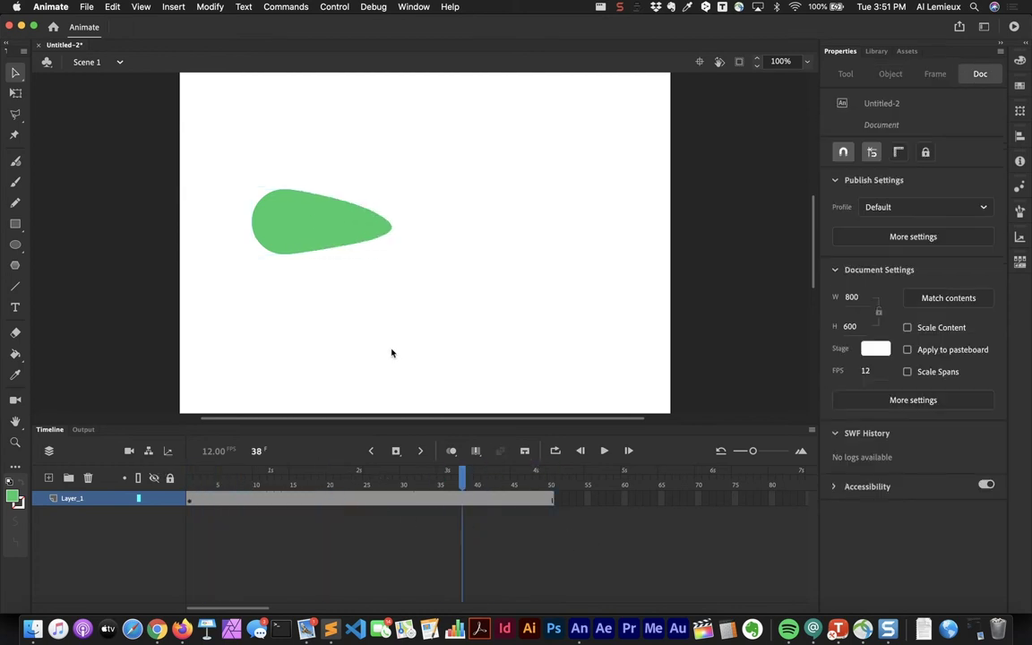
pyautogui.click(314, 244)
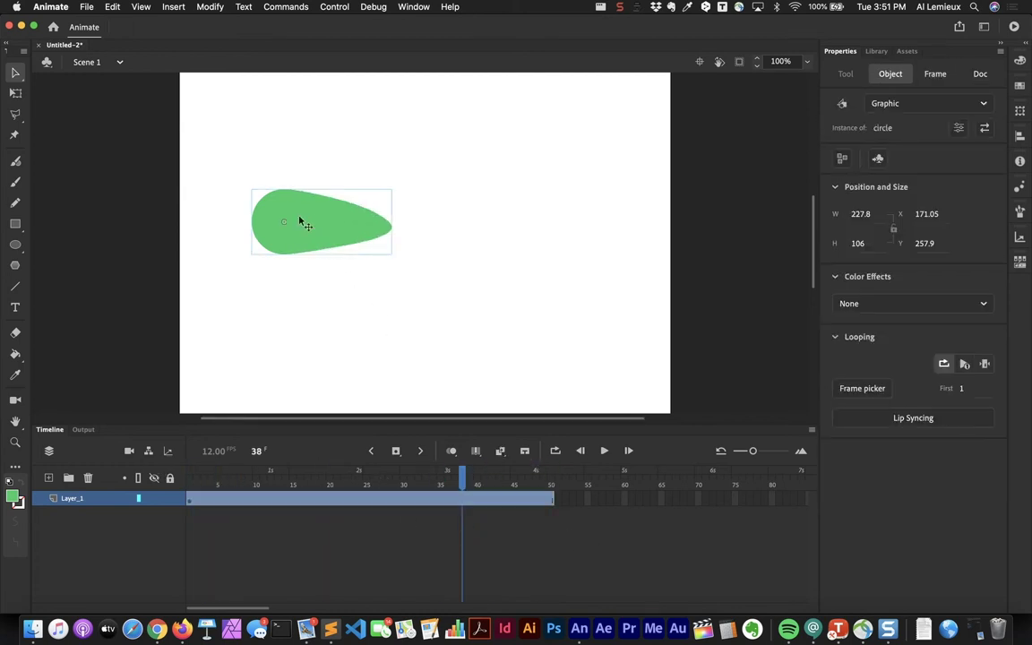
pyautogui.click(964, 365)
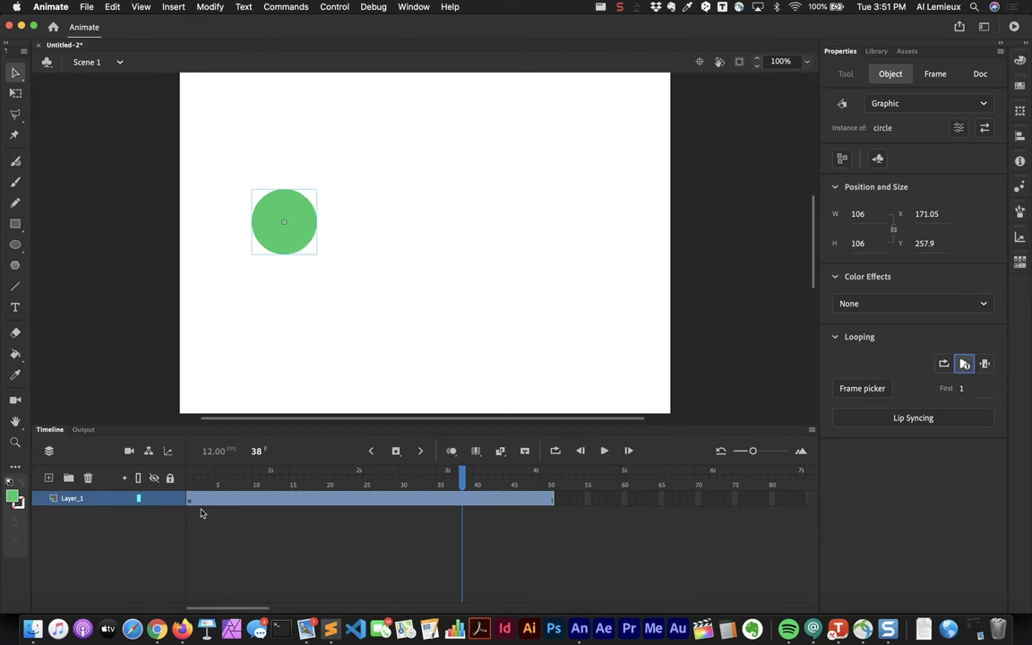
pyautogui.moveTo(202, 485); pyautogui.dragTo(151, 532)
pyautogui.click(146, 512)
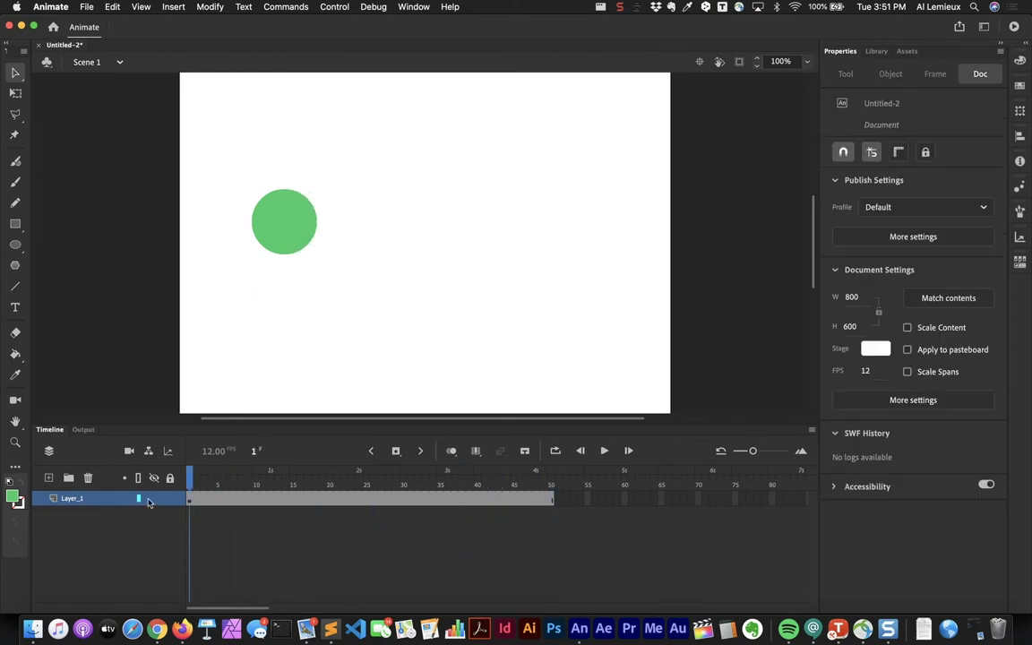
# Step: Collapse the Looping and Color Effects sections of the circle instance's properties and deselect the circle
pyautogui.click(298, 219)
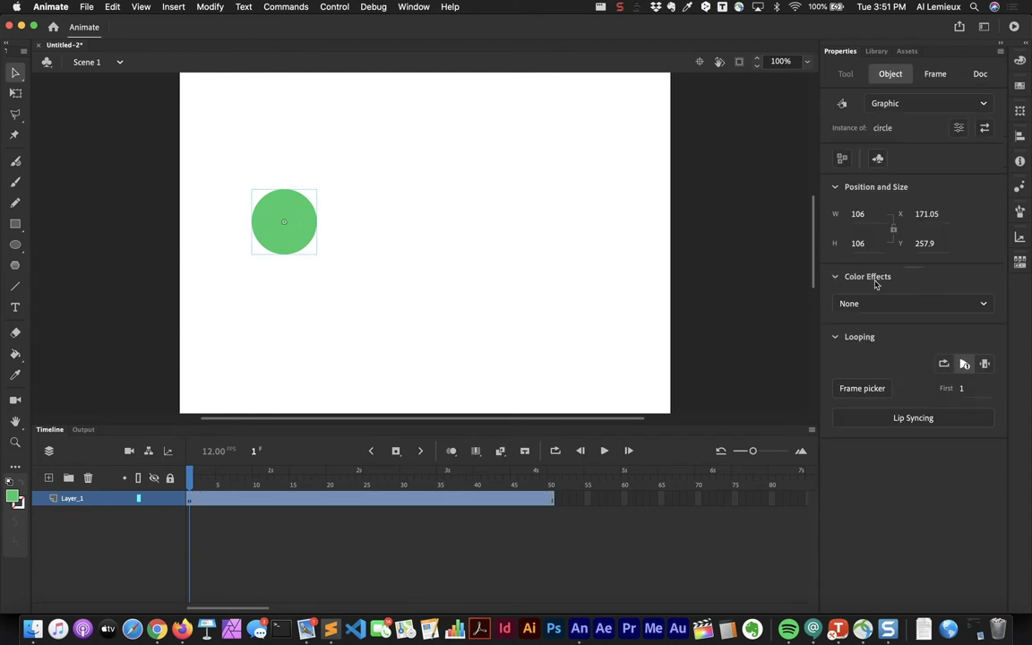
pyautogui.click(858, 337)
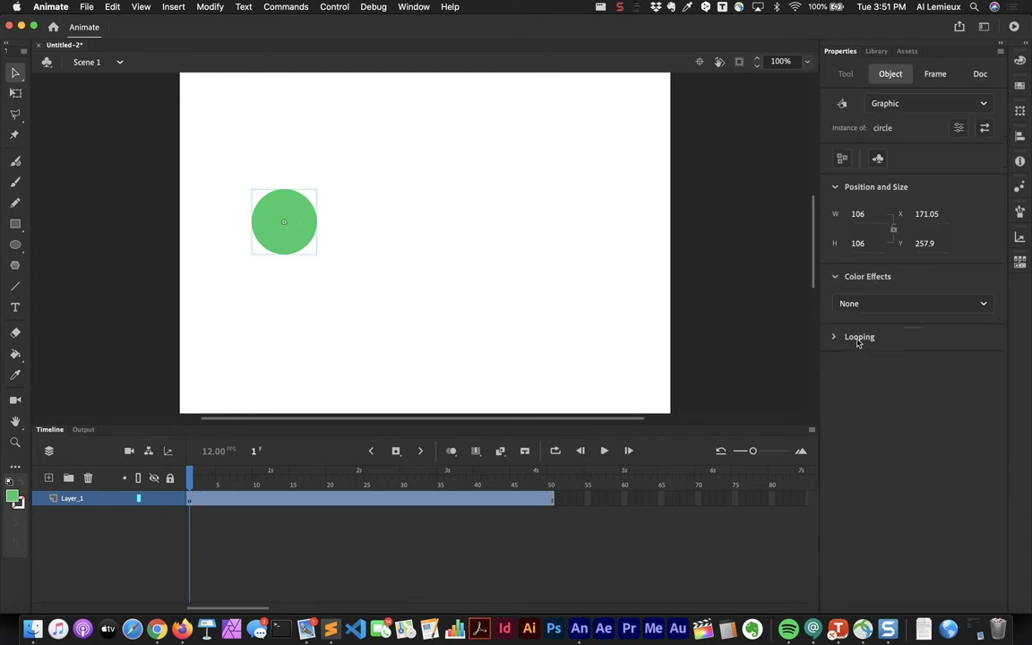
pyautogui.click(836, 278)
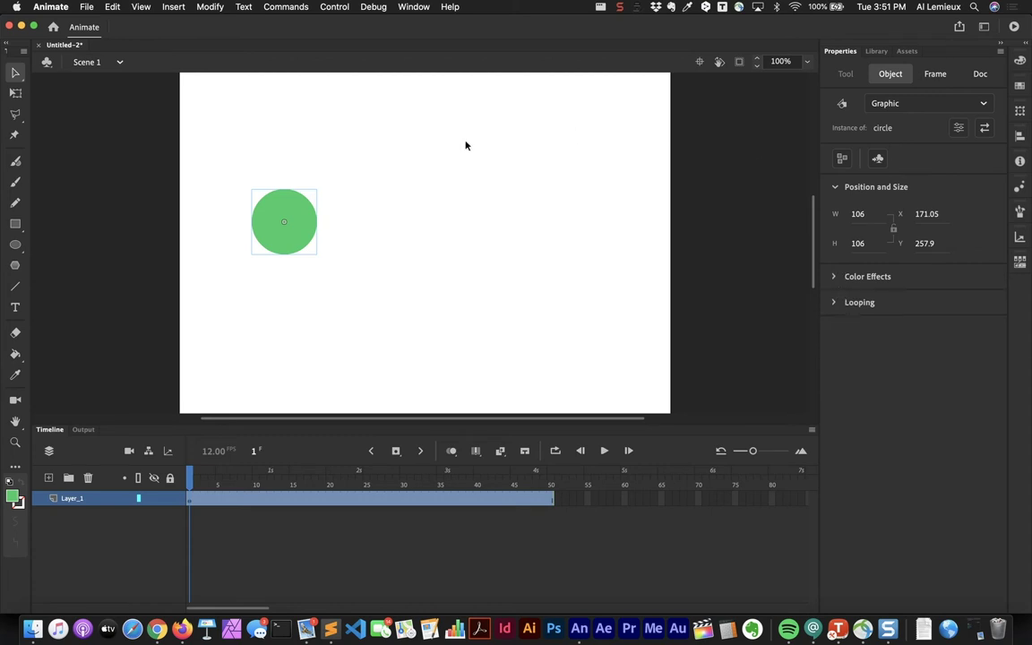
pyautogui.click(444, 191)
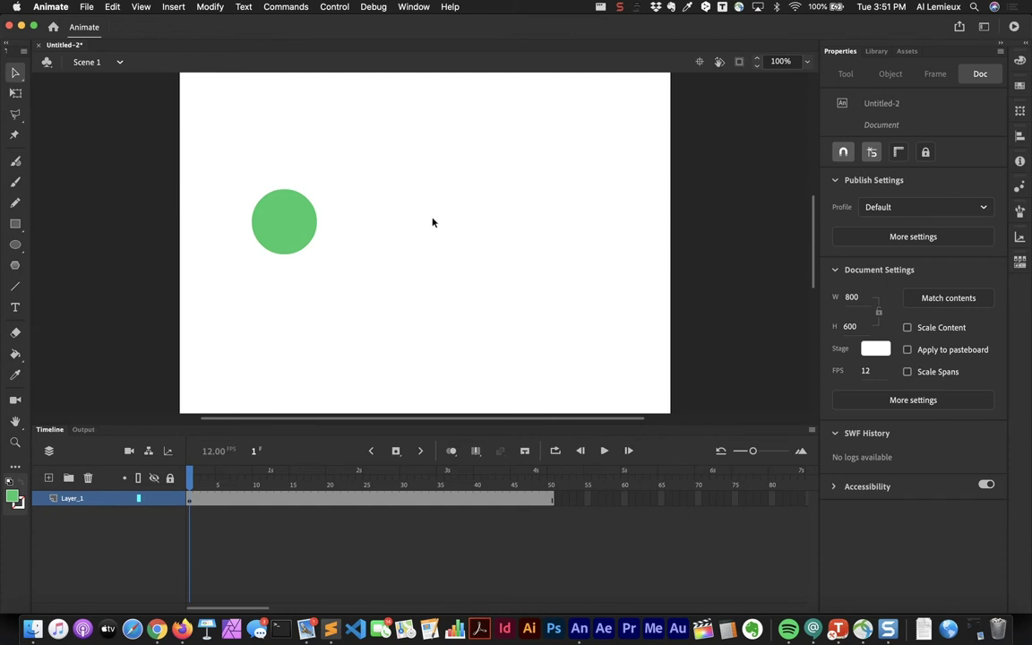
# Step: Create a new movie clip symbol named clip1
pyautogui.click(177, 9)
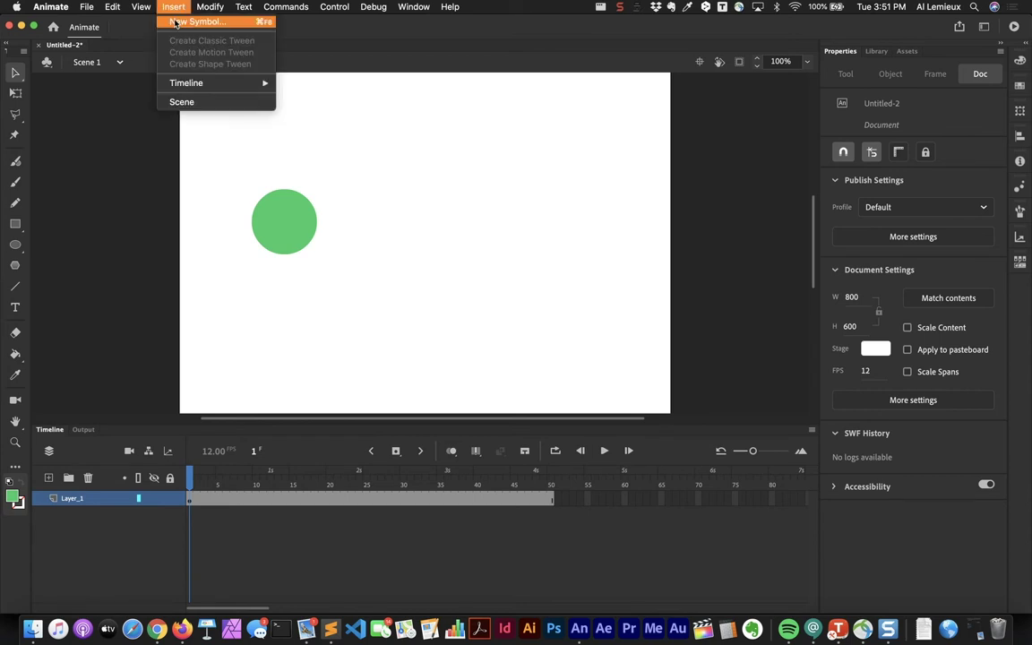
pyautogui.click(176, 22)
pyautogui.click(487, 174)
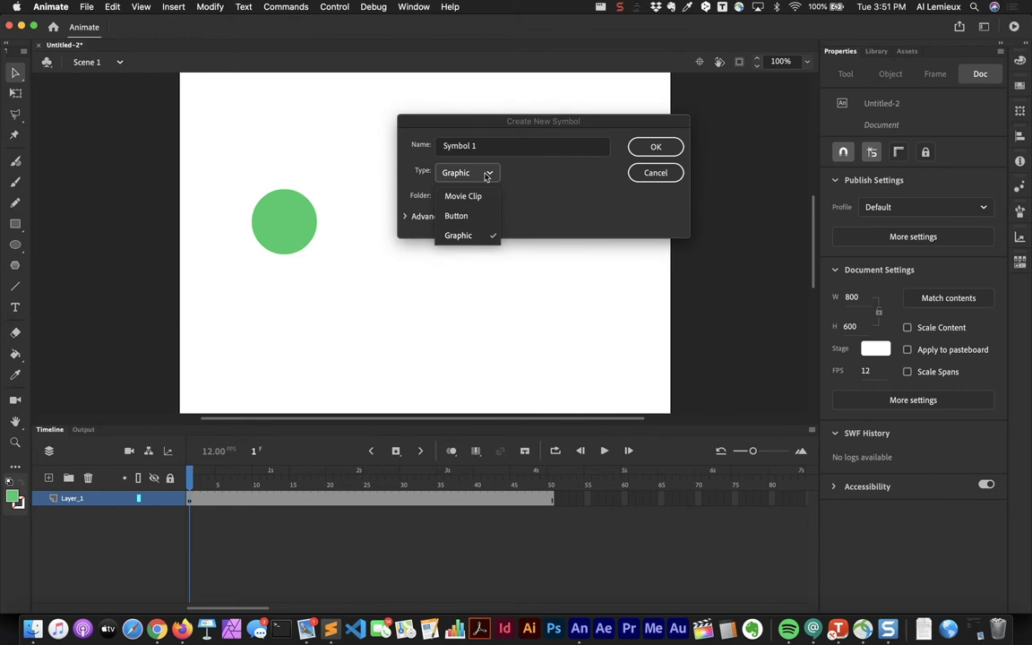
pyautogui.click(486, 197)
pyautogui.moveTo(480, 147); pyautogui.dragTo(400, 136)
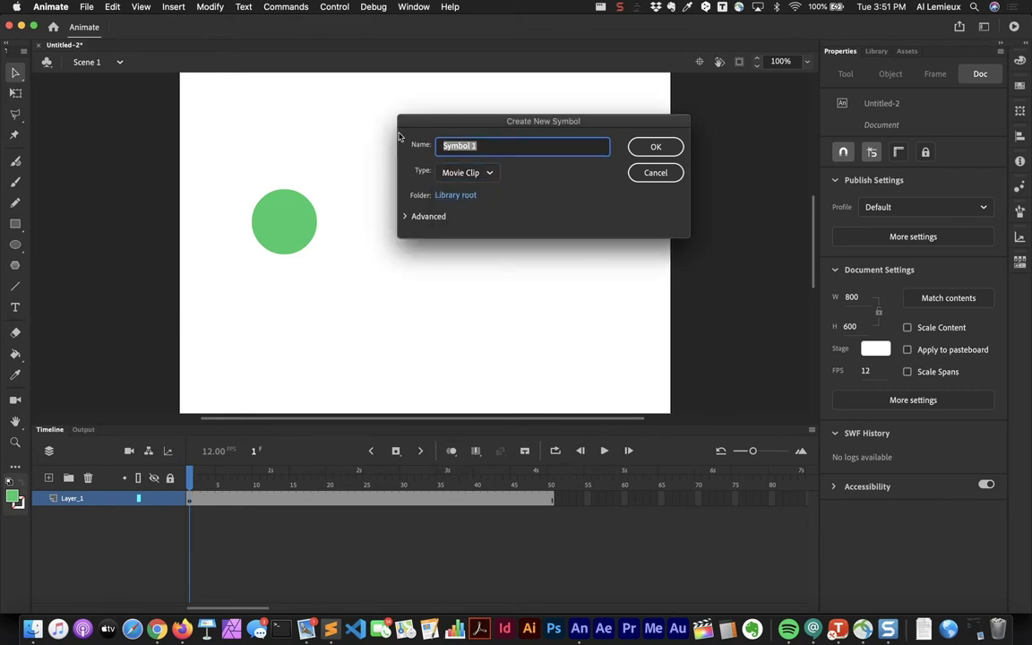
pyautogui.write('clip1')
pyautogui.press('Return')
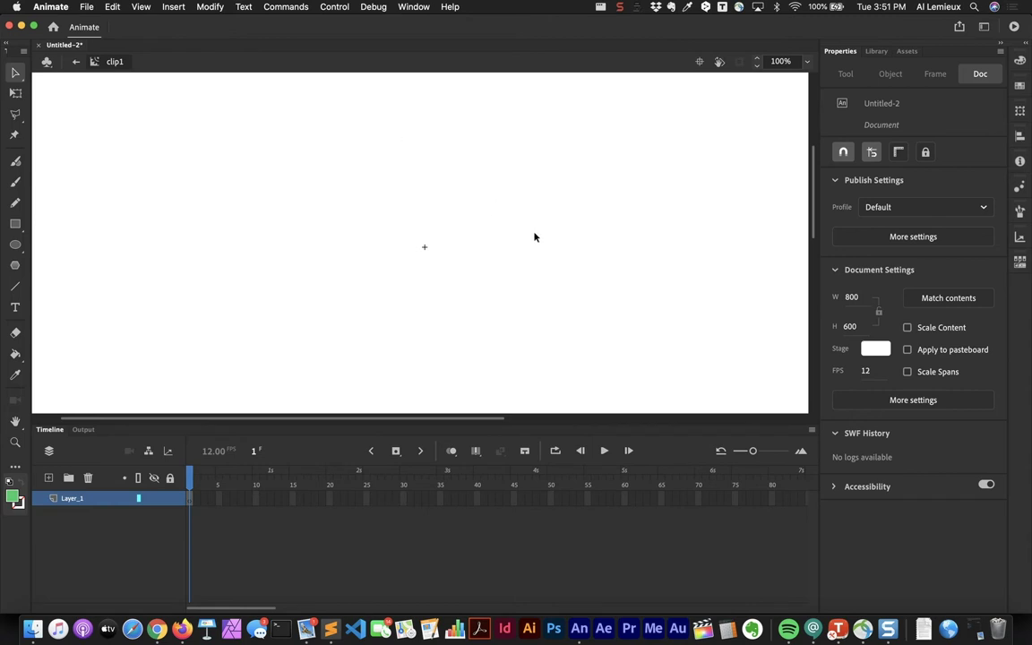
# Step: Choose the PolyStar tool and set its style to star, keeping 5 sides and a star point size of 0.5
pyautogui.click(875, 51)
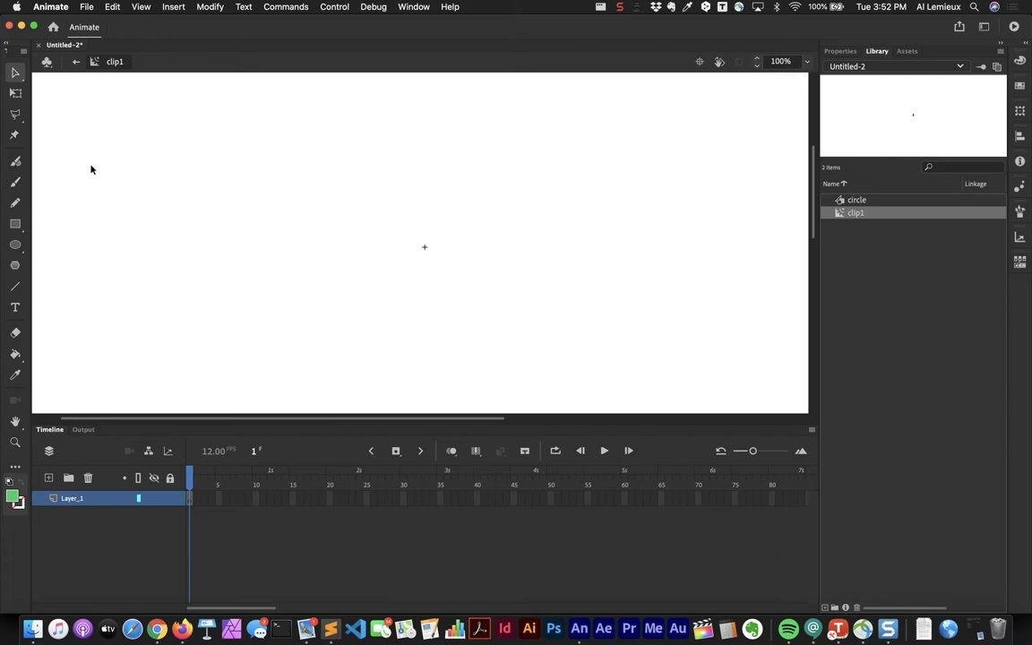
pyautogui.click(14, 267)
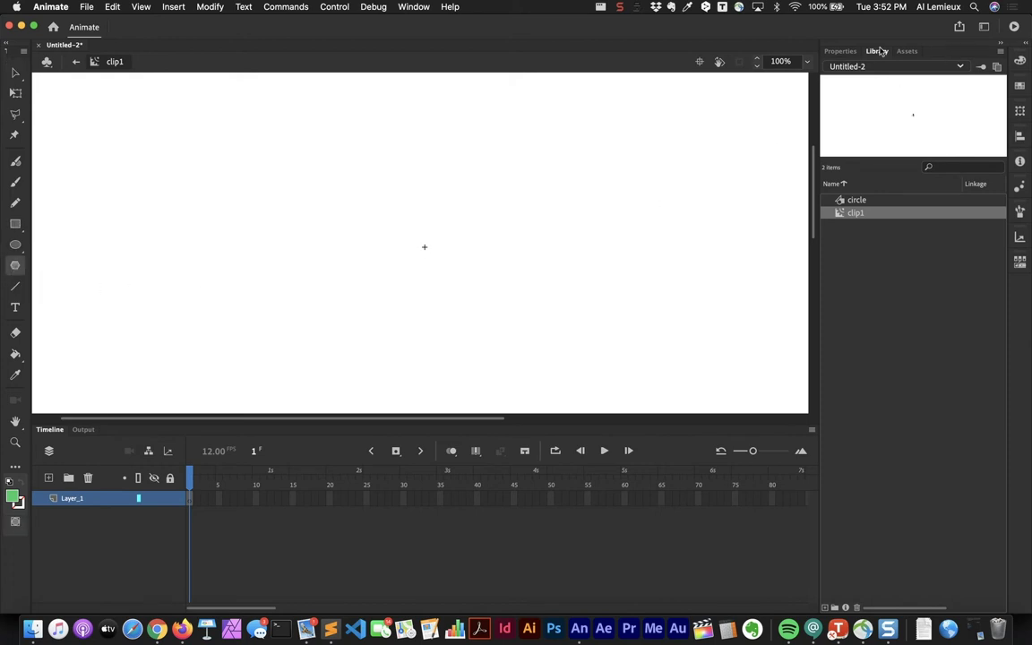
pyautogui.click(840, 51)
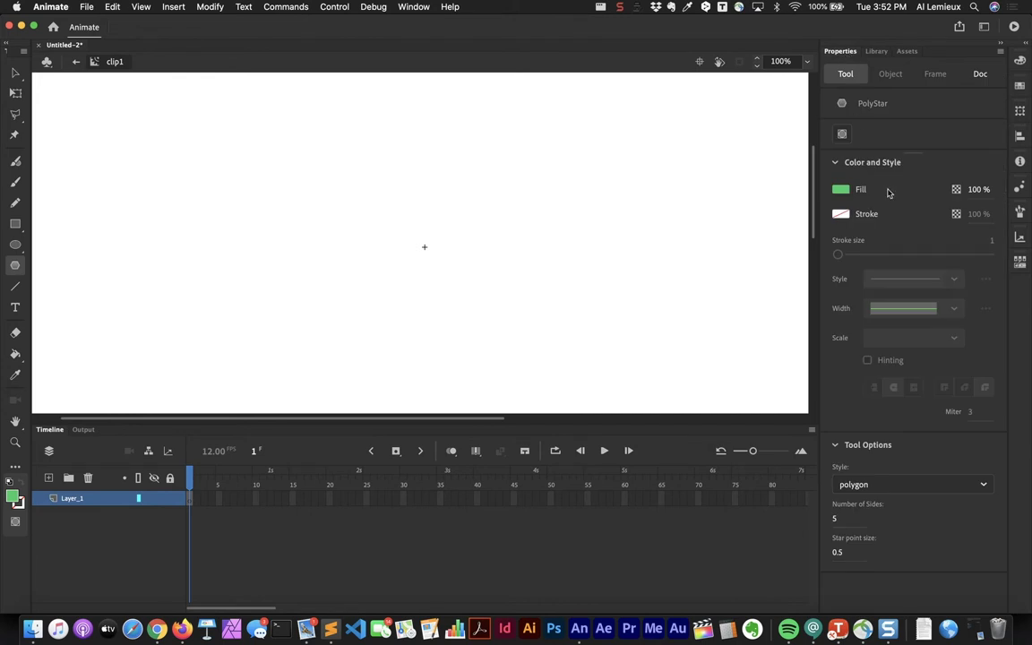
pyautogui.click(883, 490)
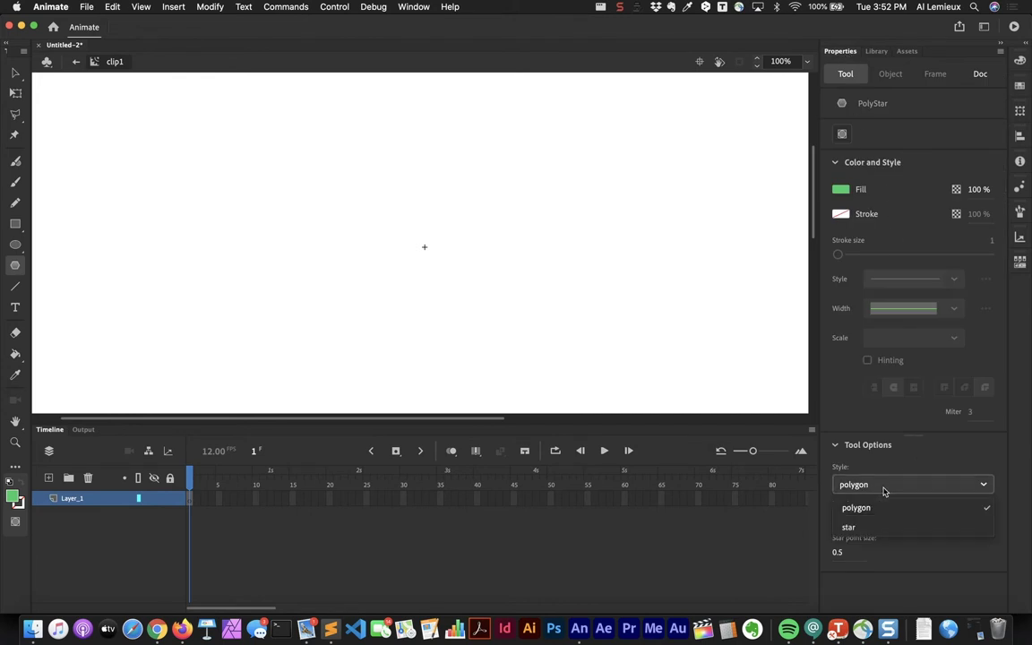
pyautogui.click(886, 528)
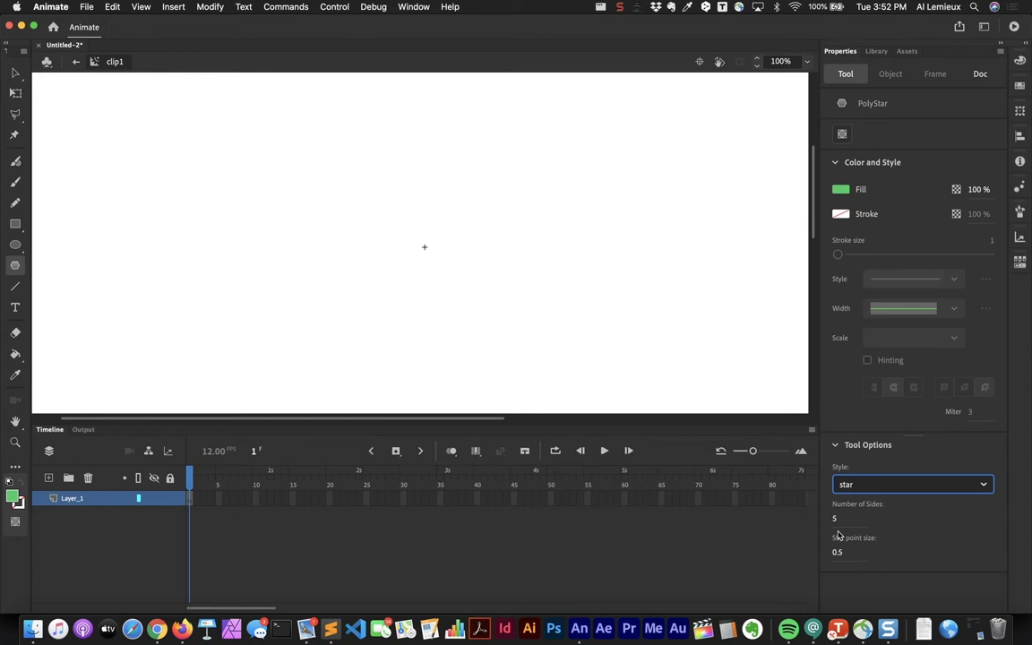
# Step: Set the fill to yellow-orange and draw an upright five-pointed star about 334 by 317 px inside clip1
pyautogui.click(12, 495)
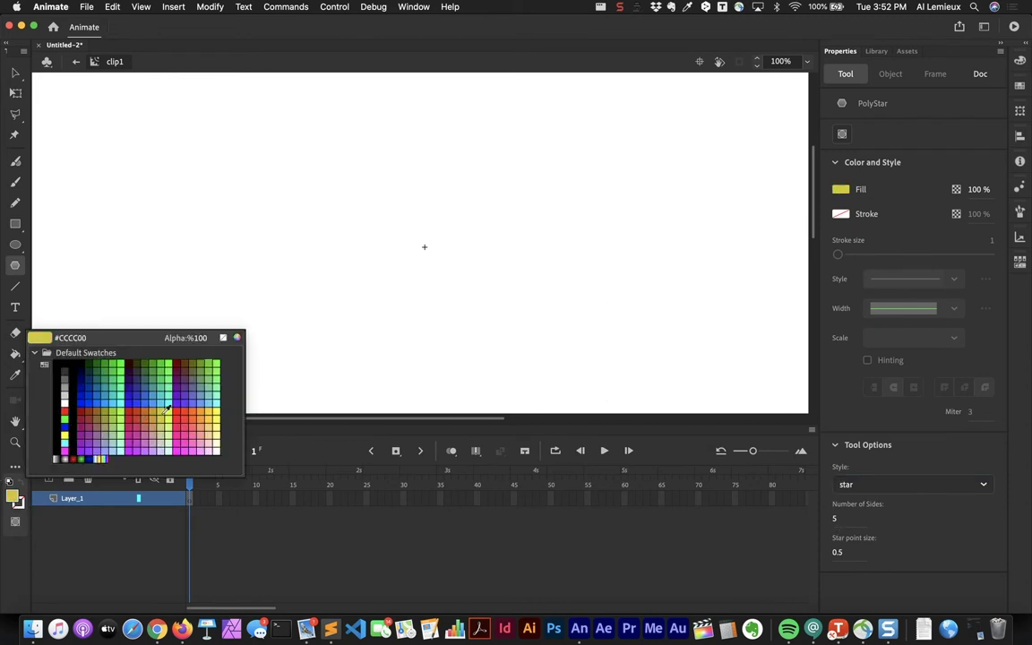
pyautogui.click(214, 412)
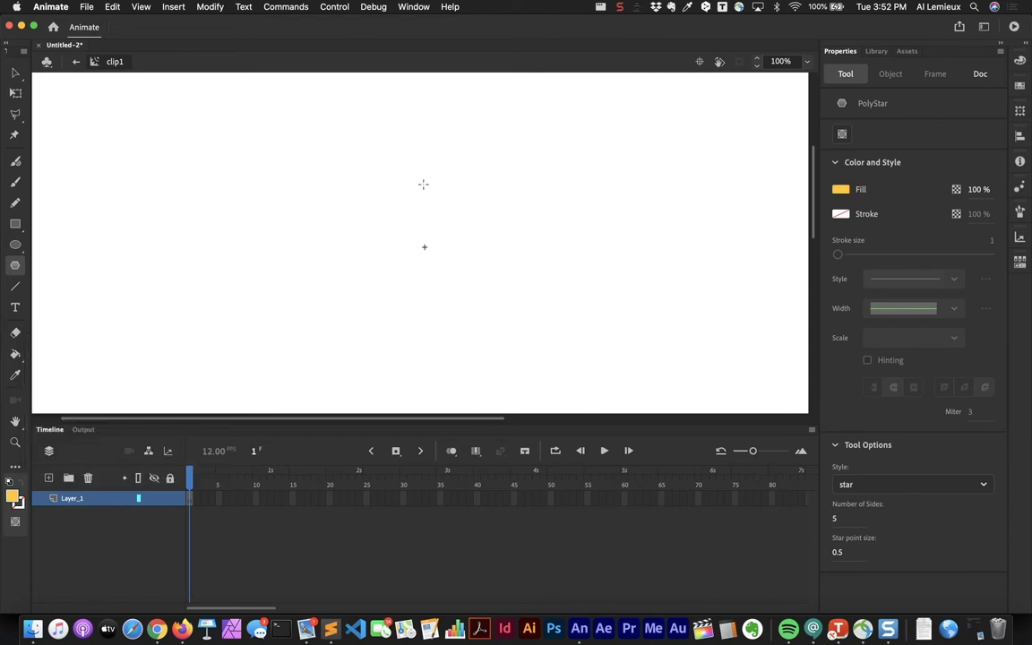
pyautogui.moveTo(393, 210); pyautogui.dragTo(456, 294)
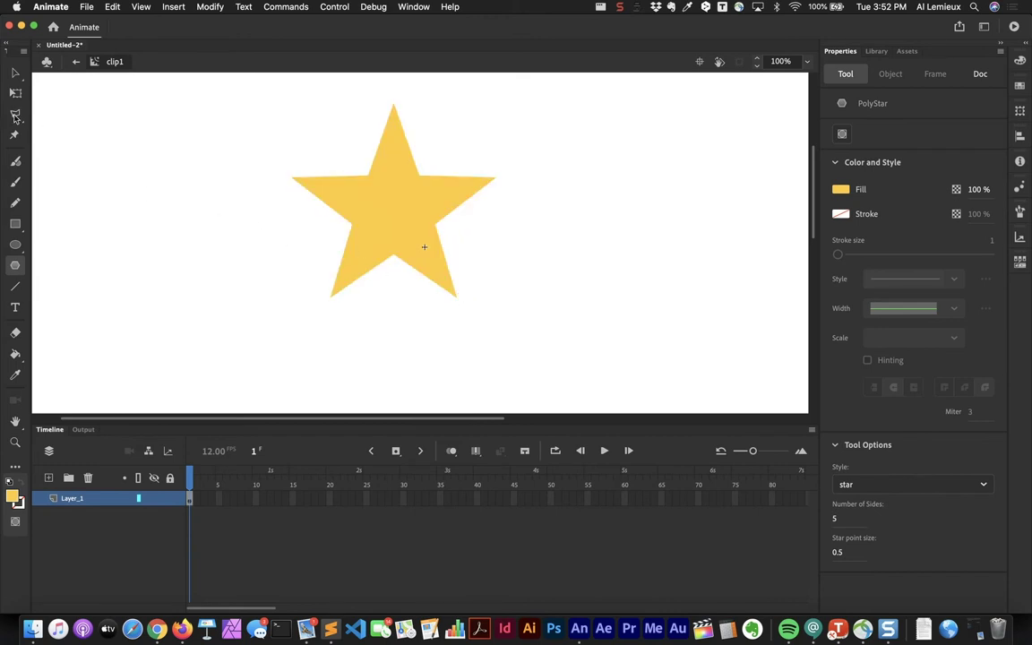
# Step: Move the star onto clip1's registration point and center it horizontally and vertically to the stage
pyautogui.click(14, 73)
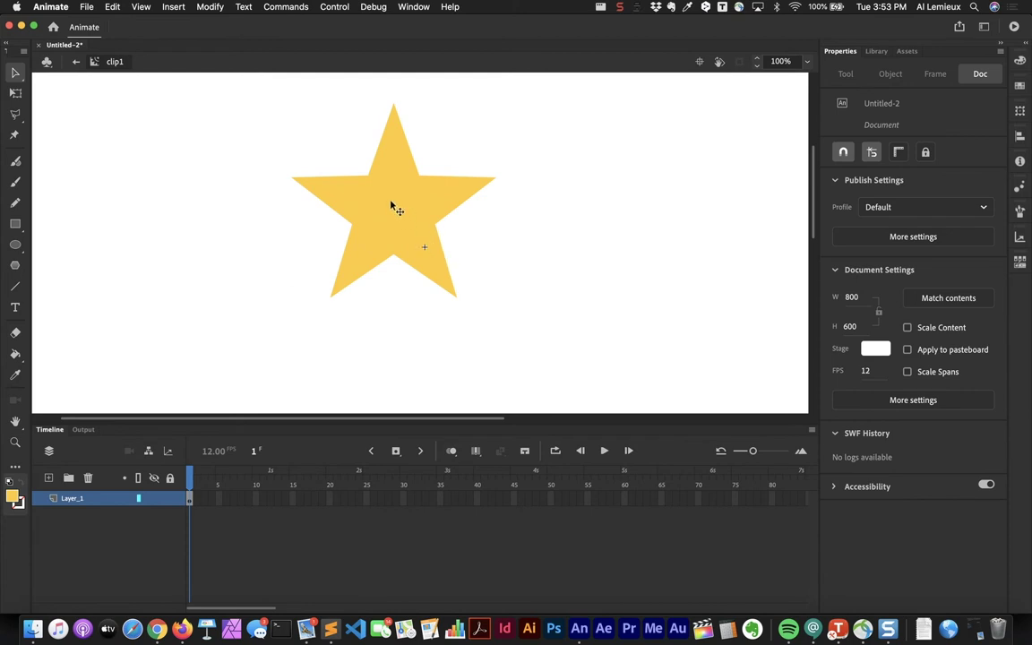
pyautogui.moveTo(390, 206); pyautogui.dragTo(426, 254)
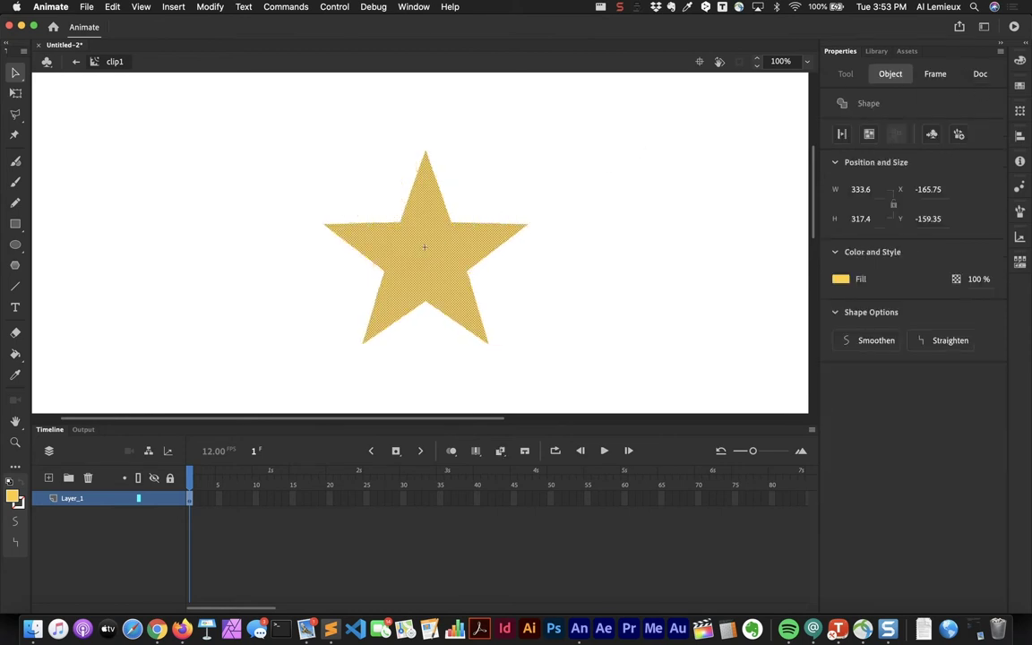
pyautogui.press('super+k')
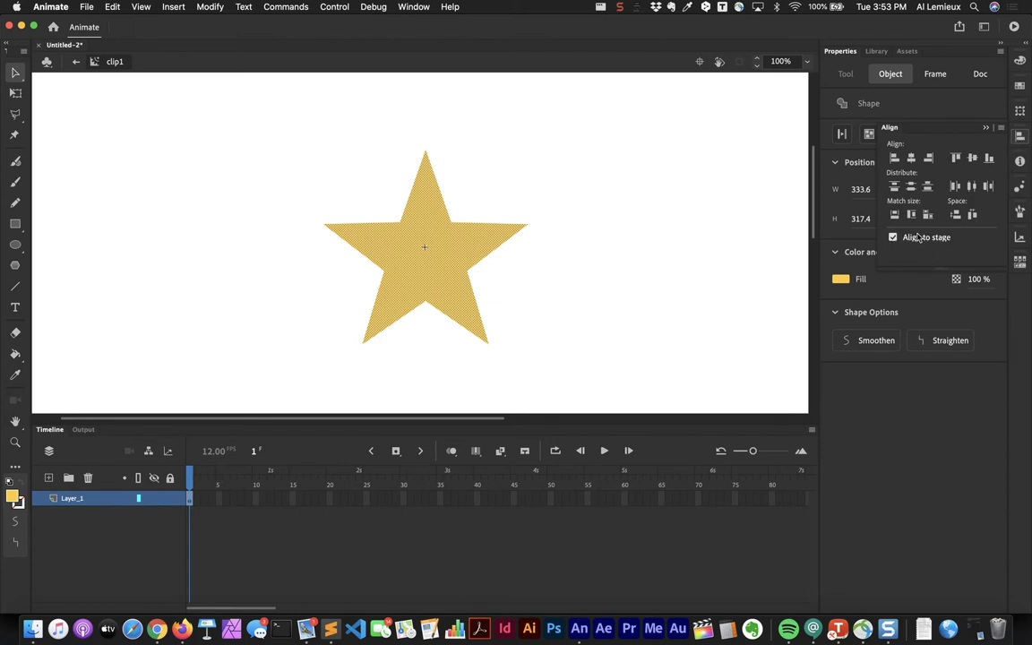
pyautogui.click(912, 157)
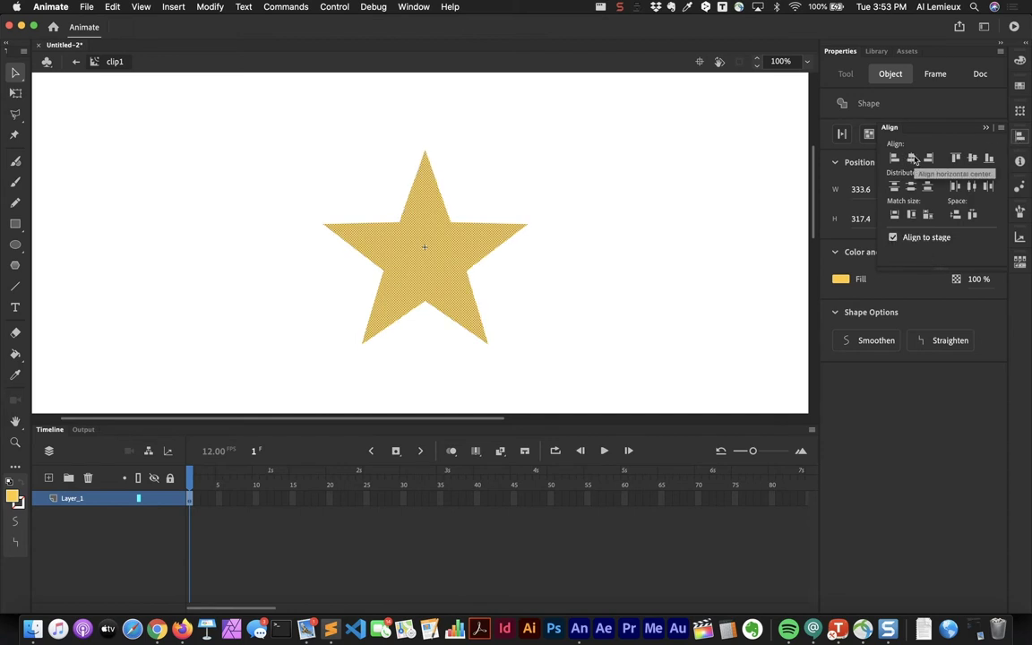
pyautogui.click(973, 160)
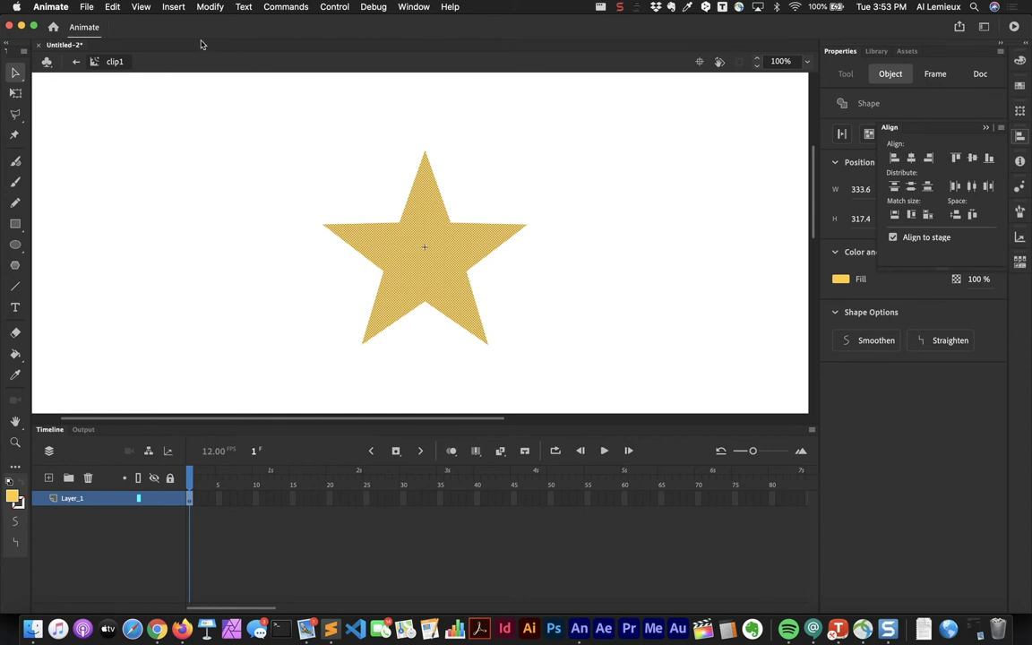
# Step: Convert the star shape to a graphic symbol named star
pyautogui.click(427, 234)
pyautogui.rightClick(428, 234)
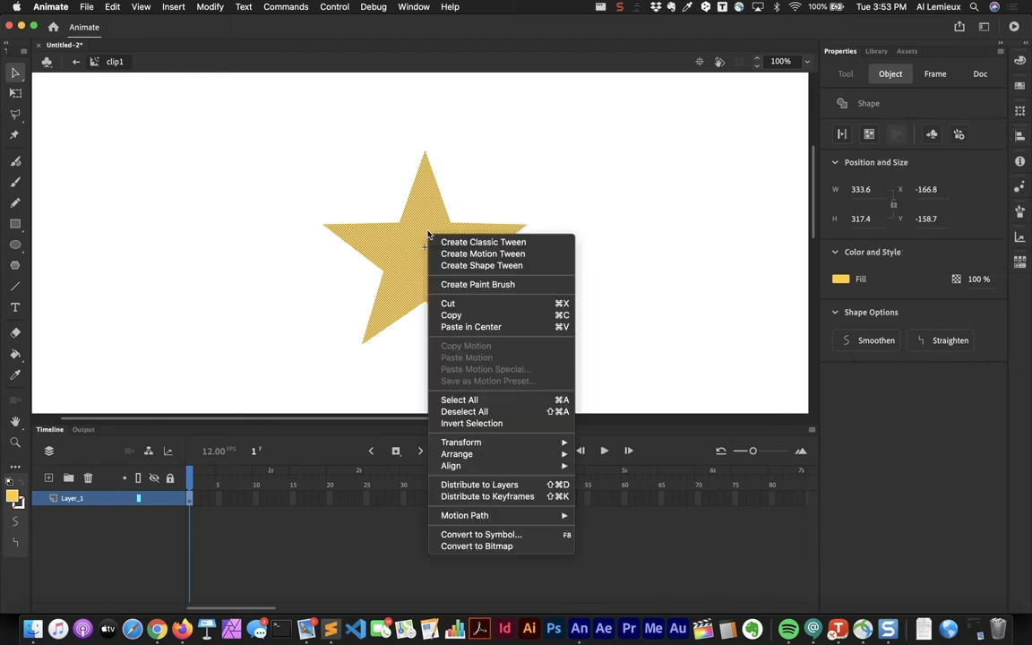
pyautogui.click(490, 535)
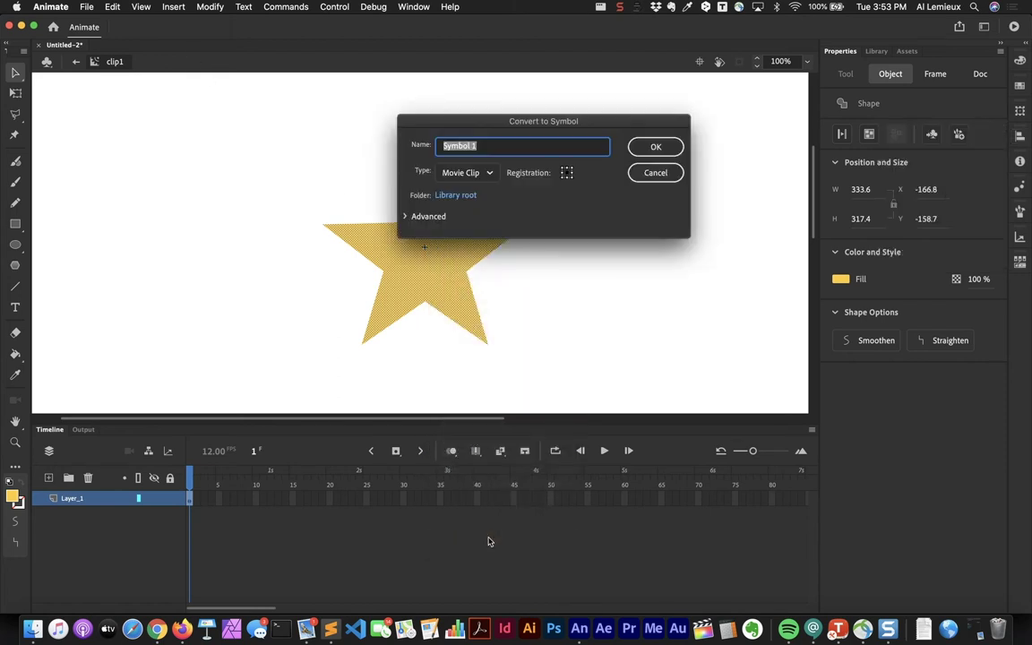
pyautogui.click(465, 176)
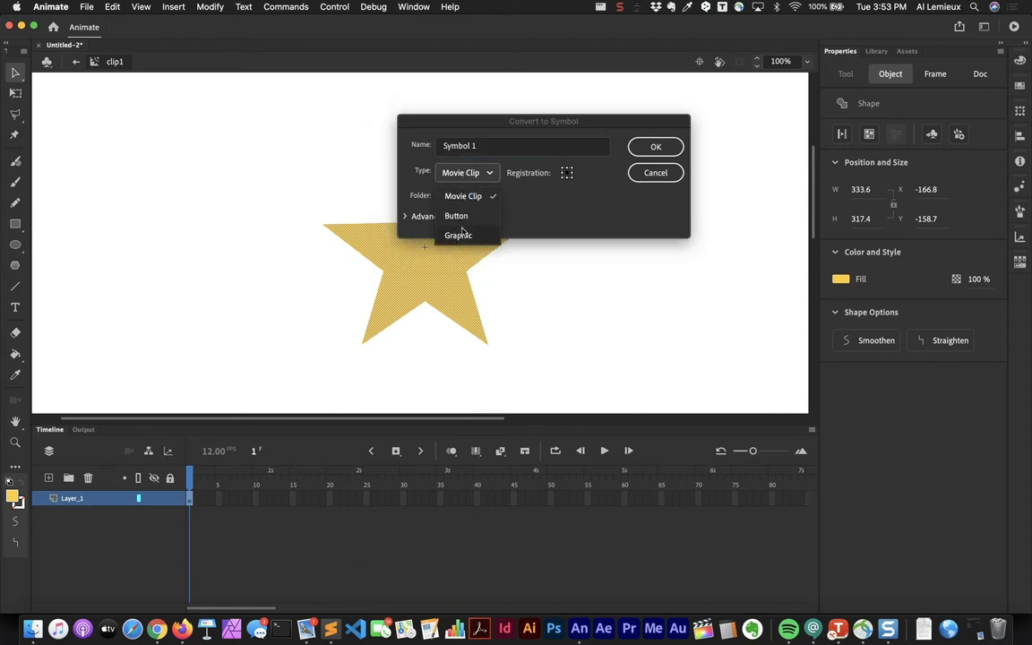
pyautogui.click(462, 233)
pyautogui.click(437, 146)
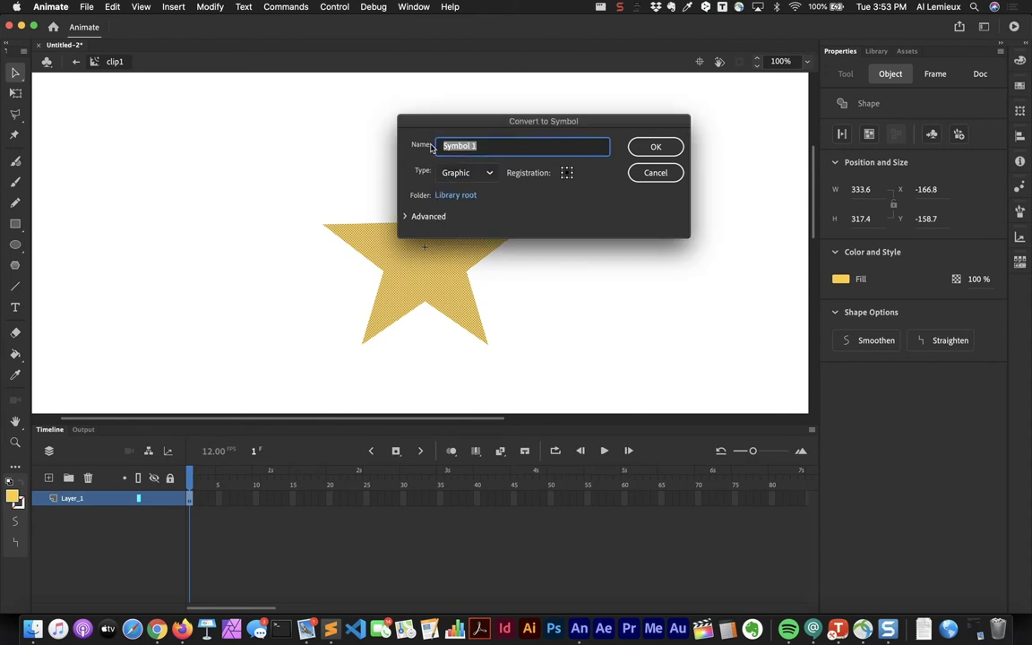
pyautogui.write('star')
pyautogui.press('Return')
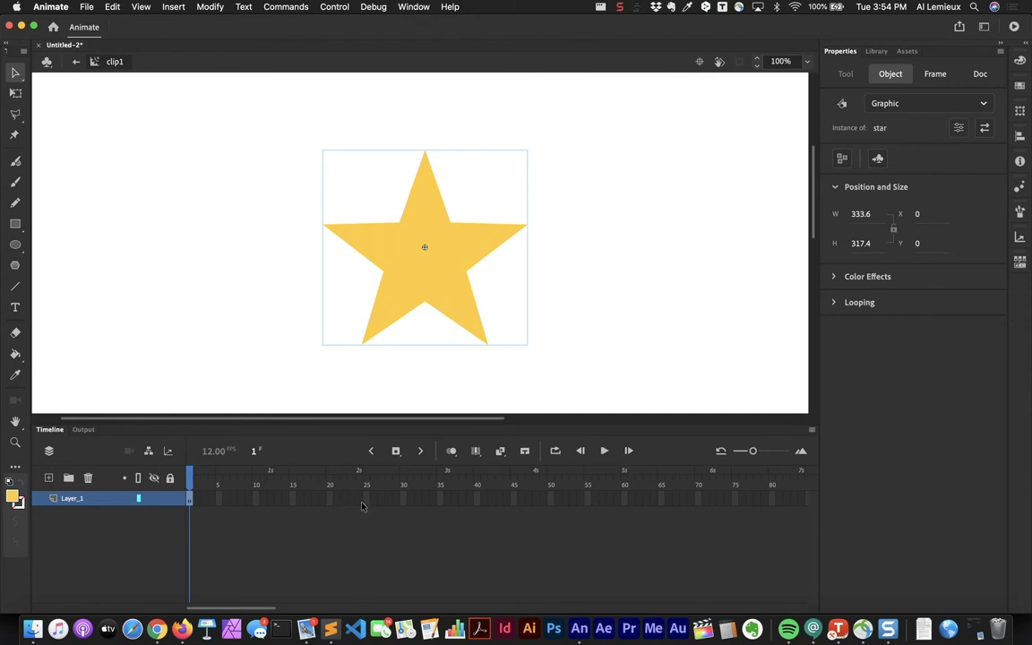
# Step: Extend clip1's Layer_1 to frame 36 and create a motion tween on it
pyautogui.click(448, 505)
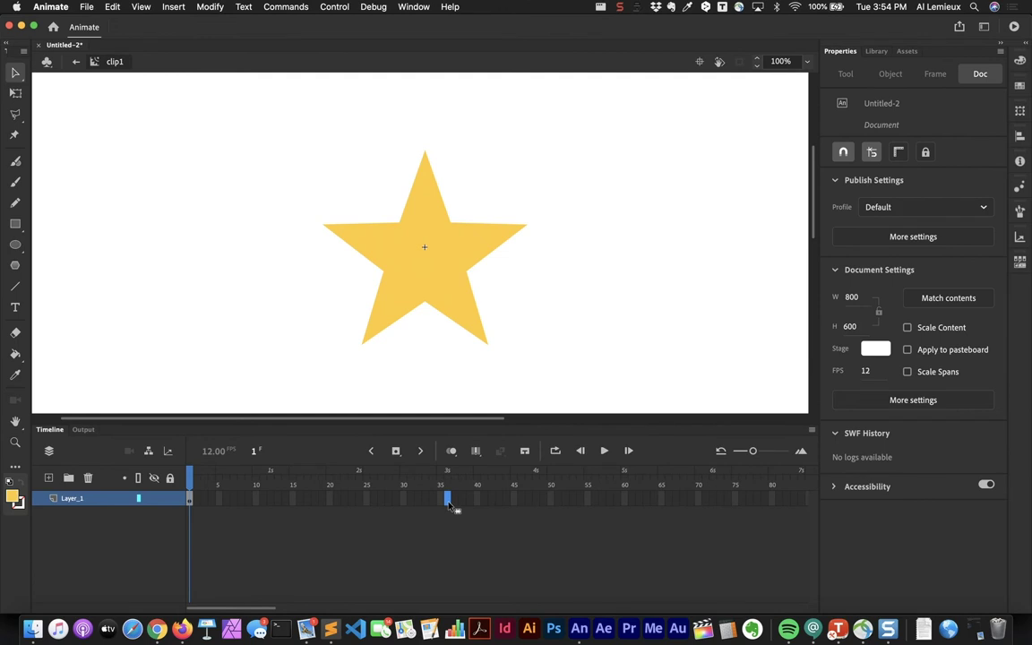
pyautogui.press('F5')
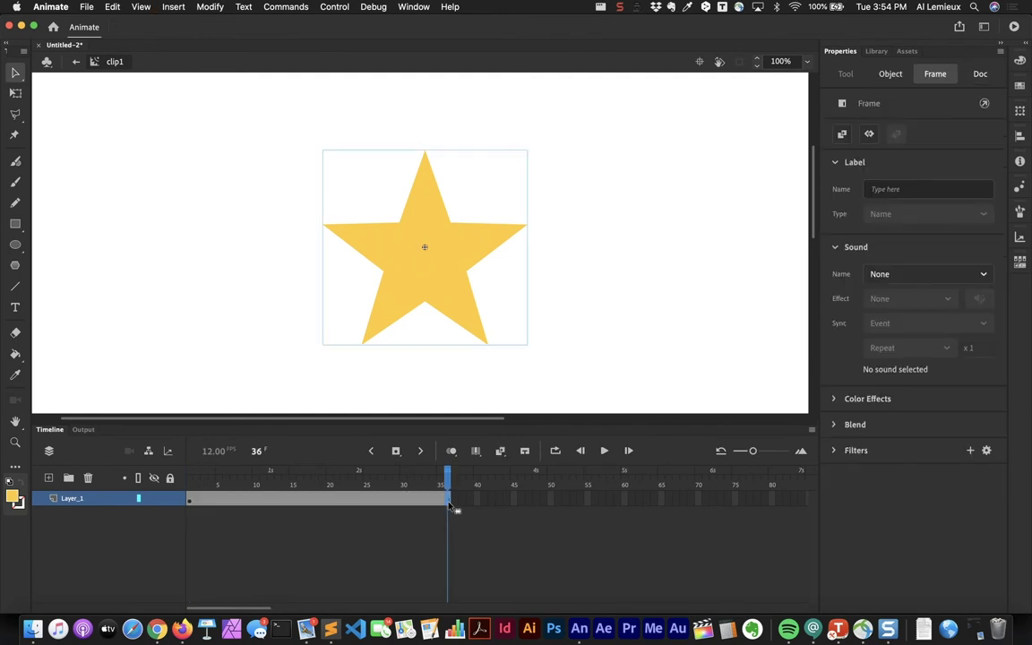
pyautogui.rightClick(350, 504)
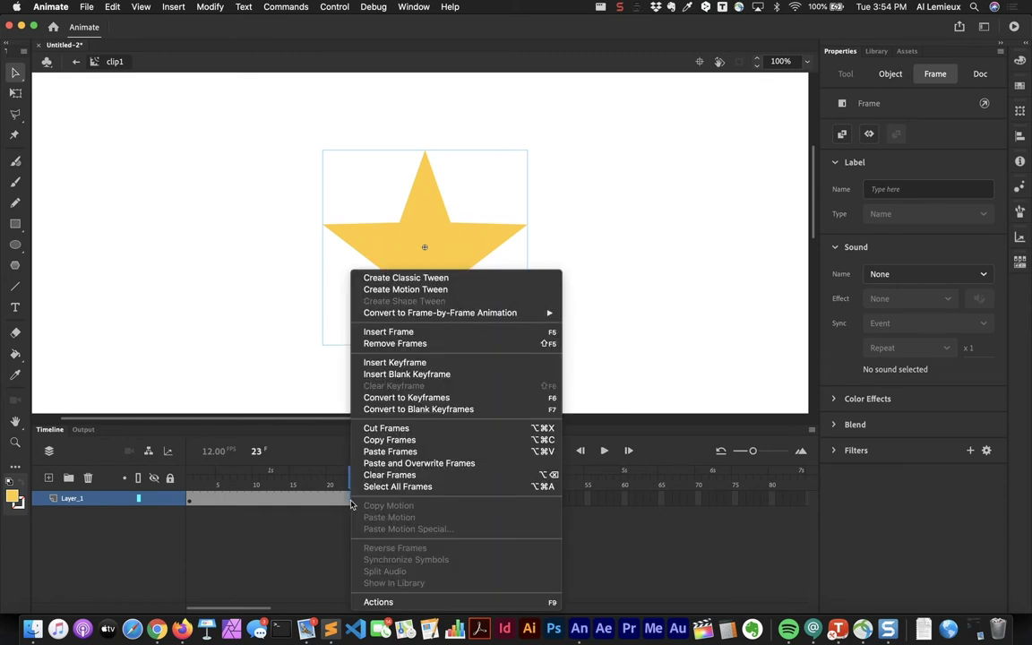
pyautogui.click(394, 290)
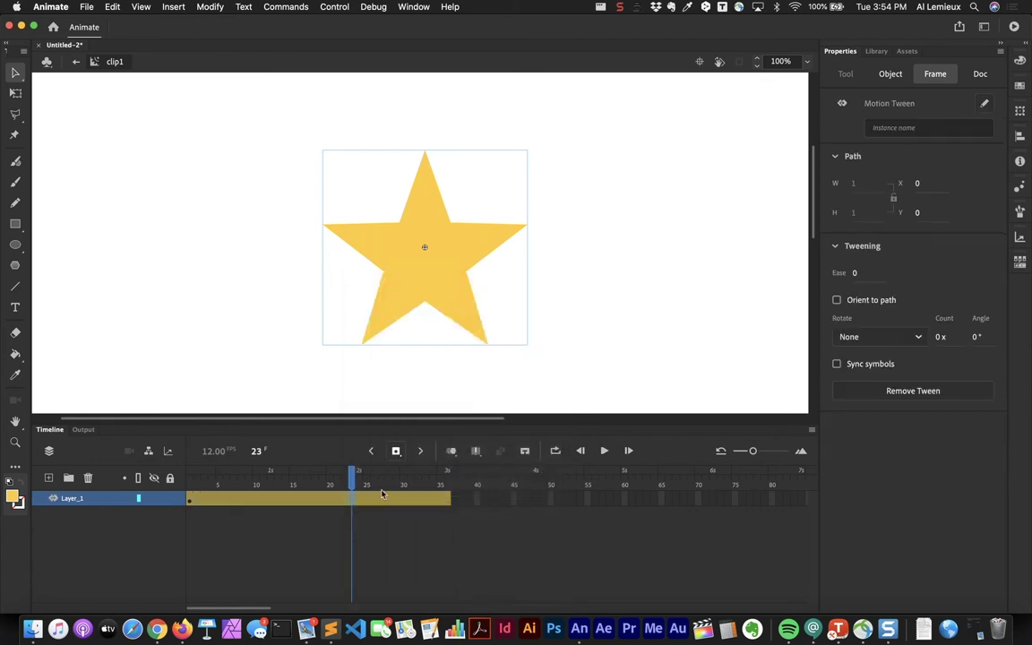
# Step: Rotate the star to 180° at frame 36 of the motion tween, then scrub the playhead back to frame 1
pyautogui.moveTo(352, 481); pyautogui.dragTo(452, 481)
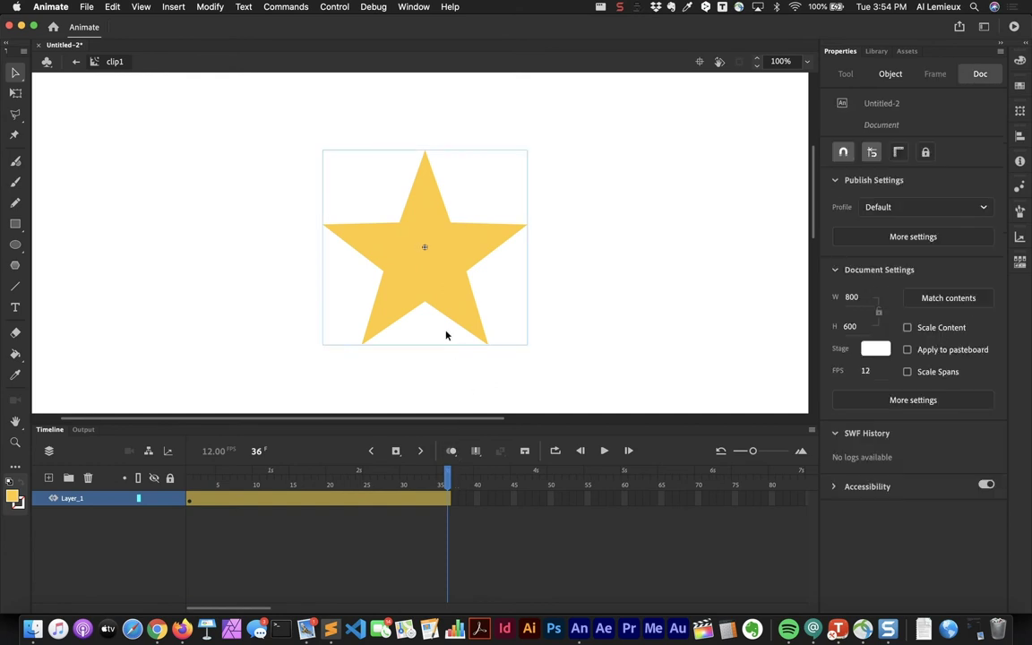
pyautogui.click(421, 286)
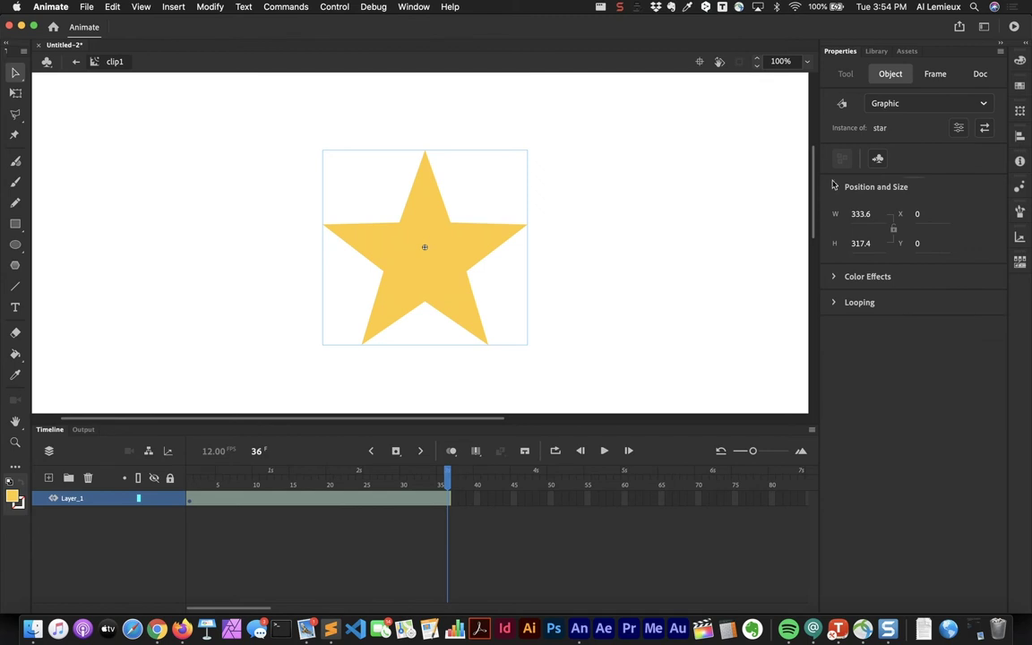
pyautogui.click(1019, 111)
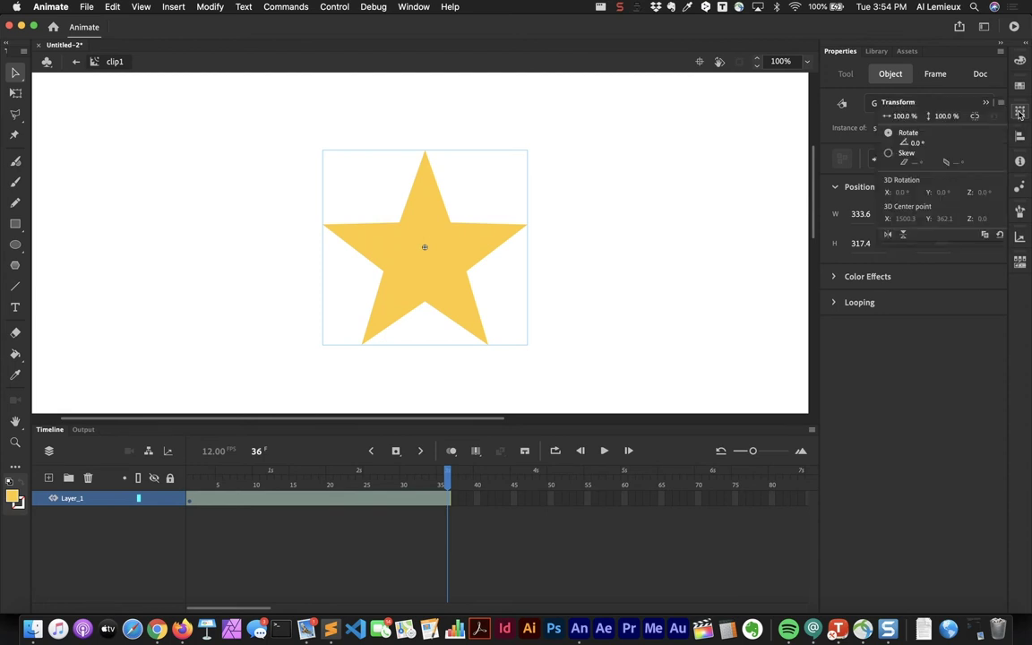
pyautogui.click(917, 145)
pyautogui.press('Return')
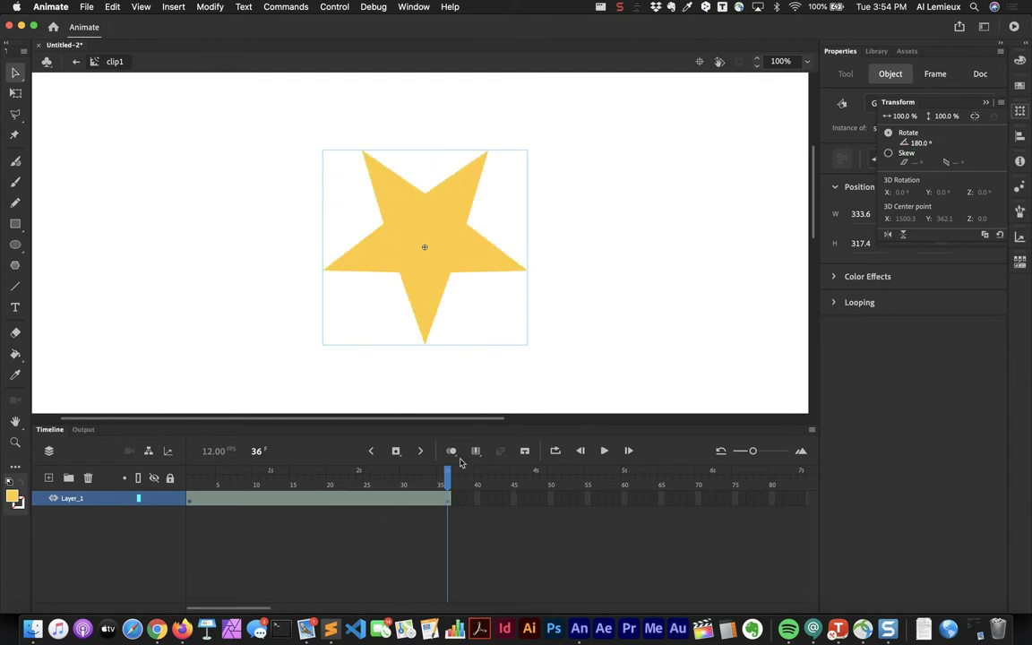
pyautogui.moveTo(439, 478); pyautogui.dragTo(387, 499)
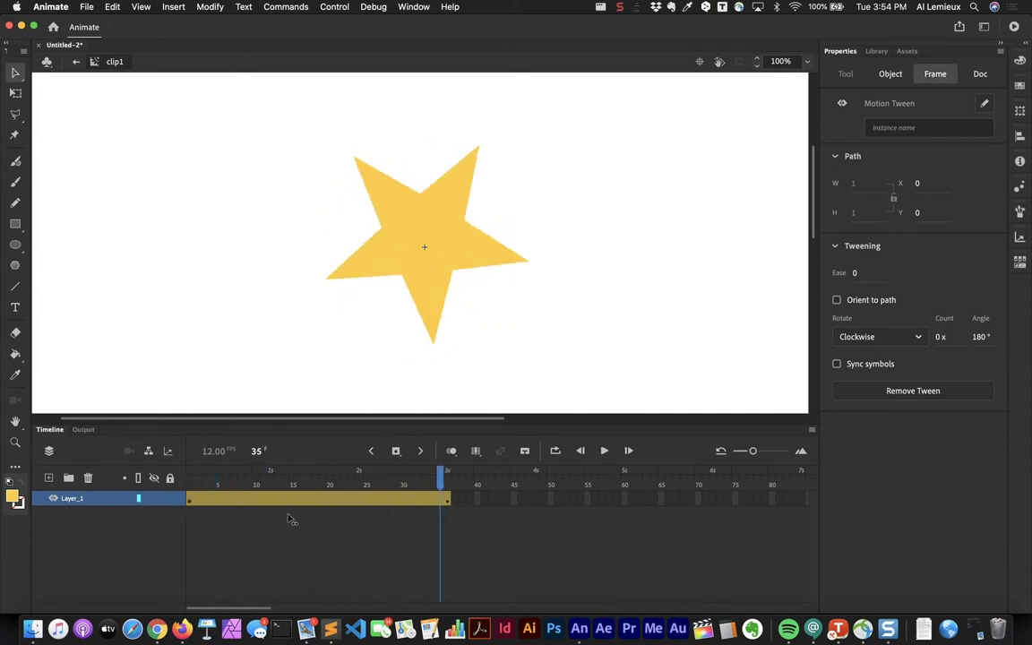
pyautogui.moveTo(427, 507); pyautogui.dragTo(182, 520)
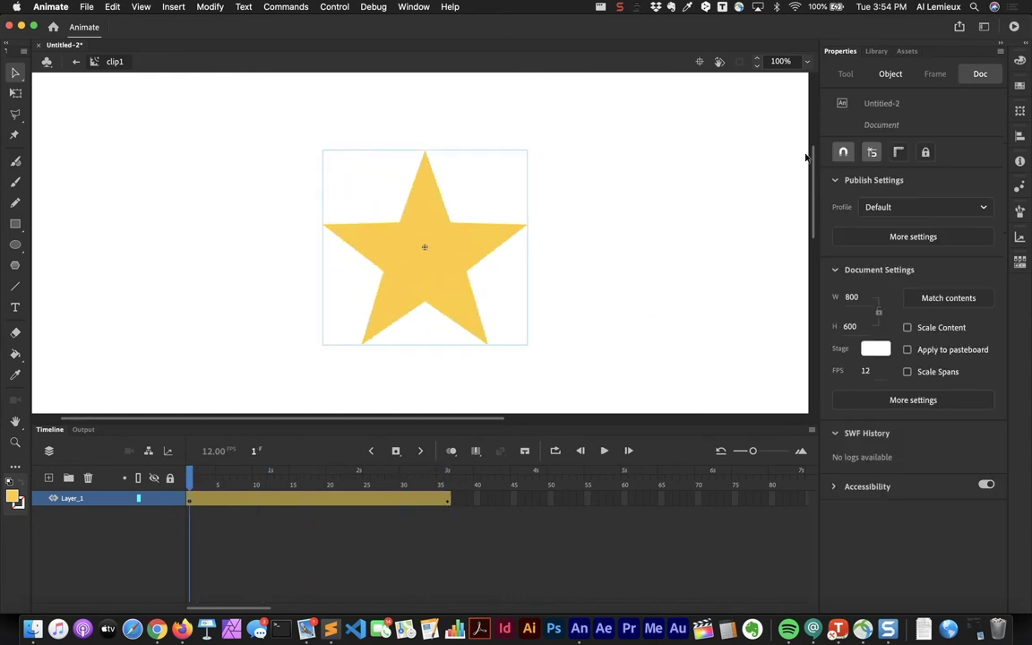
# Step: Return to Scene 1, add a new layer above Layer_1, and place a clip1 instance beside and below the green circle
pyautogui.click(876, 51)
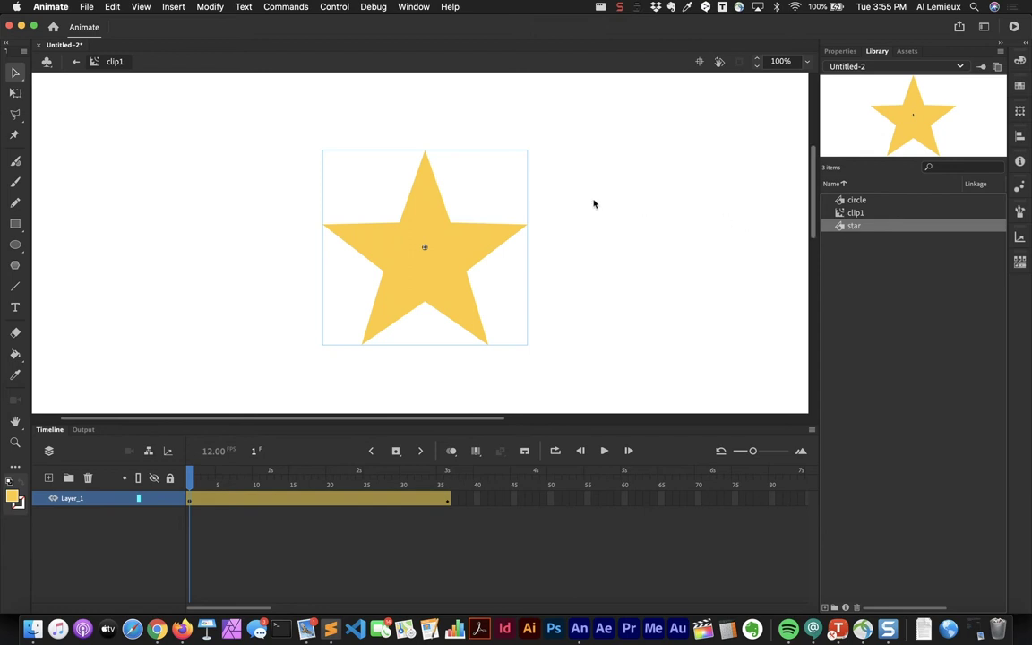
pyautogui.click(75, 62)
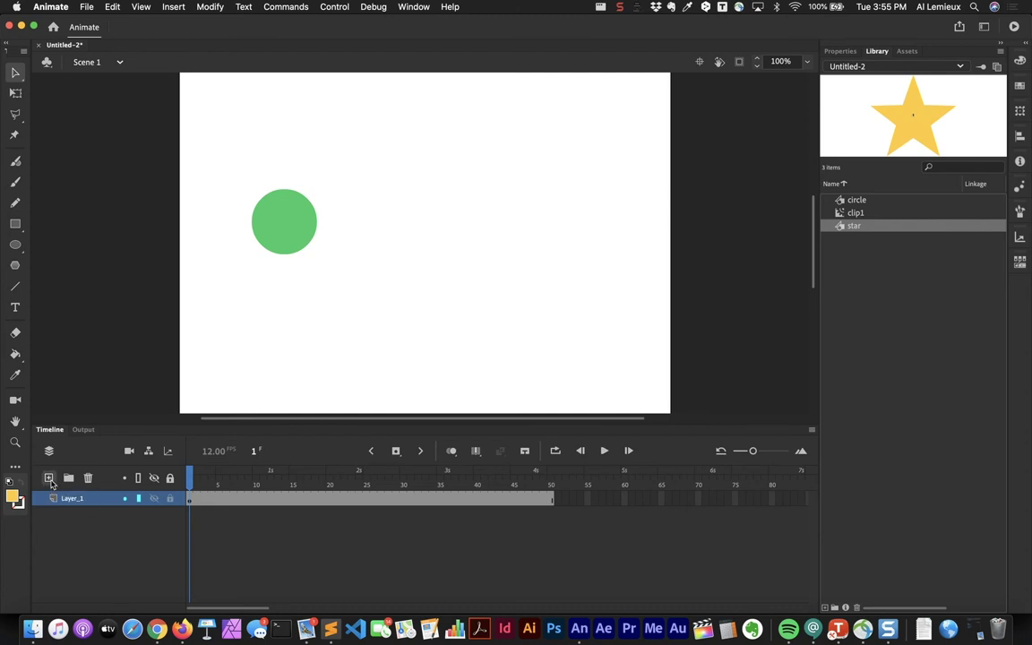
pyautogui.click(49, 477)
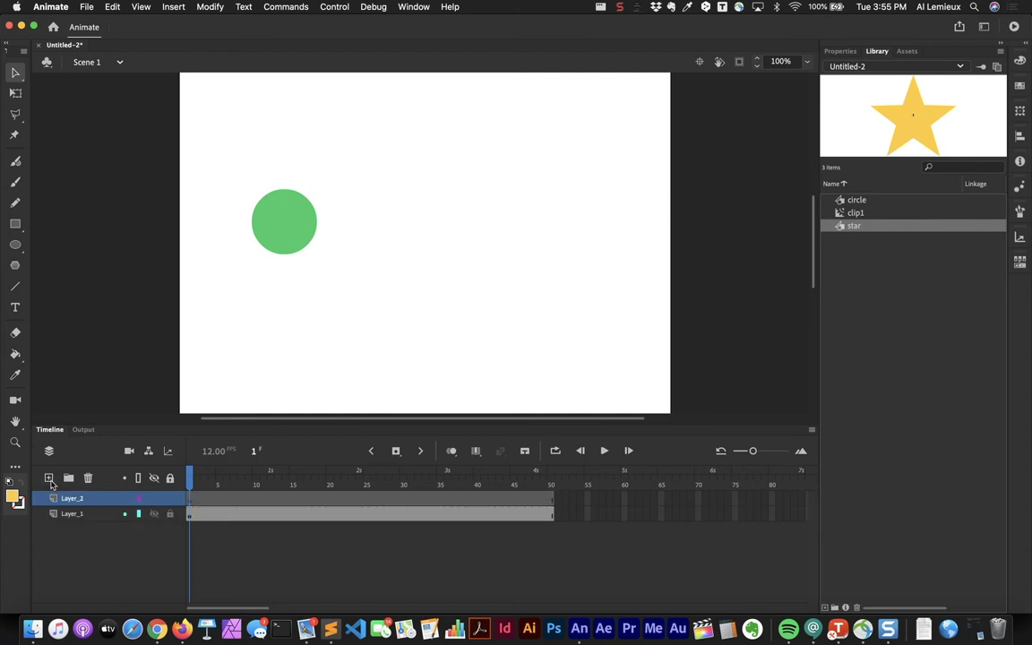
pyautogui.click(845, 214)
pyautogui.moveTo(841, 215); pyautogui.dragTo(457, 304)
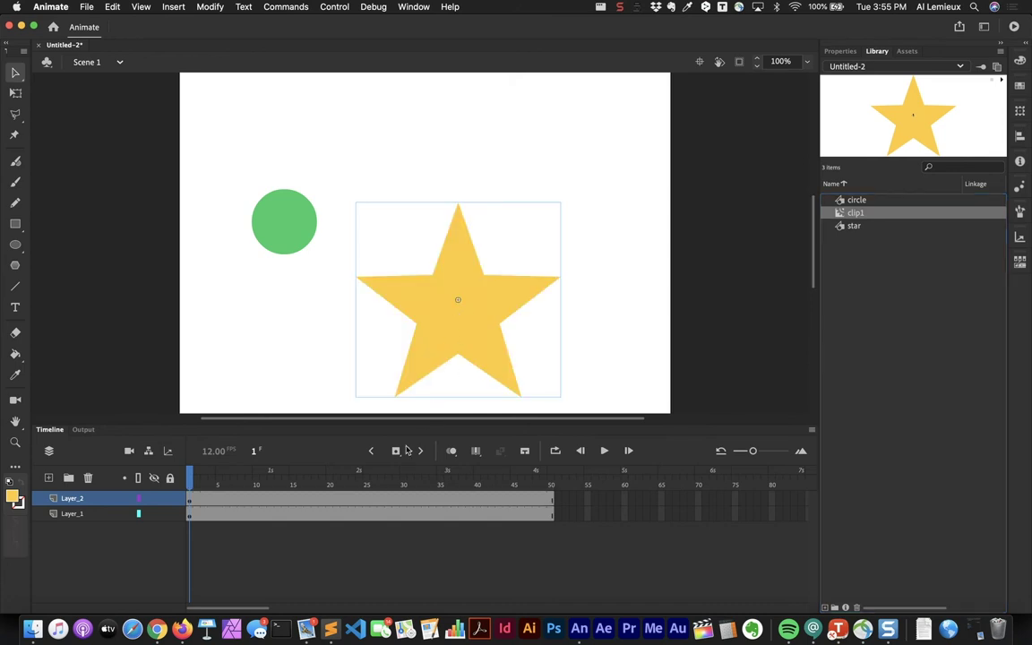
# Step: Scrub the main timeline back to frame 1, then test the movie to check clip1's rotation and close the preview
pyautogui.click(202, 482)
pyautogui.moveTo(204, 481); pyautogui.dragTo(128, 564)
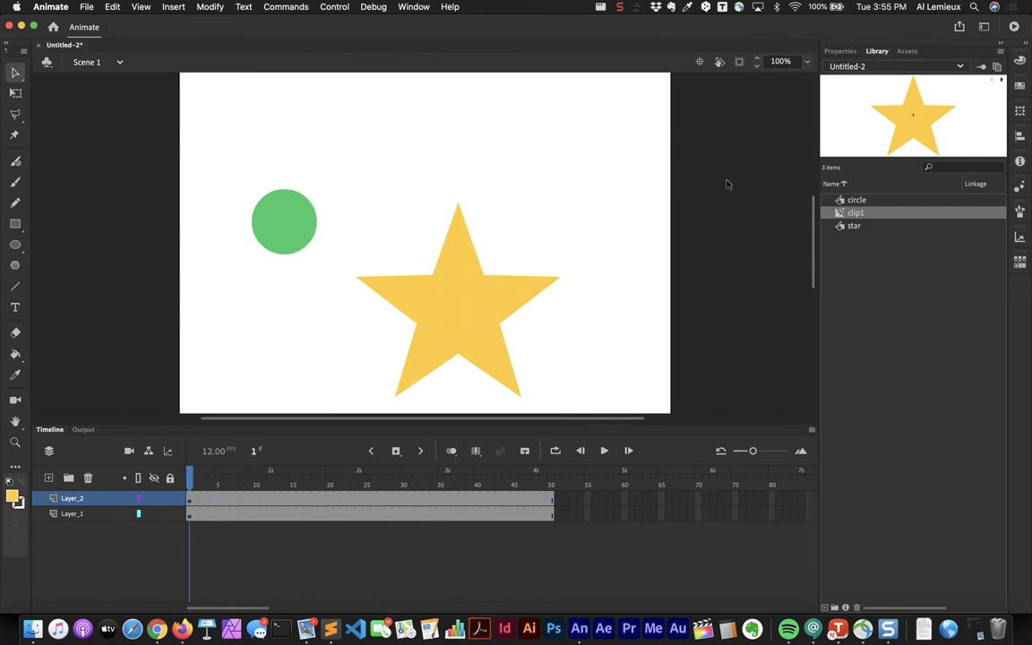
pyautogui.click(1014, 27)
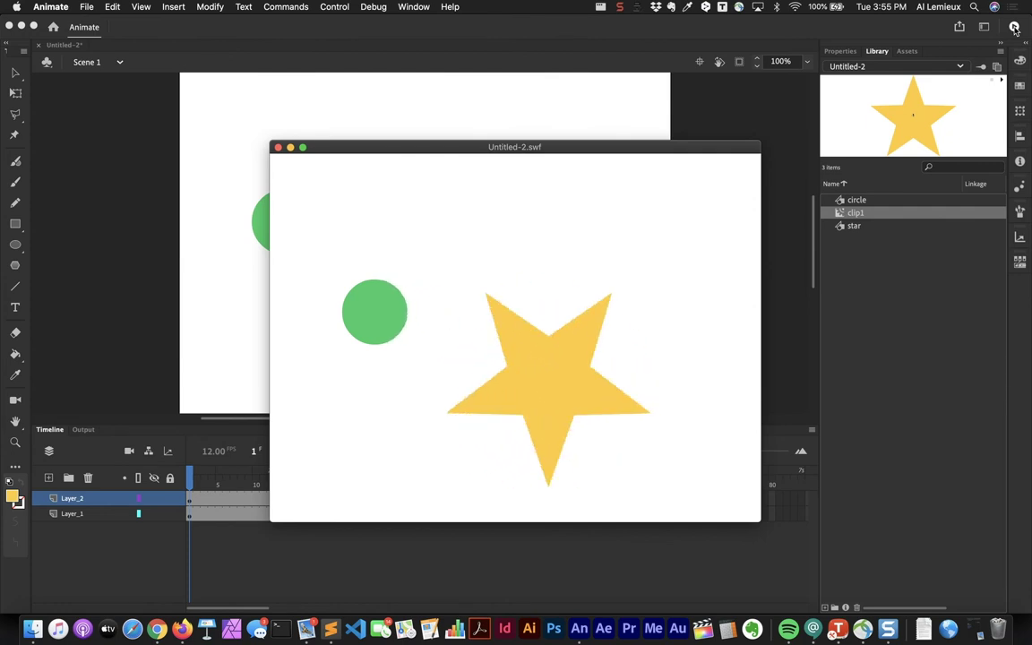
pyautogui.press('super+w')
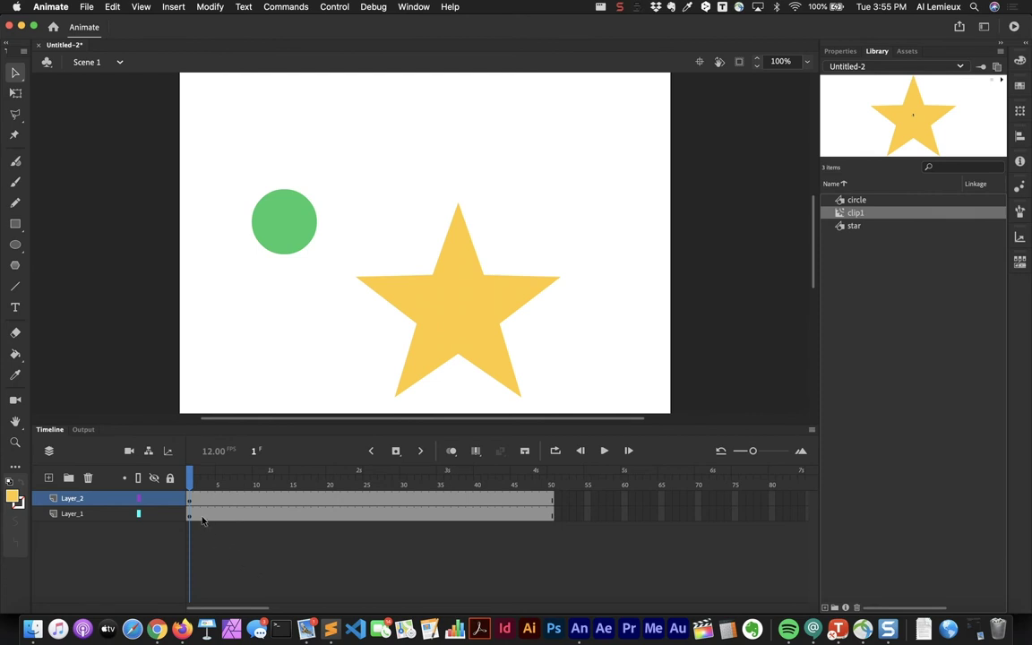
# Step: Remove frames 2 through 50 from Layer_1 and return the playhead to frame 1
pyautogui.moveTo(198, 520); pyautogui.dragTo(553, 520)
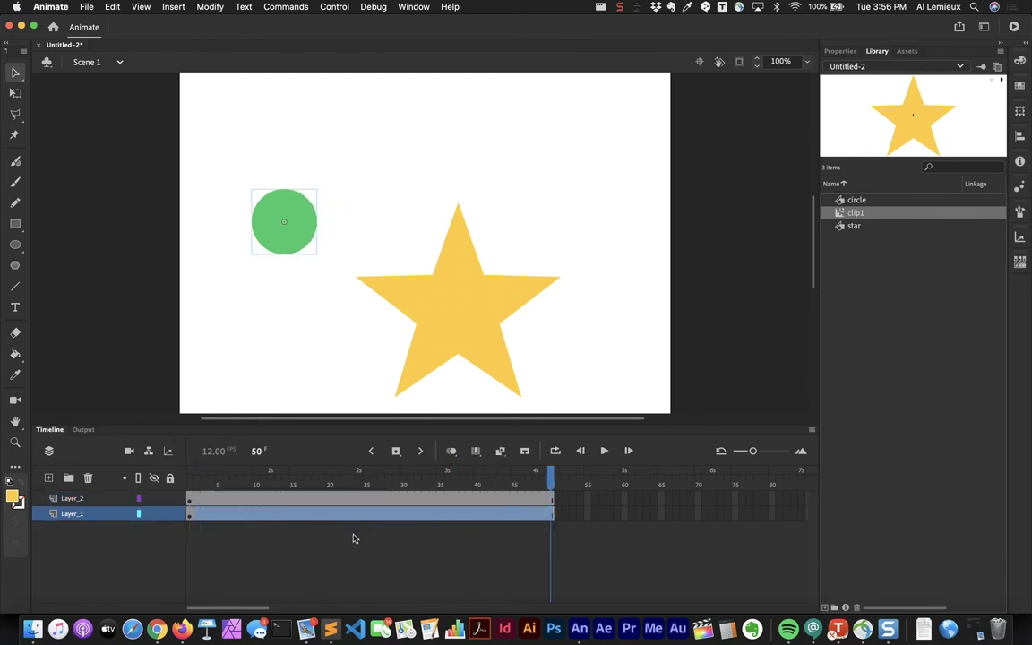
pyautogui.rightClick(340, 518)
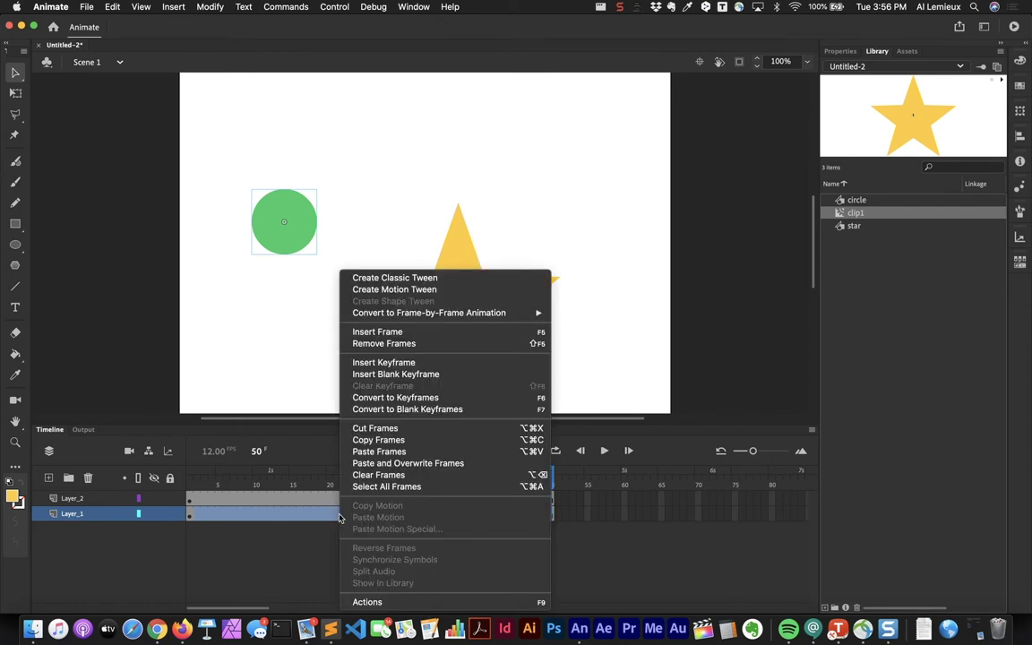
pyautogui.click(387, 343)
pyautogui.moveTo(247, 485); pyautogui.dragTo(170, 489)
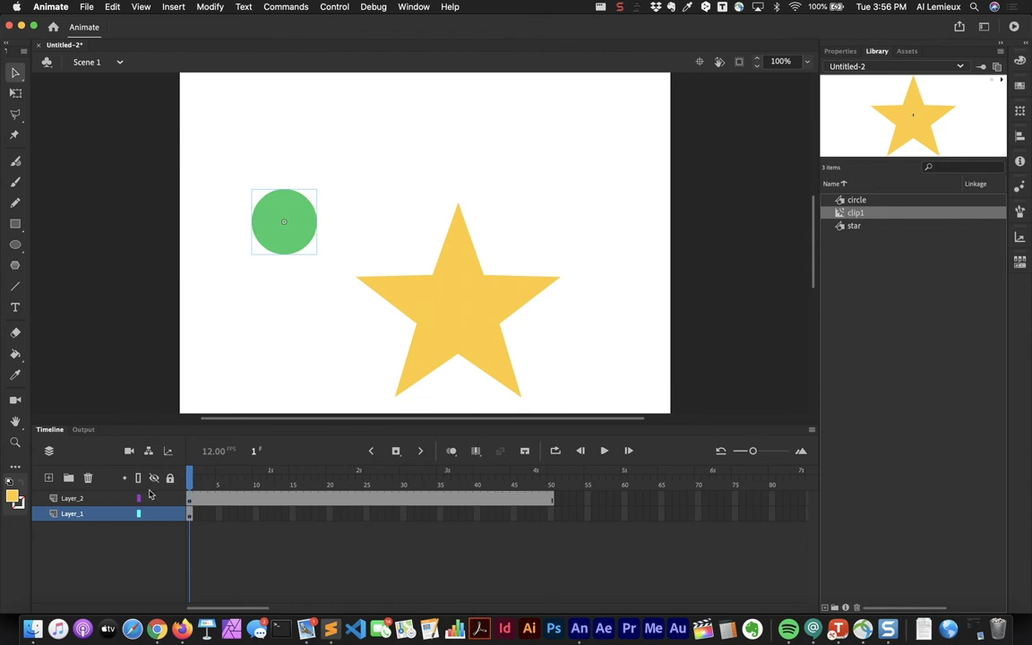
# Step: Play the main timeline, rewind it to frame 1, then test the movie and close the preview
pyautogui.press('Return')
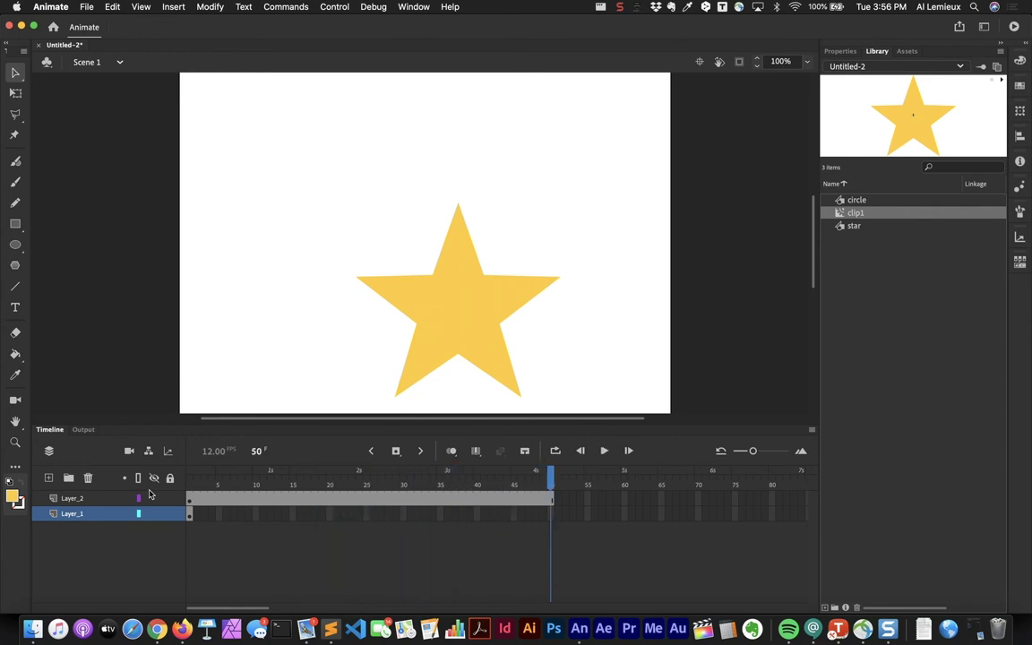
pyautogui.moveTo(223, 481); pyautogui.dragTo(186, 482)
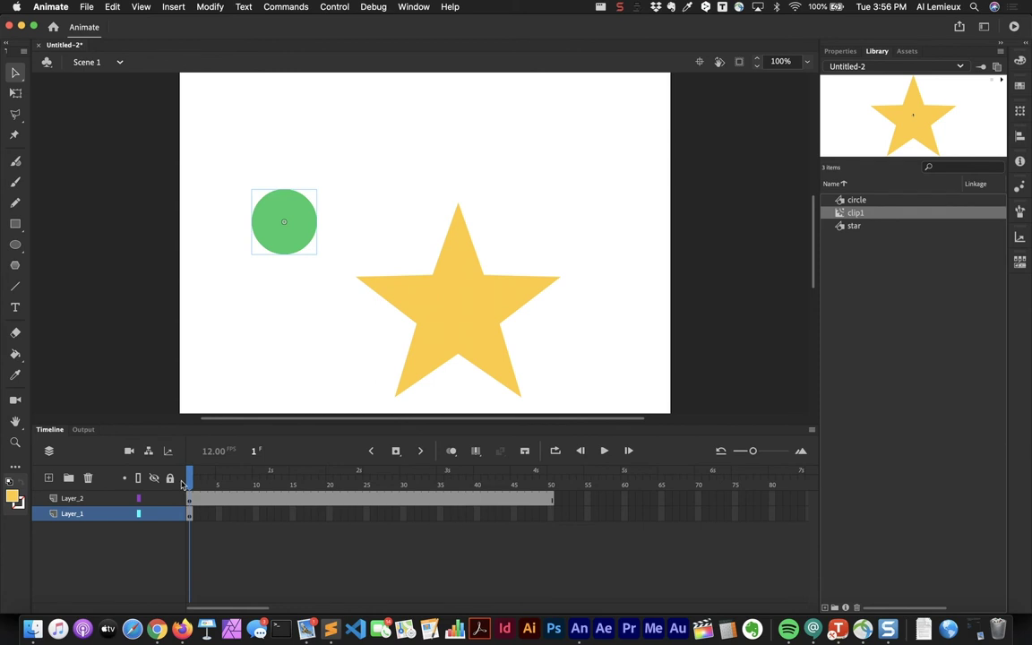
pyautogui.press('super+Return')
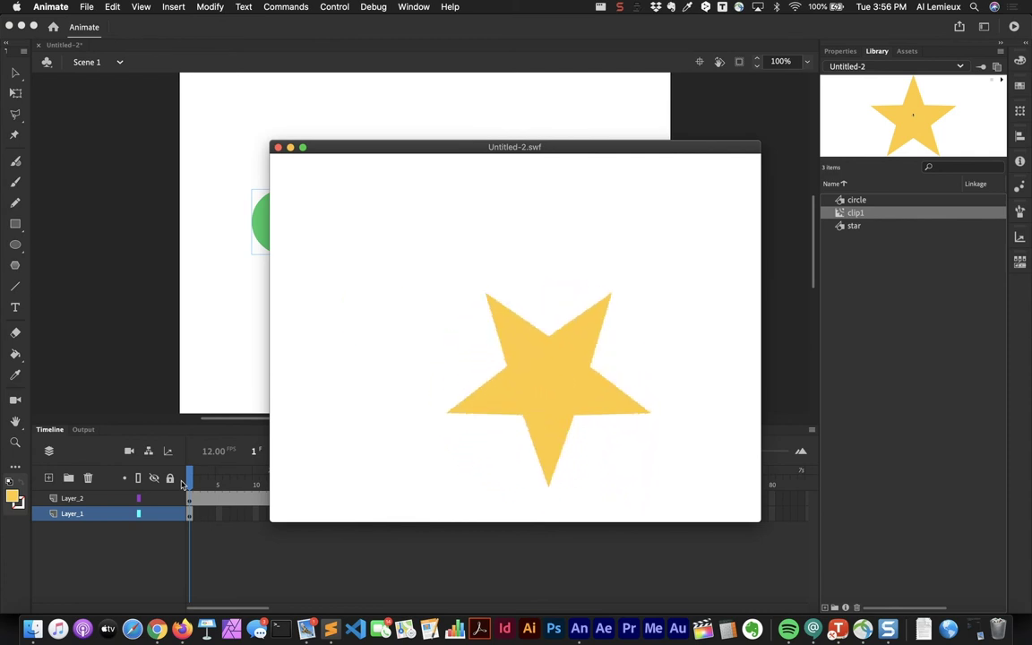
pyautogui.press('super+w')
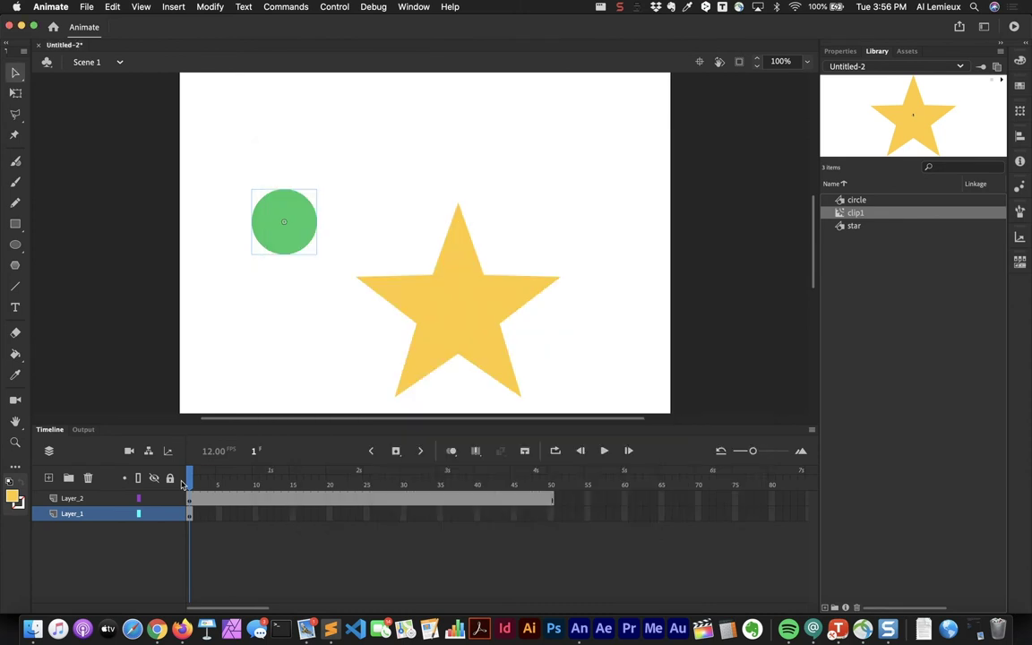
# Step: Show the clip1 instance's object properties, move the star slightly up to Y 375, and deselect it
pyautogui.click(430, 329)
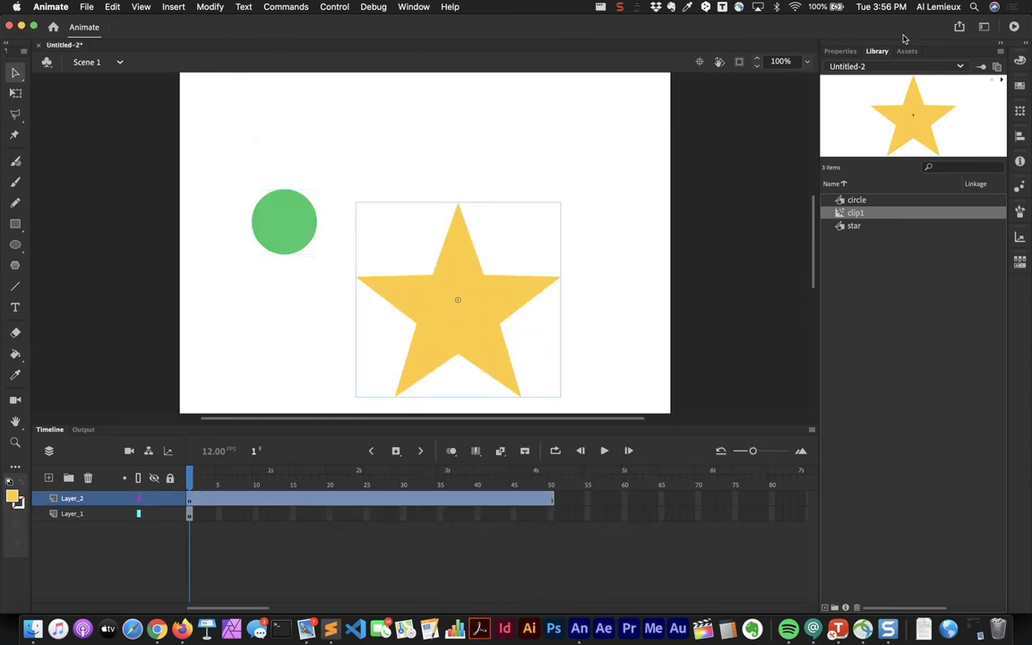
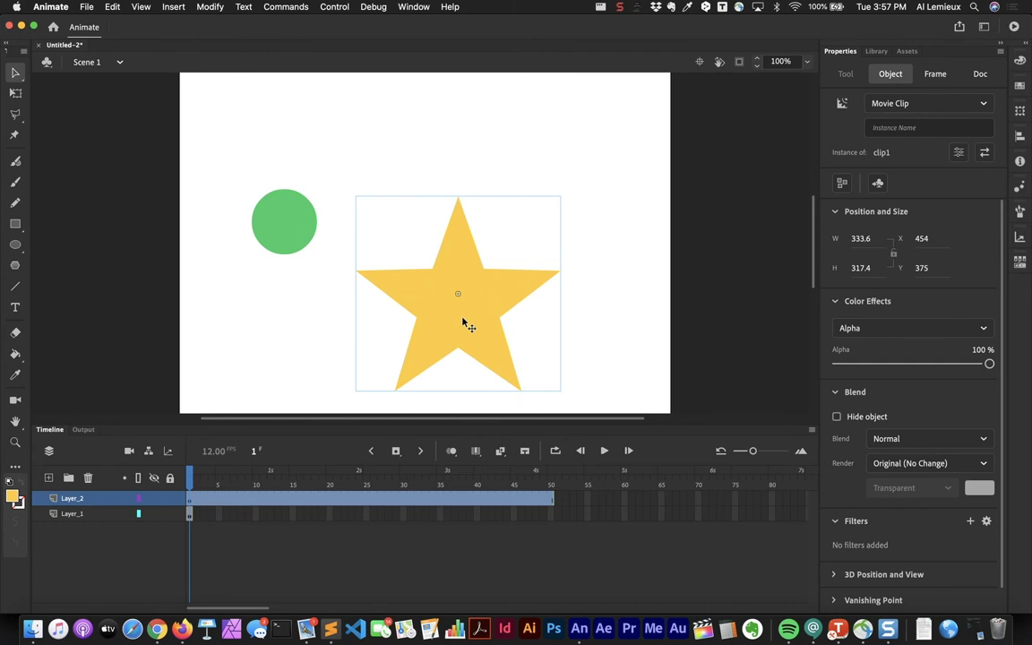
pyautogui.click(623, 271)
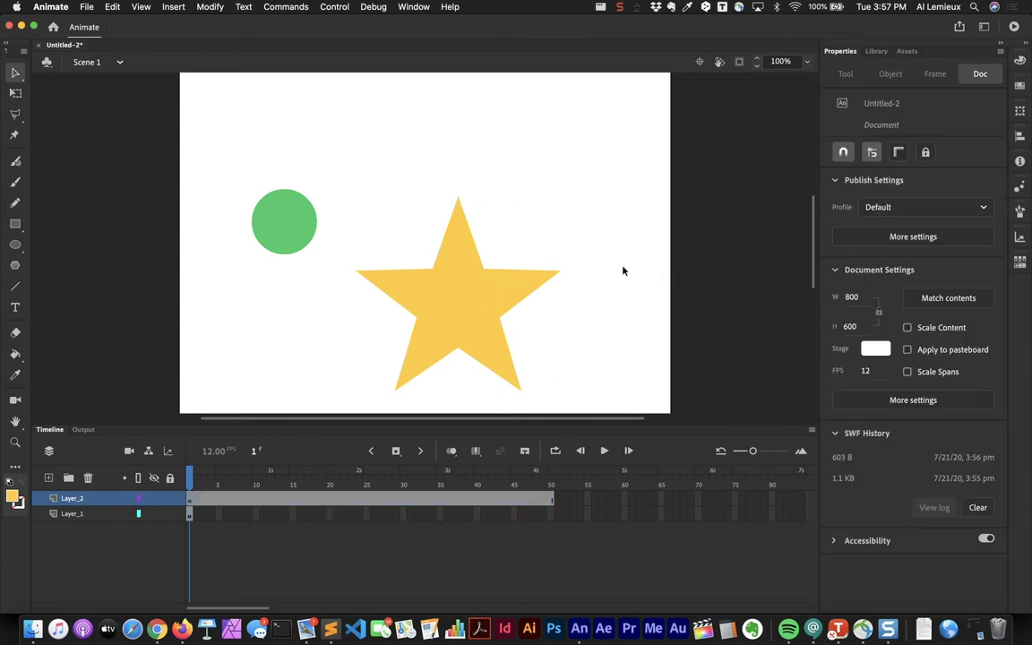
# Step: Add a new layer above Layer_2 and draw a horizontal rectangle about 228 by 49 px above the star
pyautogui.click(49, 479)
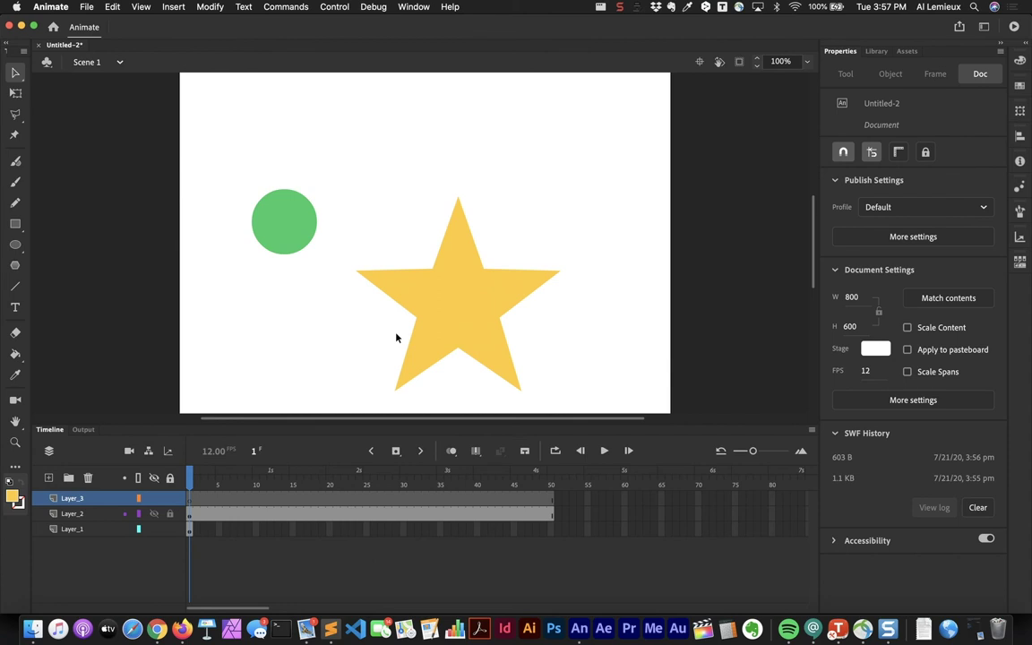
pyautogui.click(16, 224)
pyautogui.moveTo(15, 225); pyautogui.dragTo(43, 221)
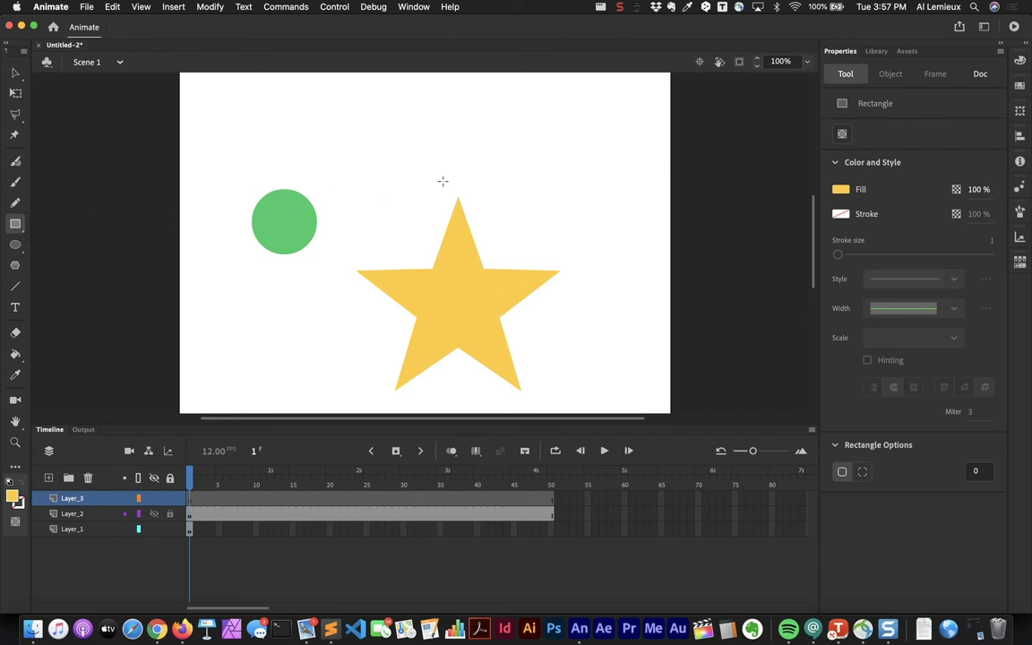
pyautogui.moveTo(413, 144); pyautogui.dragTo(553, 174)
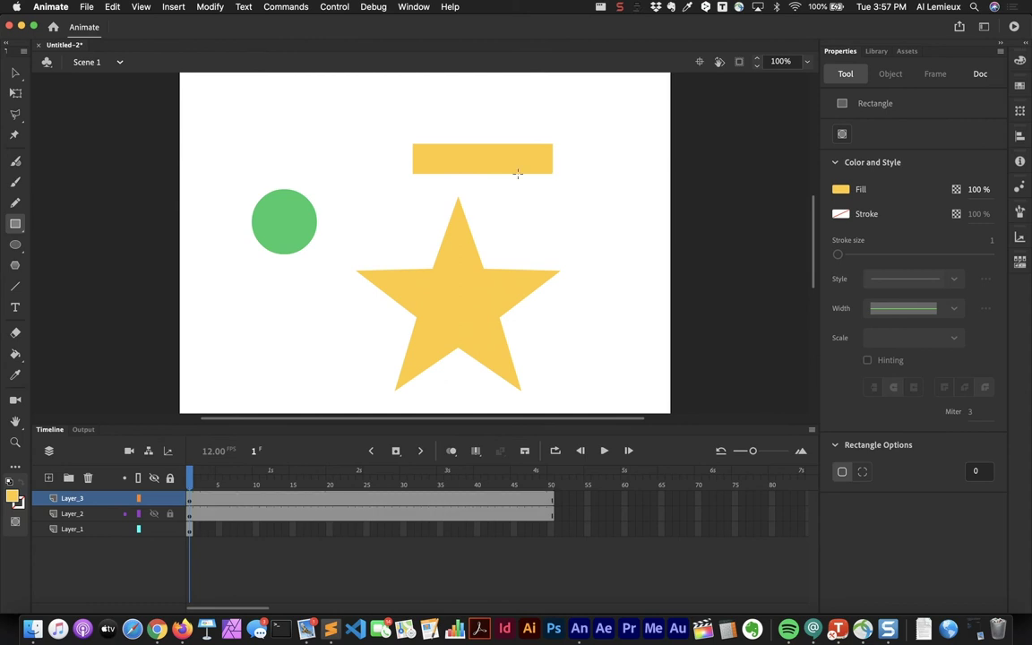
# Step: Change the rectangle's fill to teal #33CCCC and move it slightly up to Y 108.95
pyautogui.click(15, 72)
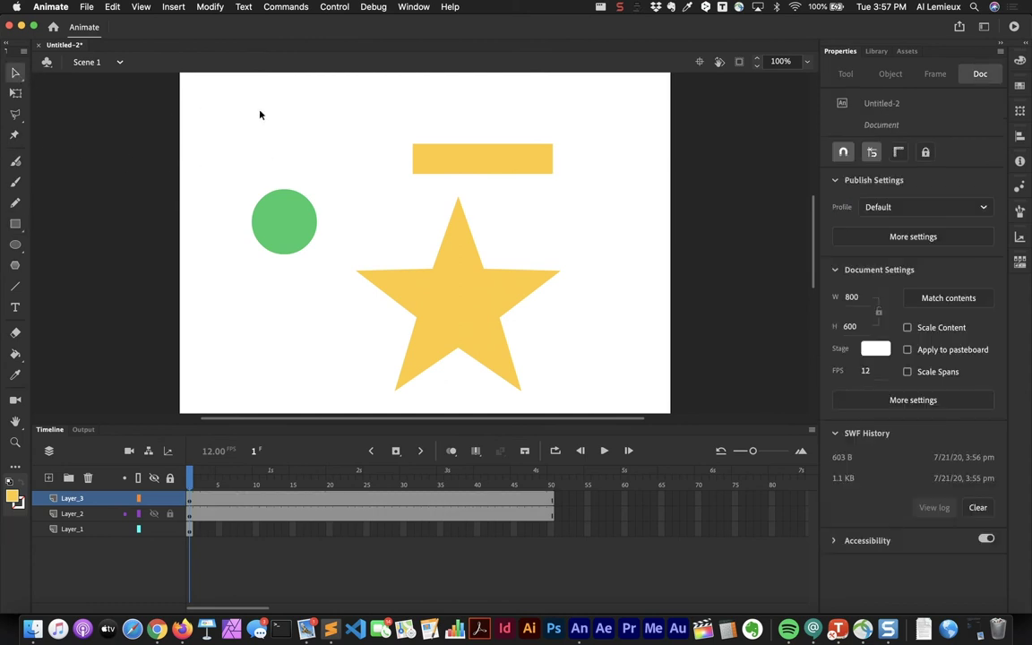
pyautogui.click(432, 159)
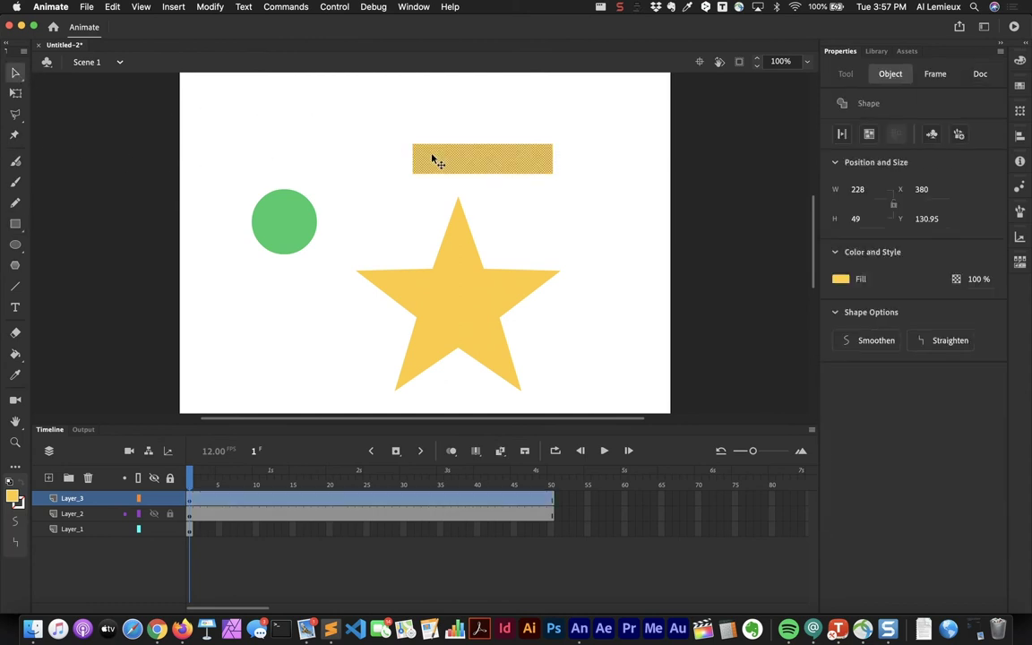
pyautogui.click(11, 497)
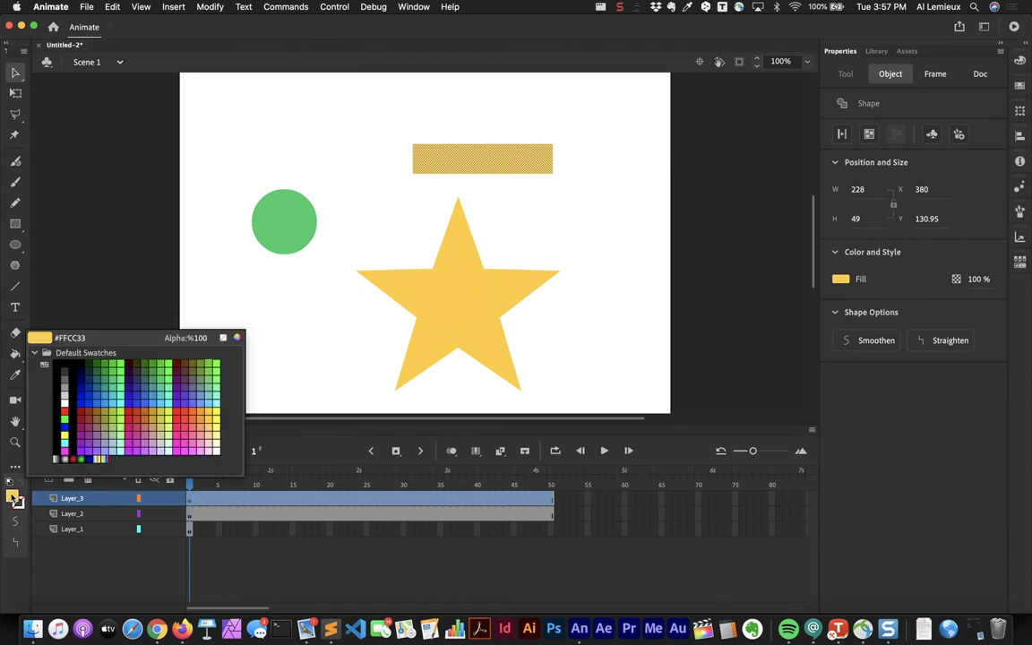
pyautogui.click(107, 376)
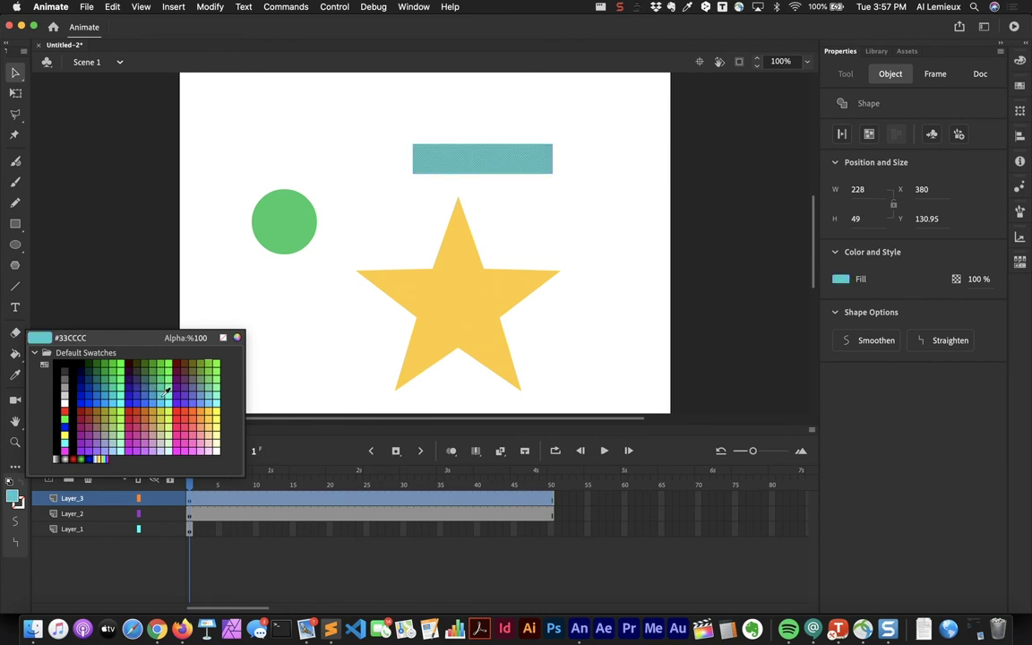
pyautogui.click(166, 390)
pyautogui.click(17, 72)
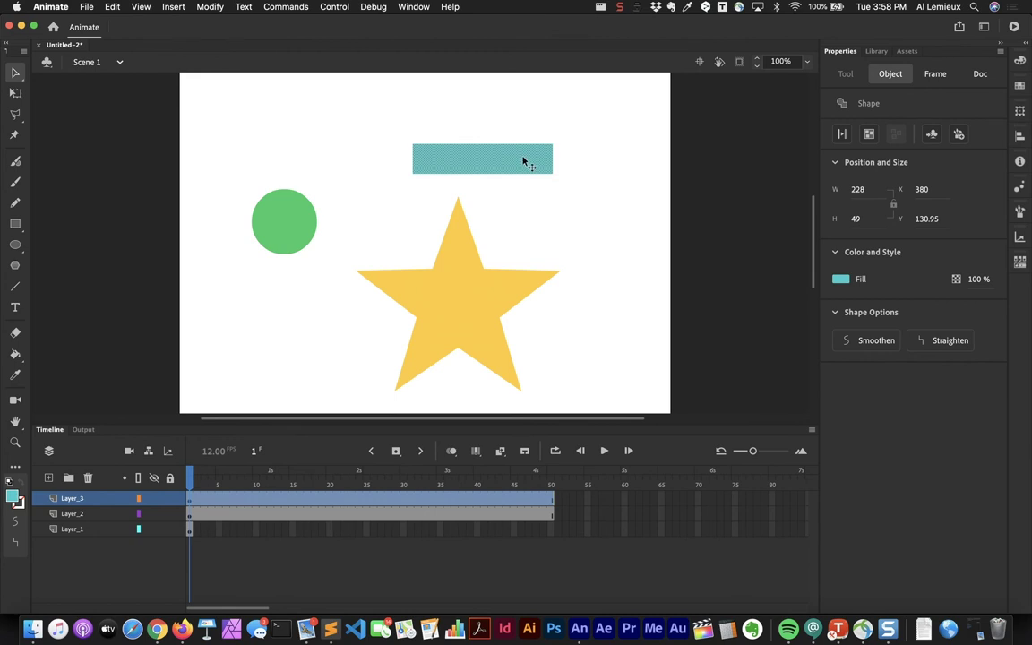
pyautogui.moveTo(524, 160); pyautogui.dragTo(526, 148)
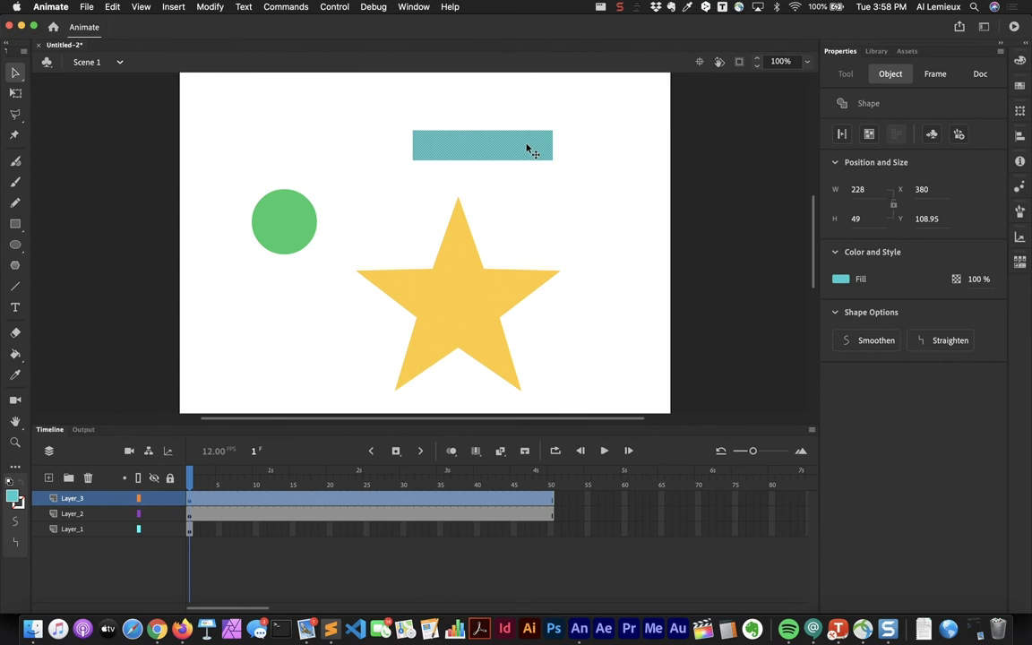
# Step: Convert the teal rectangle to a Button symbol named mybutton
pyautogui.click(176, 6)
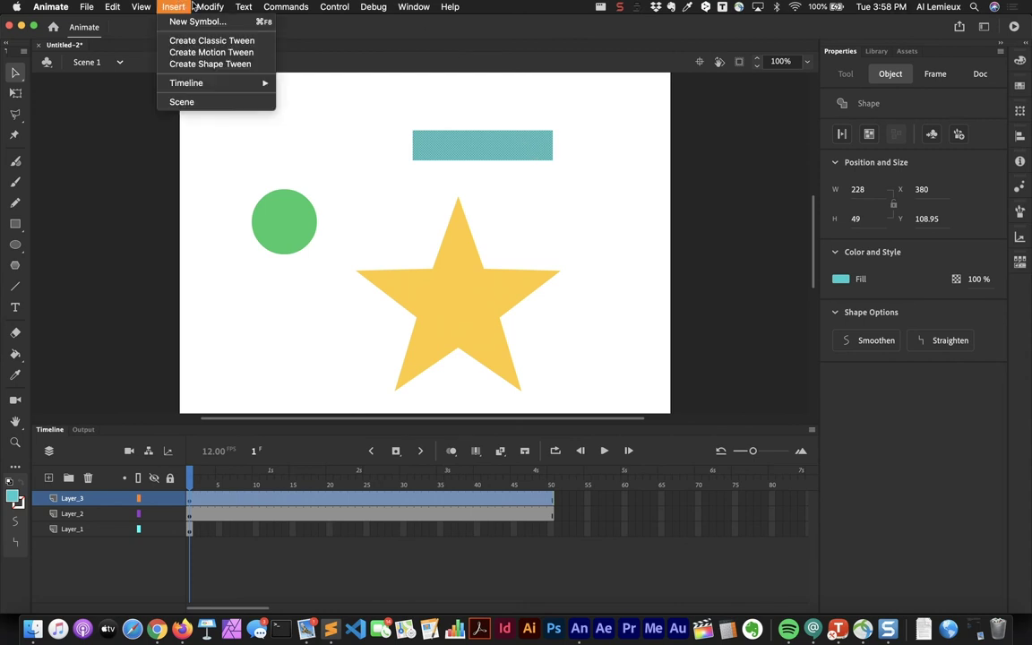
pyautogui.moveTo(204, 7)
pyautogui.click(204, 40)
pyautogui.click(488, 171)
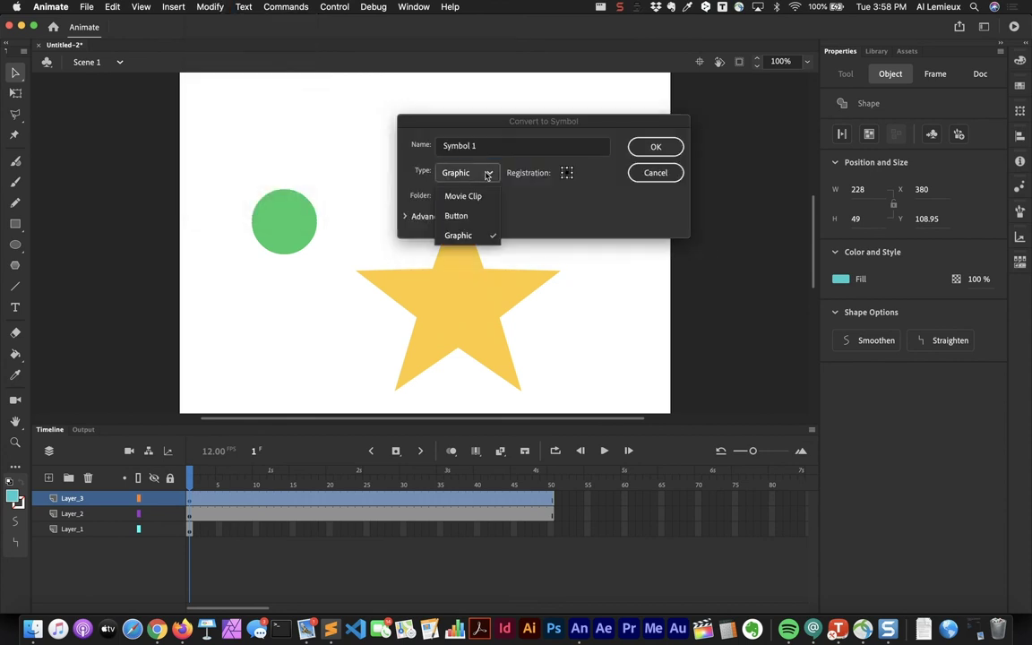
pyautogui.click(475, 215)
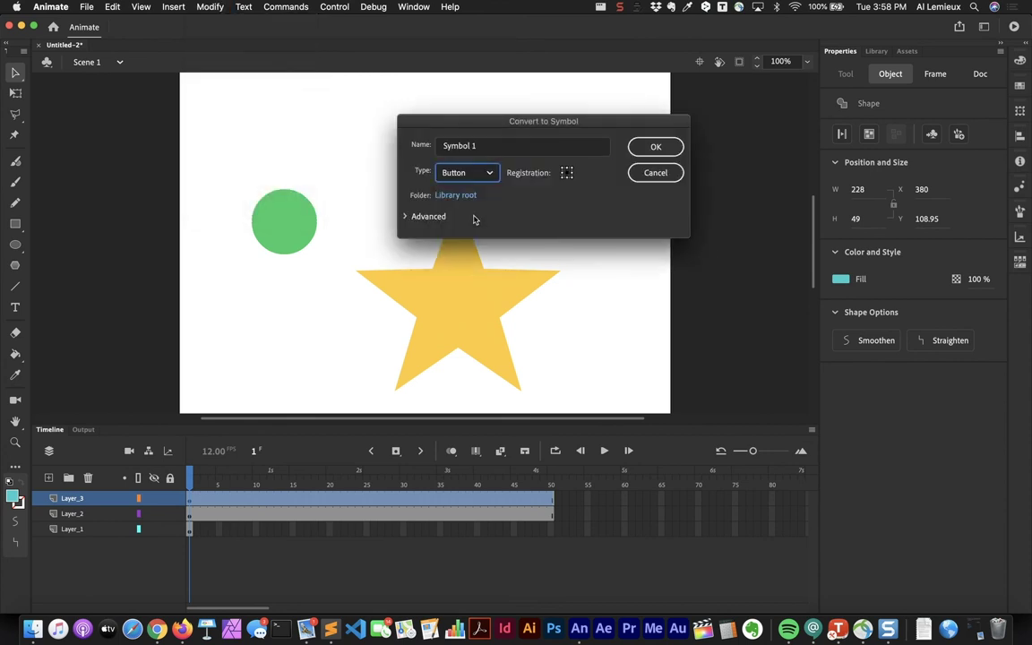
pyautogui.click(487, 147)
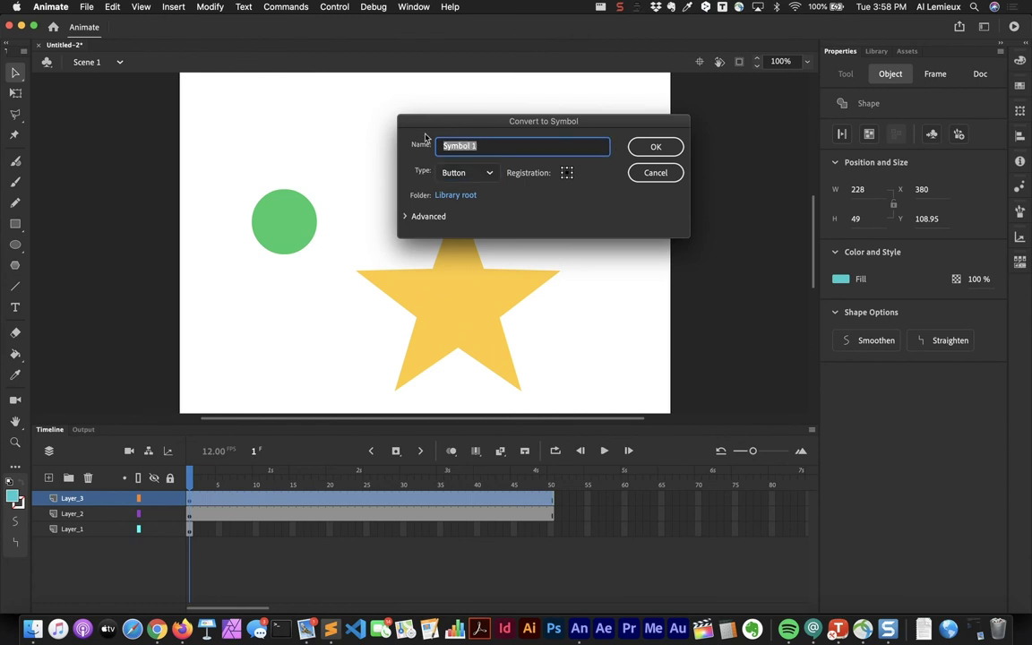
pyautogui.write('mybutton')
pyautogui.press('Return')
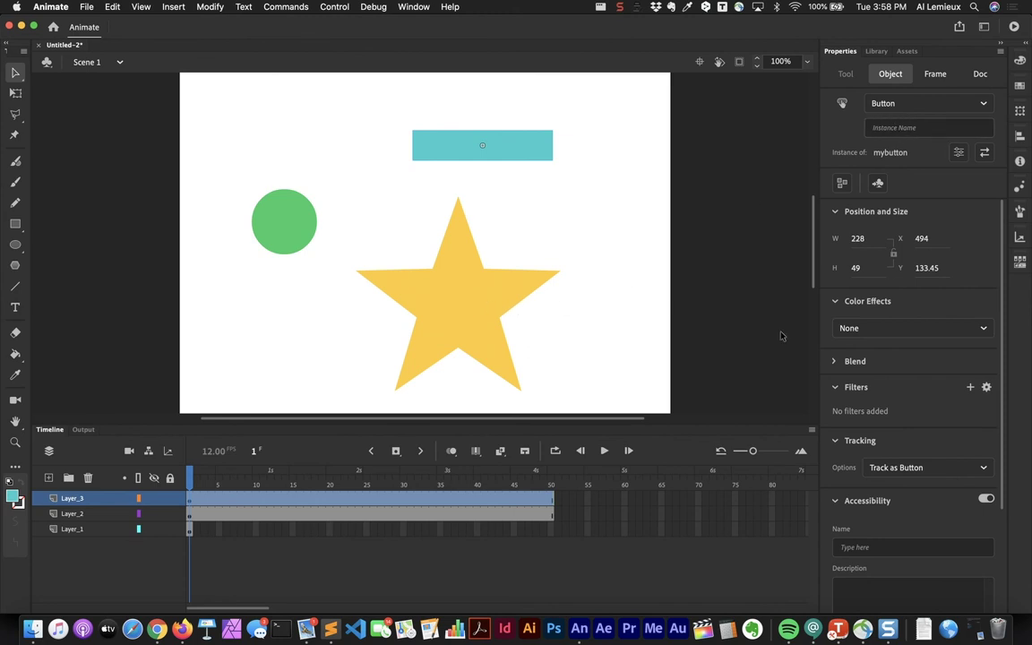
# Step: Open the mybutton symbol for editing and insert a keyframe in its Over frame
pyautogui.scroll(-3, 961, 375)
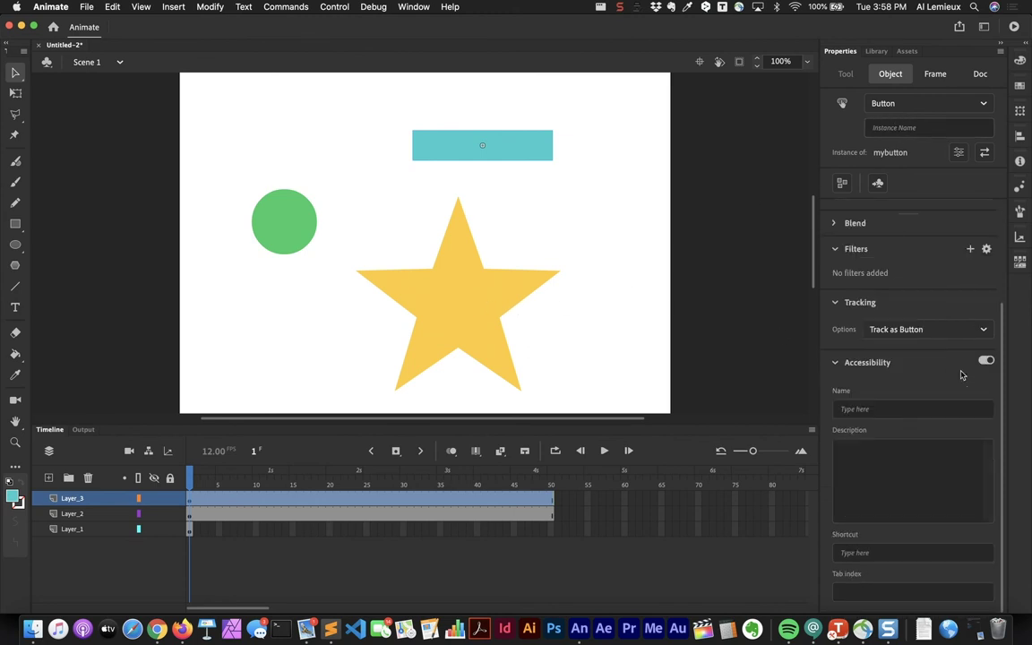
pyautogui.scroll(3, 961, 376)
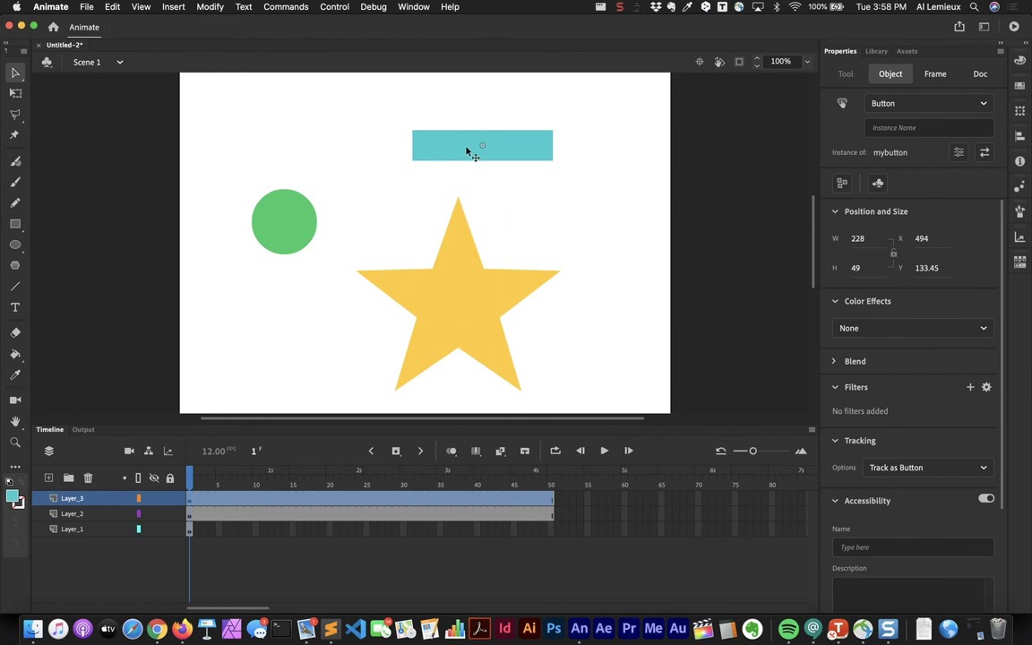
pyautogui.doubleClick(466, 152)
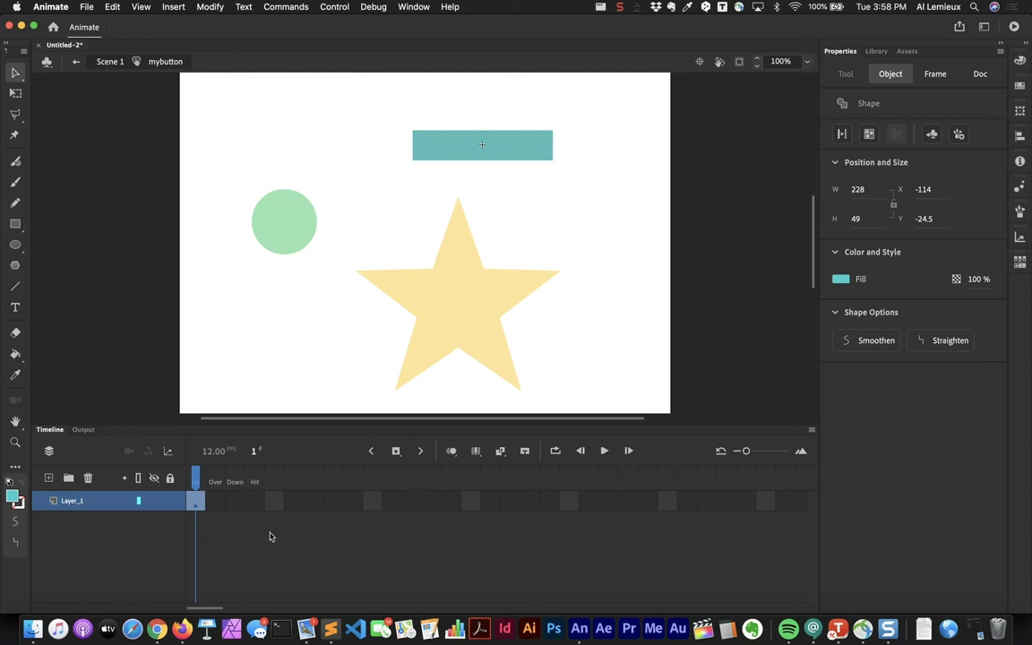
pyautogui.click(225, 481)
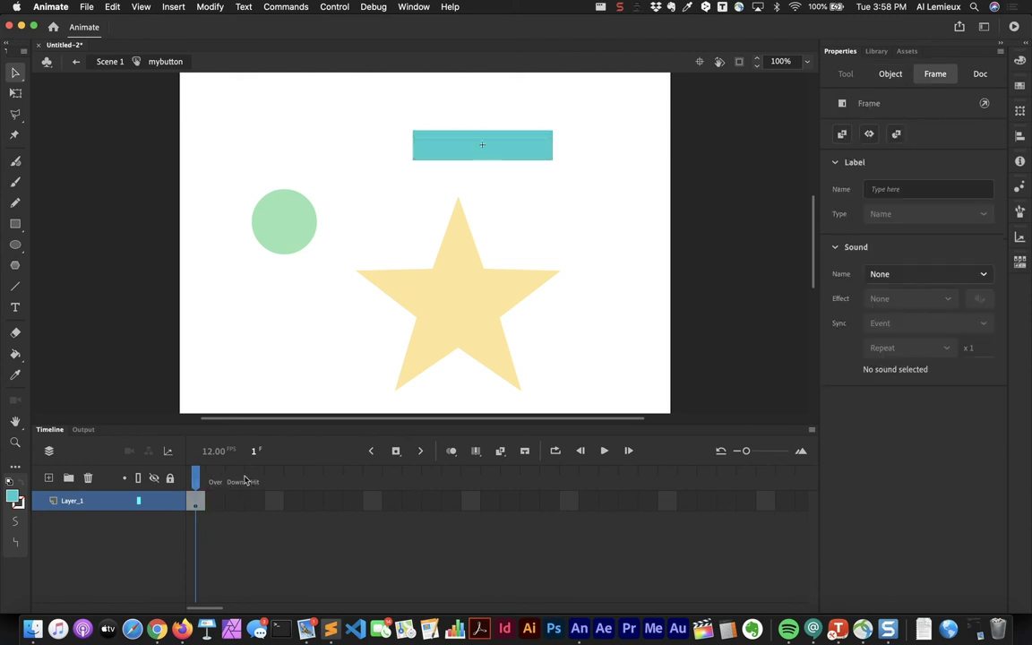
pyautogui.click(226, 482)
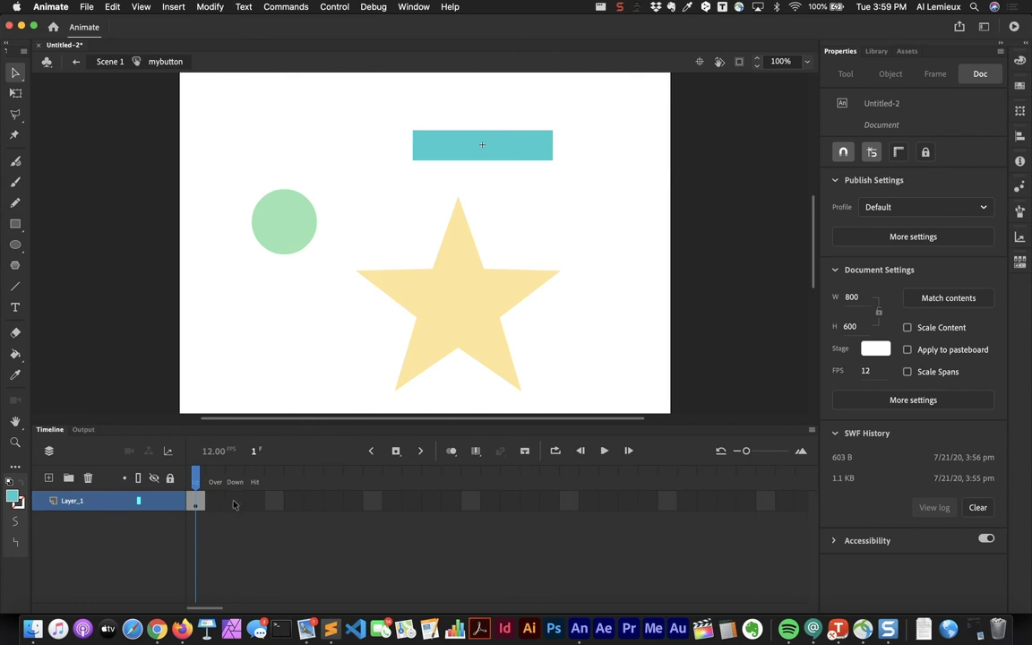
pyautogui.click(217, 506)
pyautogui.click(217, 506)
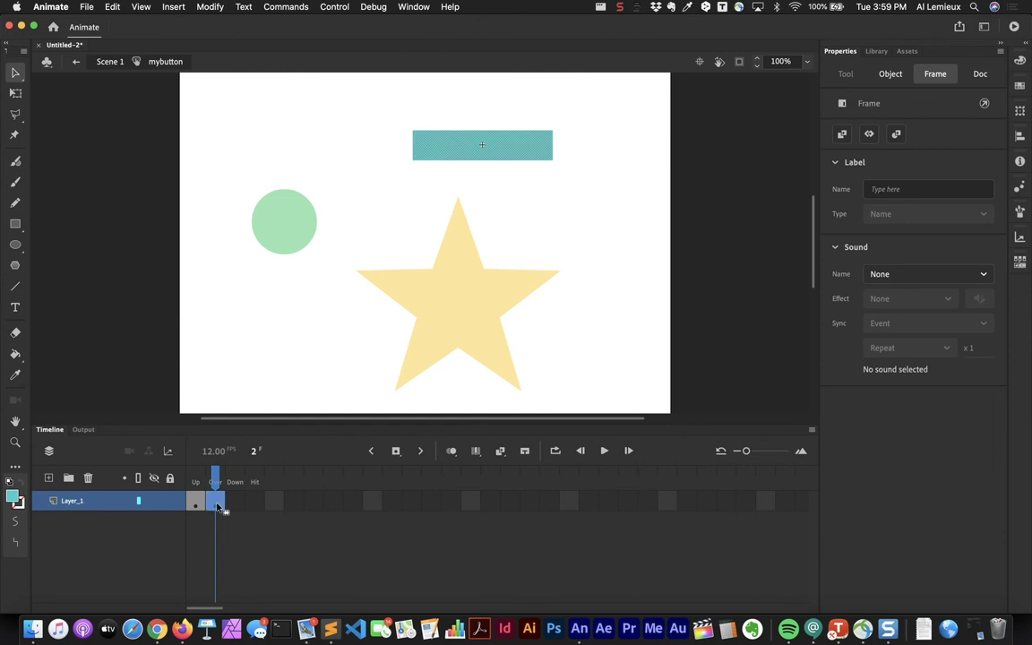
# Step: Set the rectangle's fill in the Over frame to dark green #006600 and deselect it
pyautogui.click(503, 156)
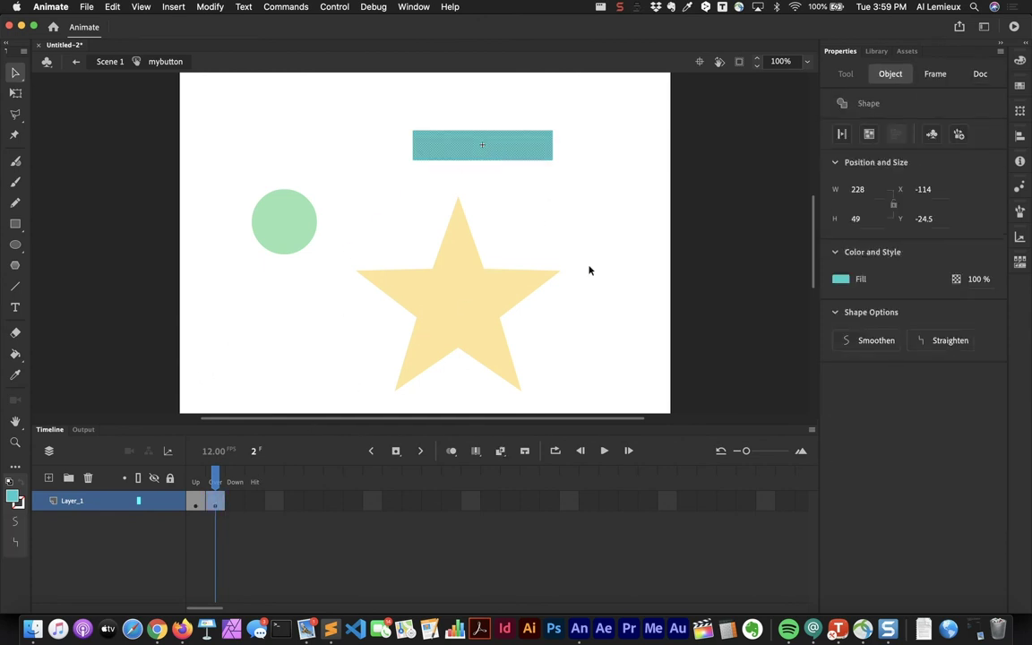
pyautogui.click(840, 279)
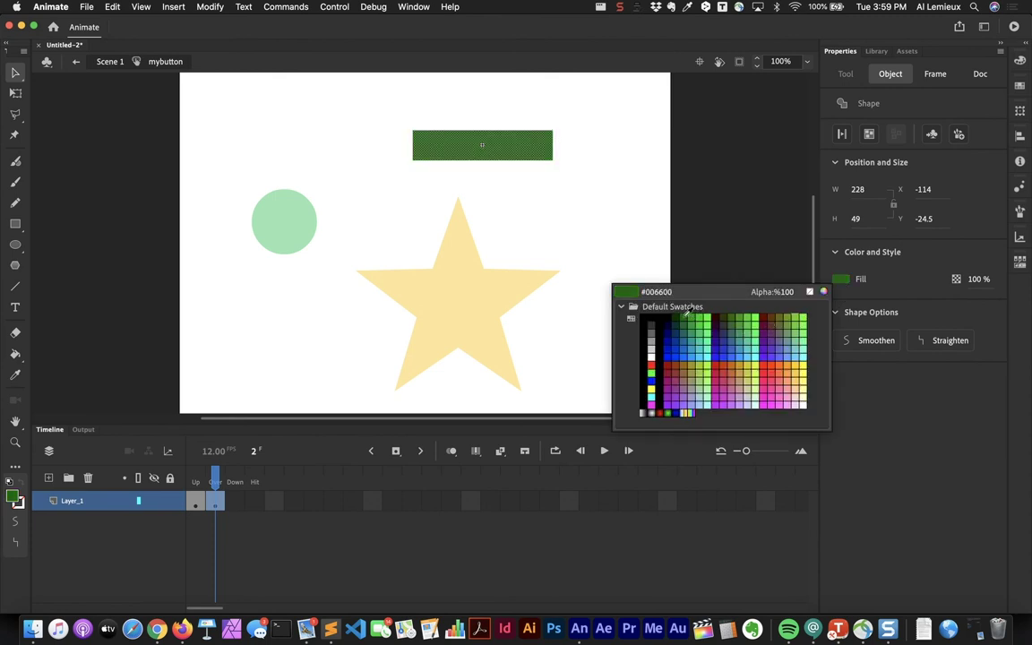
pyautogui.click(617, 283)
pyautogui.click(541, 223)
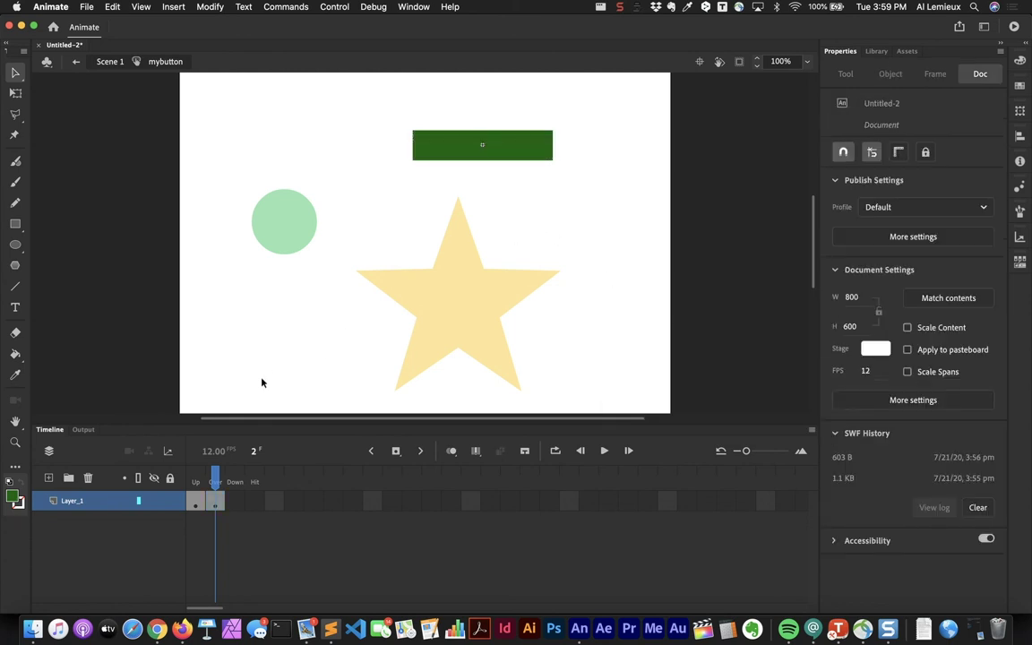
# Step: Switch between the Up and Over frames of mybutton to compare the rectangle's colors
pyautogui.click(194, 482)
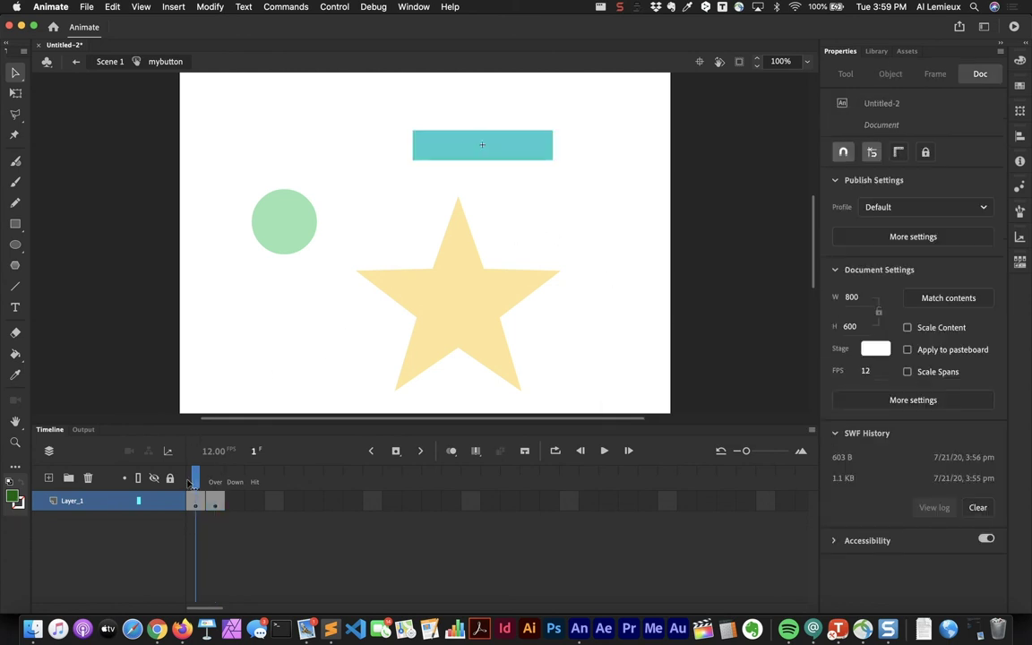
pyautogui.click(215, 482)
pyautogui.click(195, 482)
pyautogui.click(215, 482)
# Step: Insert a keyframe in mybutton's Down frame and set the rectangle's fill there to black #000000
pyautogui.click(234, 504)
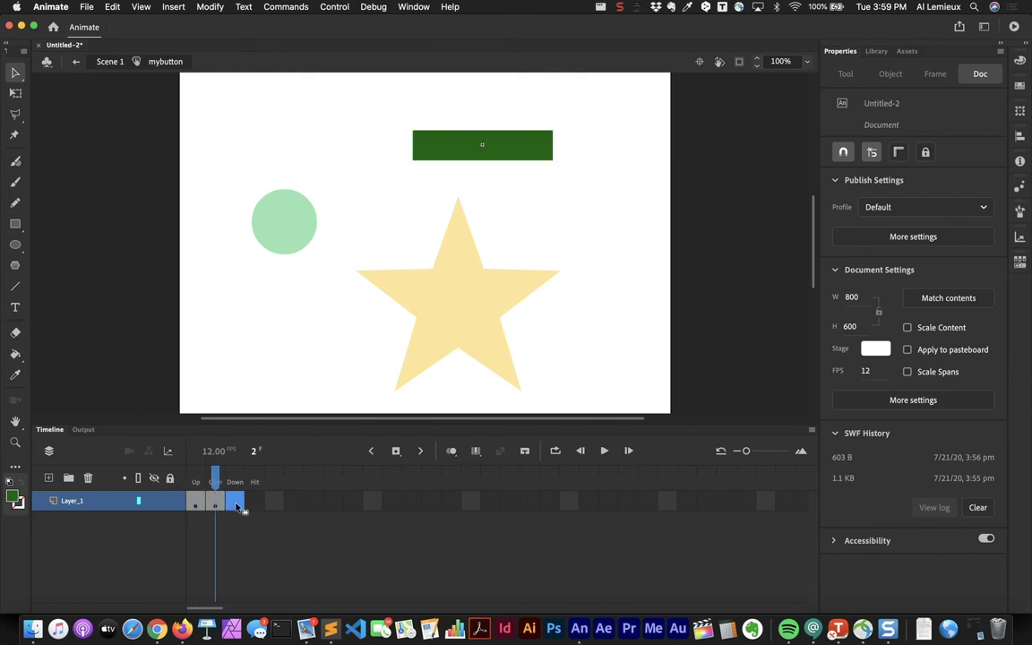
pyautogui.press('F6')
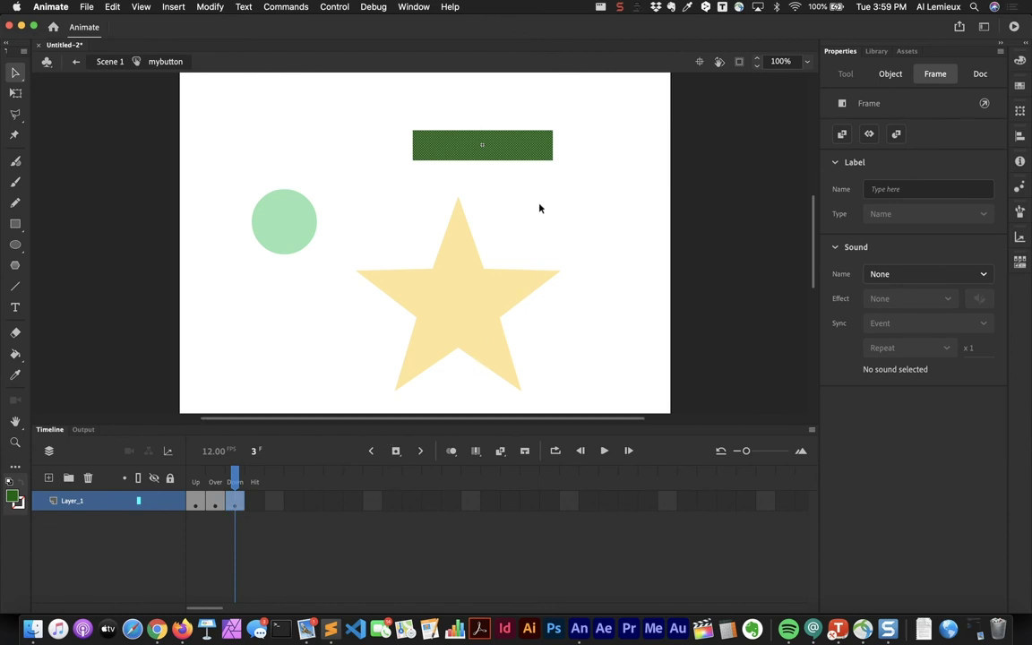
pyautogui.click(500, 156)
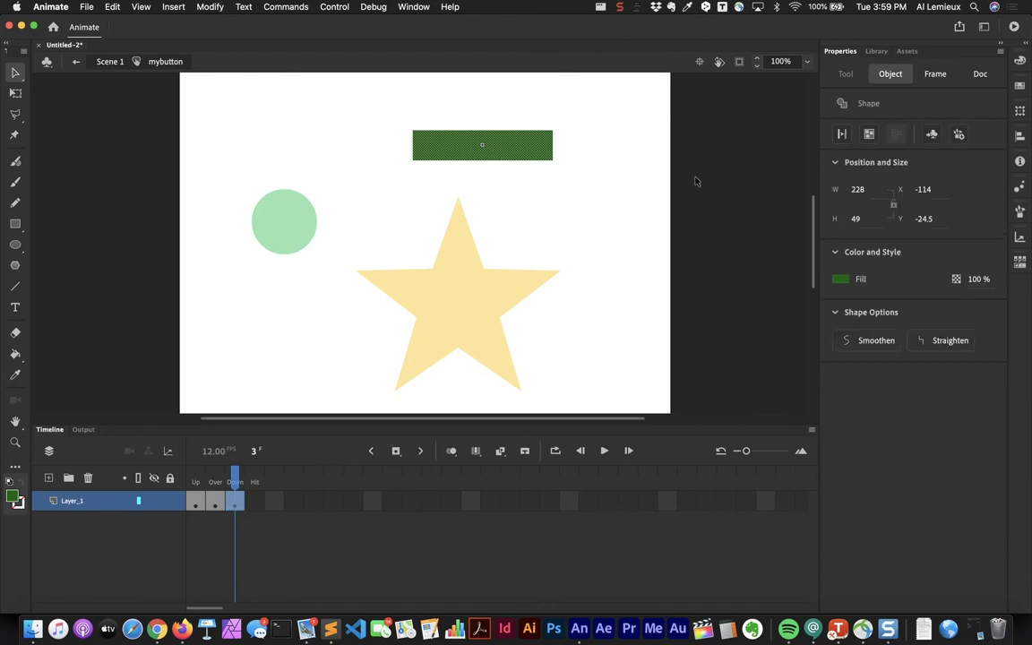
pyautogui.click(840, 279)
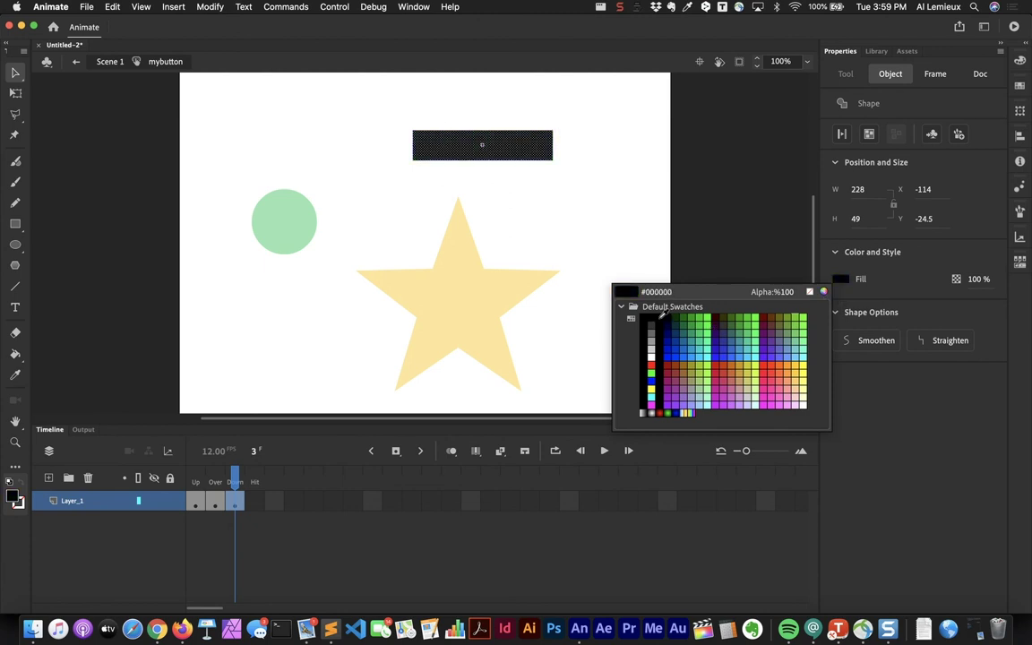
pyautogui.click(598, 285)
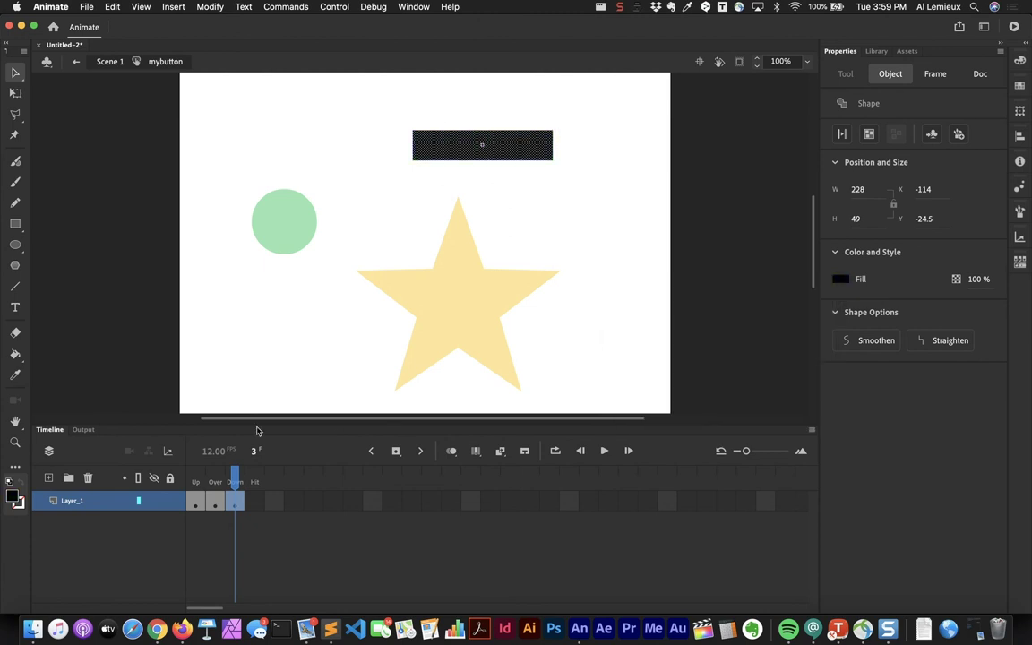
# Step: Add keyframes to mybutton's Hit frame and frame 5, switching back to Adobe Animate from the desktop
pyautogui.click(257, 504)
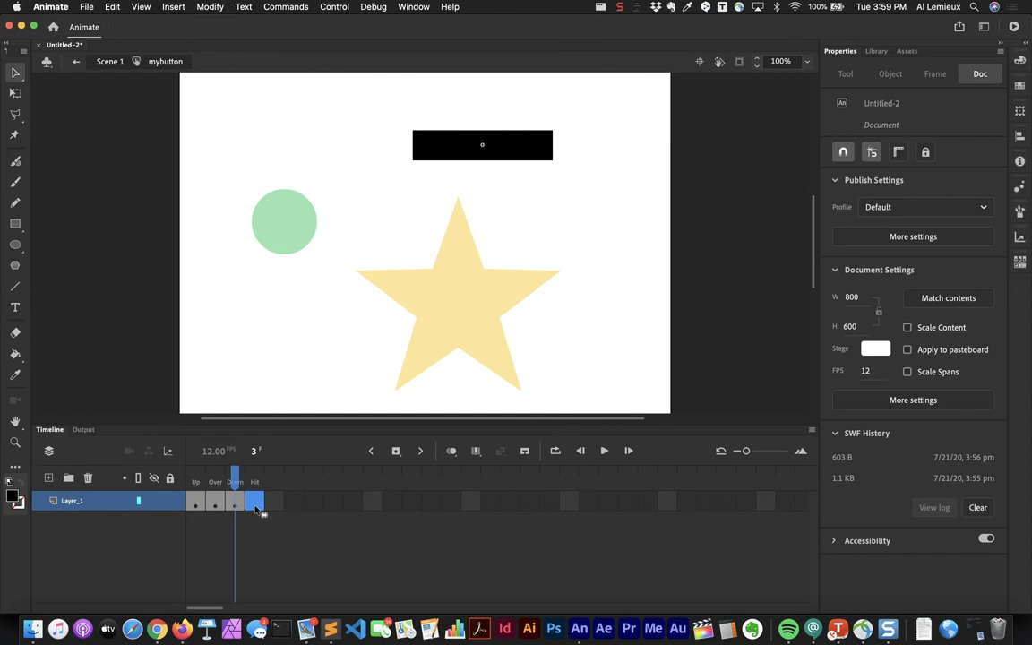
pyautogui.press('F11')
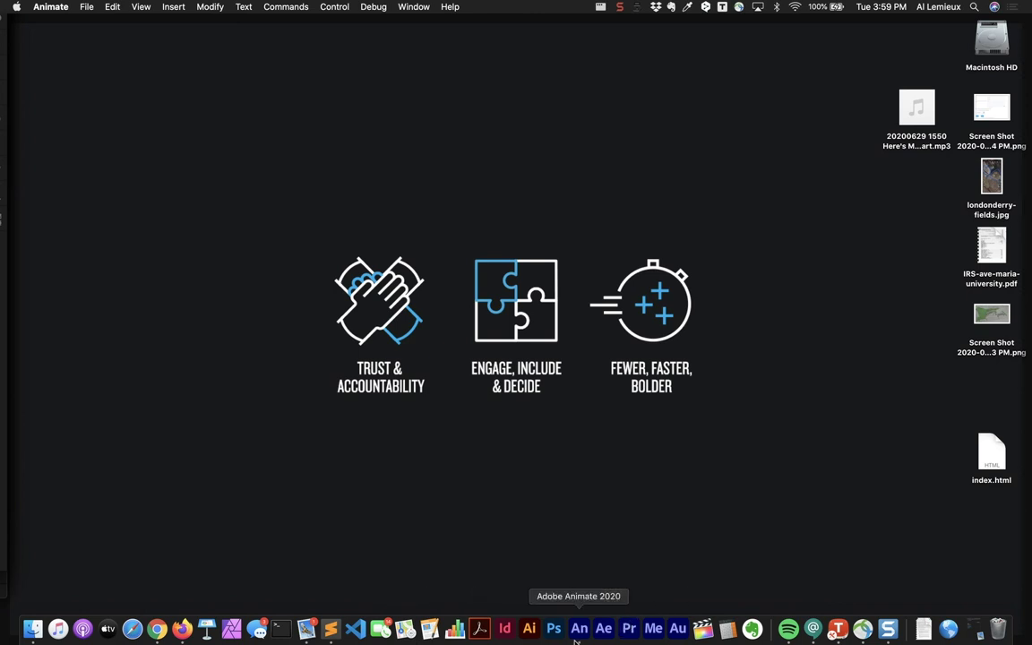
pyautogui.click(577, 634)
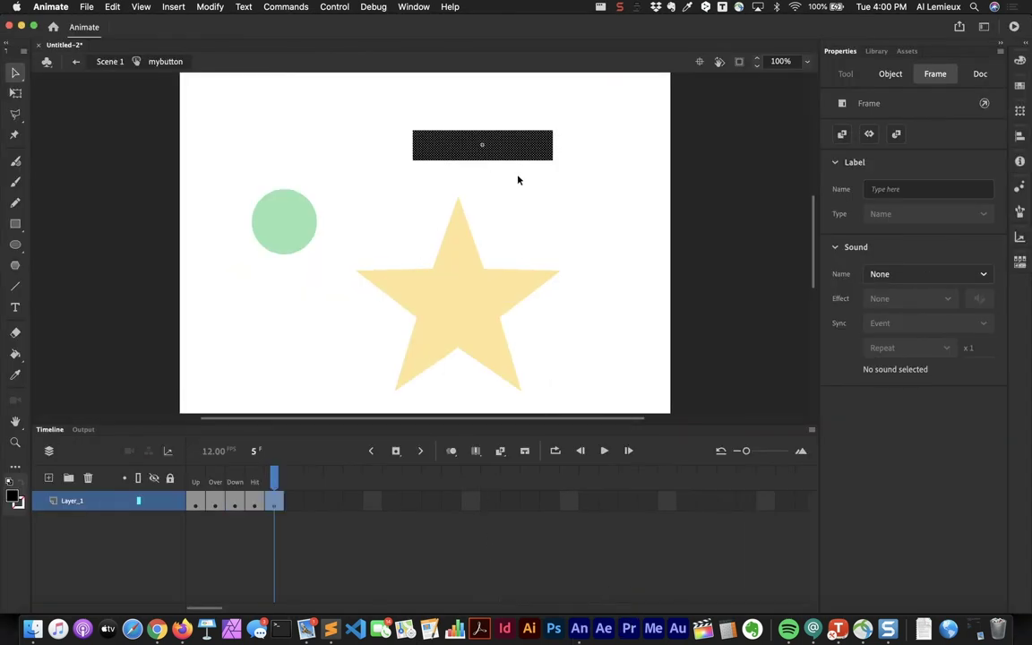
# Step: Scrub through mybutton's frames to compare the rectangle's colors across the button states, ending on the Up frame
pyautogui.moveTo(276, 481)
pyautogui.mouseDown()
pyautogui.moveTo(219, 482)
pyautogui.moveTo(295, 483)
pyautogui.mouseUp()
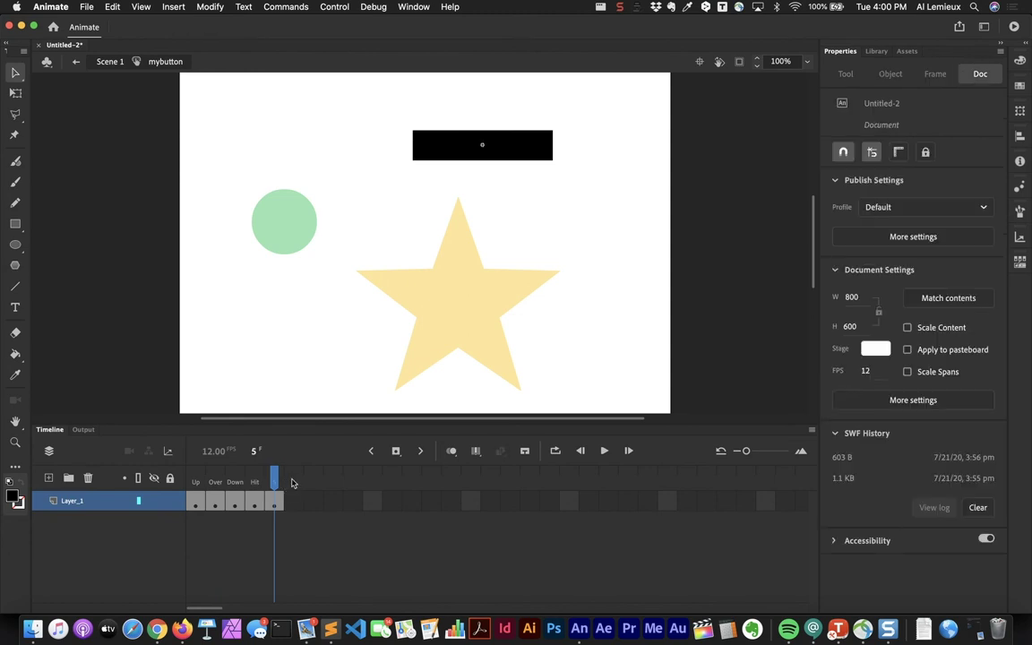
pyautogui.moveTo(247, 481); pyautogui.dragTo(274, 482)
pyautogui.moveTo(276, 485); pyautogui.dragTo(128, 482)
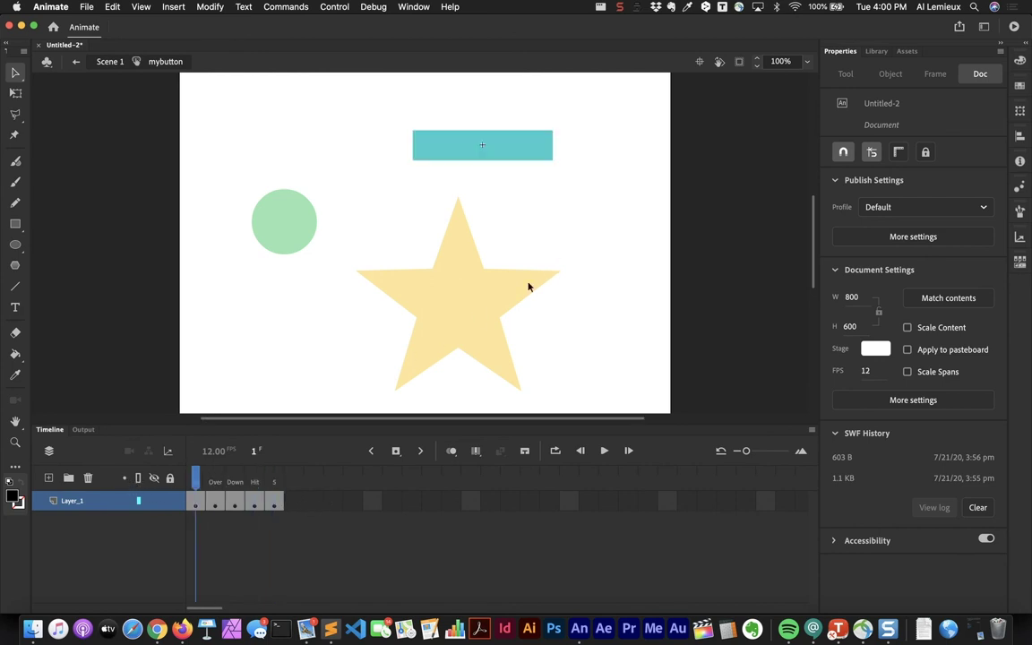
# Step: Return to Scene 1 and test the movie, trying out mybutton in the preview before closing it
pyautogui.click(107, 65)
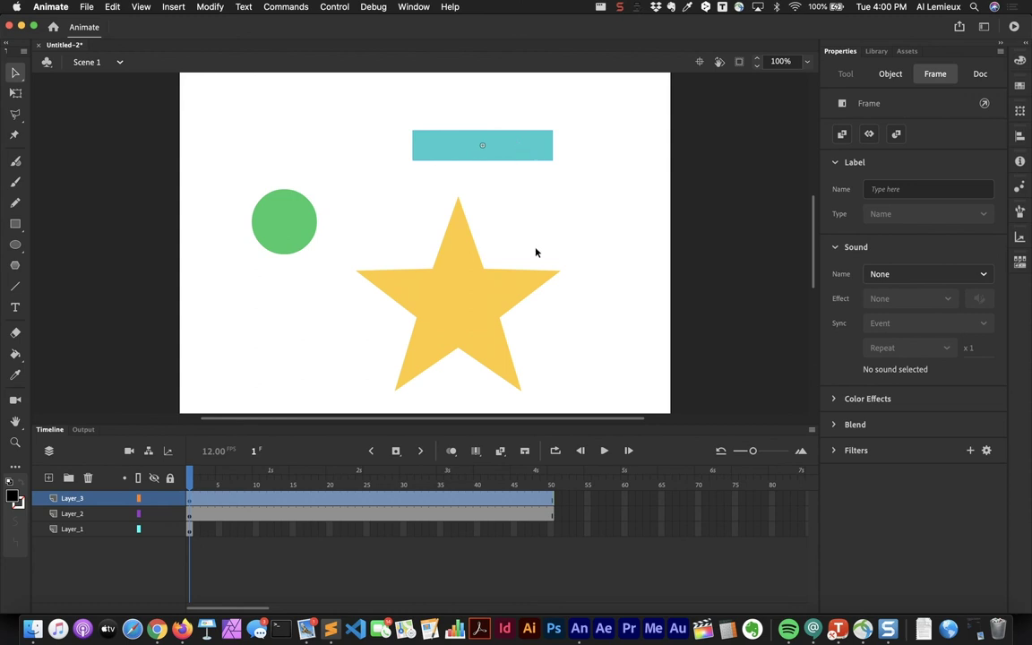
pyautogui.press('super+Return')
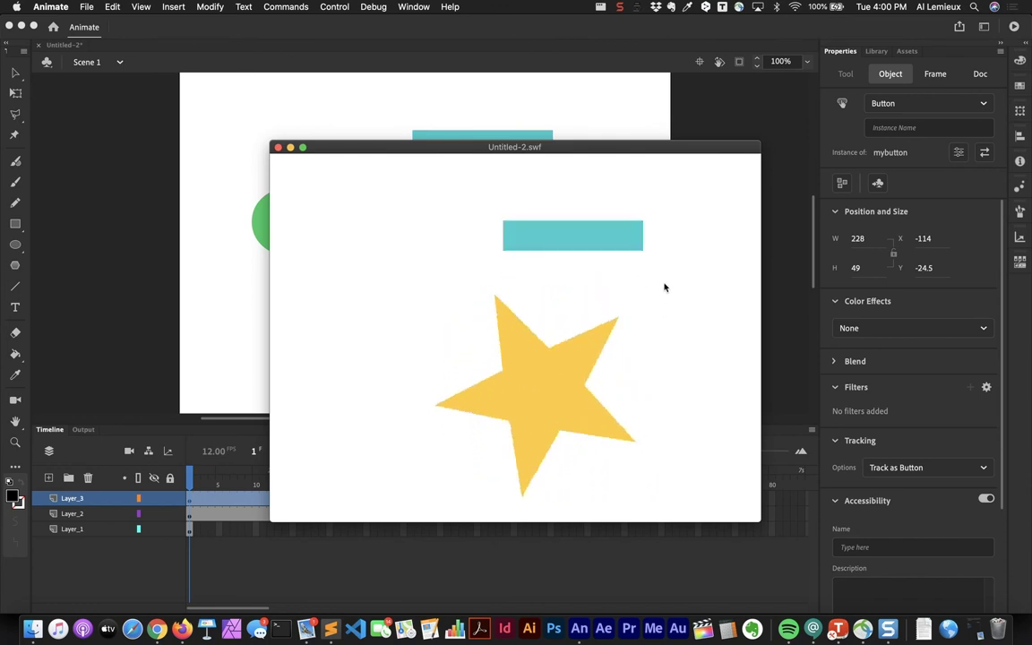
pyautogui.click(585, 243)
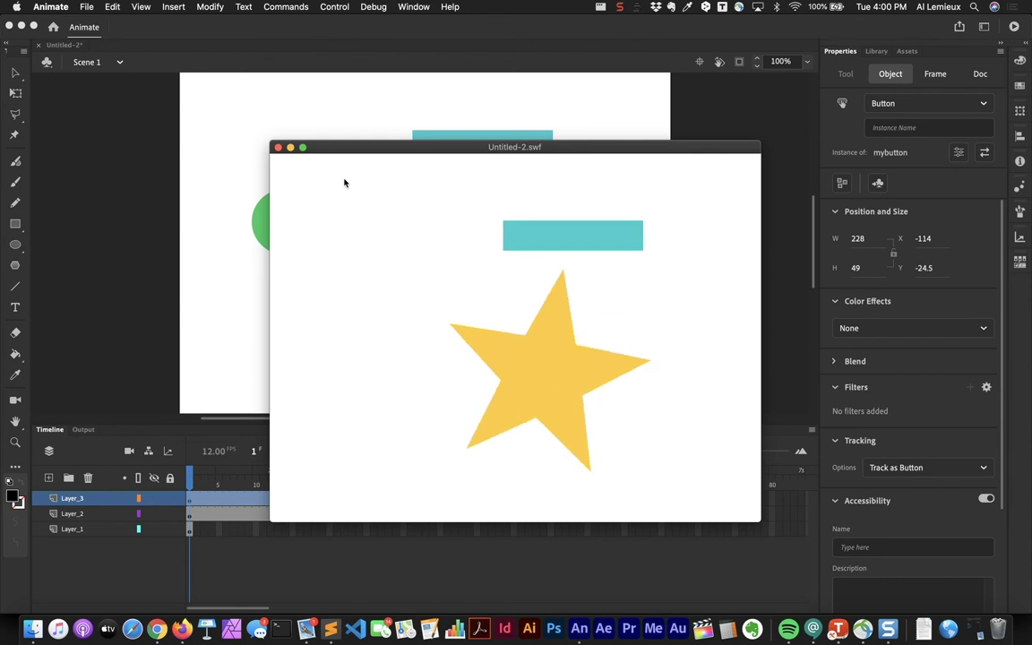
pyautogui.click(278, 147)
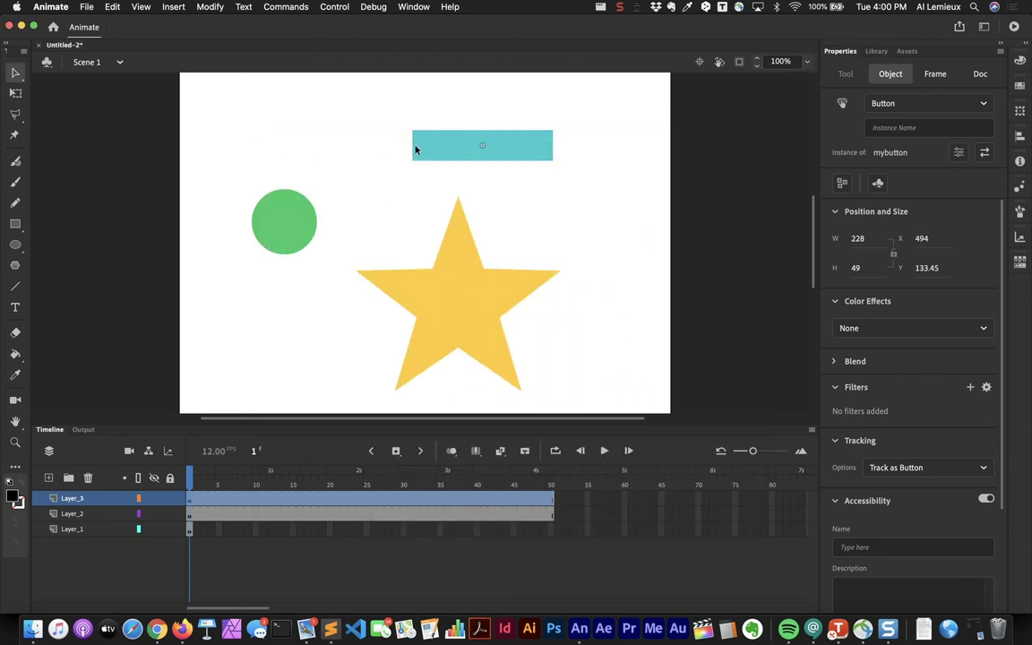